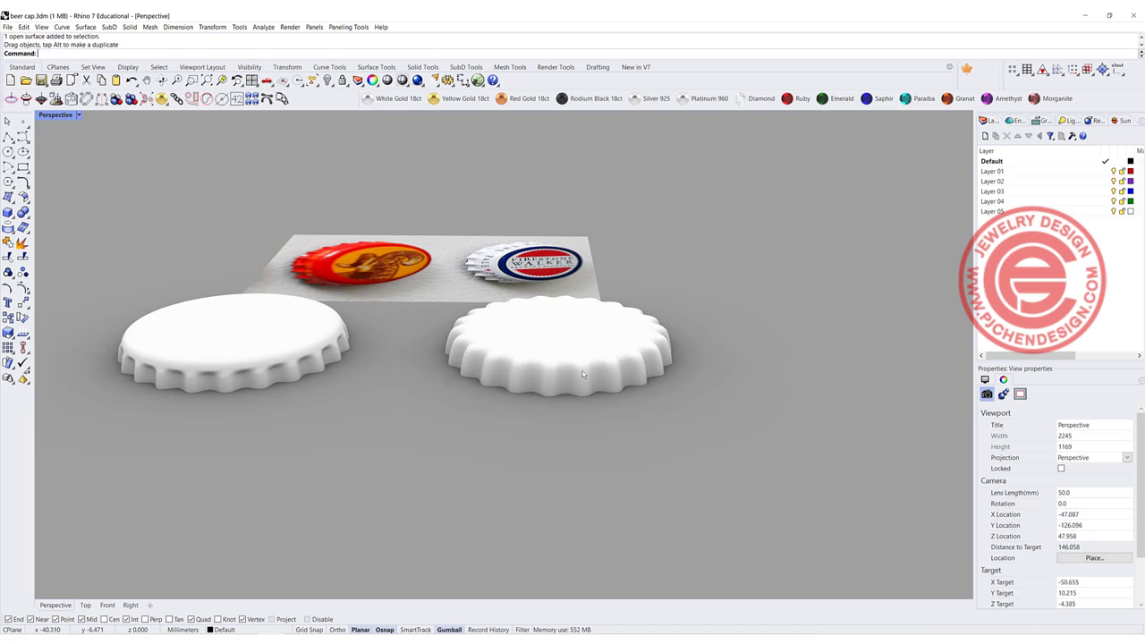
Examine the two finished bottle cap models and compare their crimped edges with the reference photo
right_click_drag(566, 387, 711, 418)
scroll(572, 417, "down", 5)
left_click(560, 434)
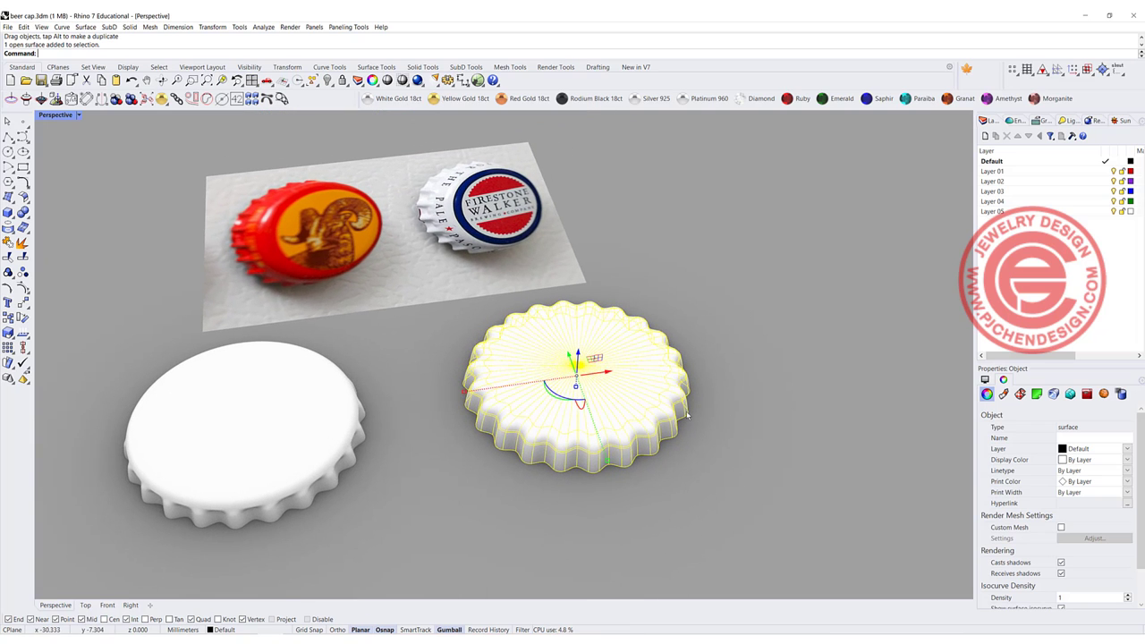
right_click_drag(501, 429, 450, 438)
scroll(427, 239, "up", 2)
scroll(433, 245, "up", 2)
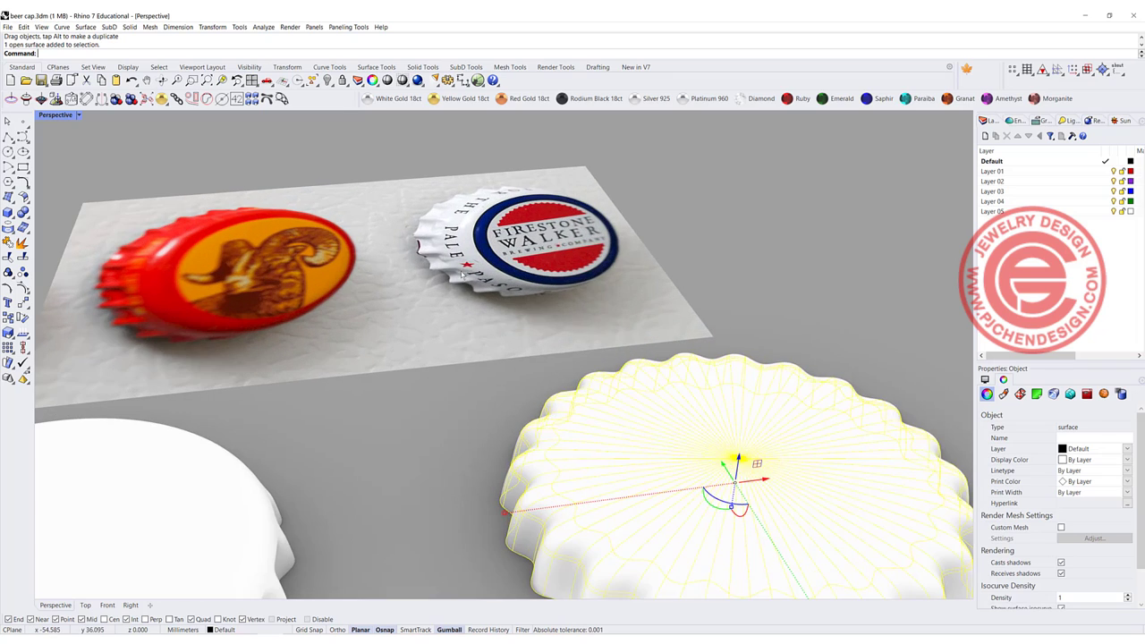
right_click_drag(461, 271, 363, 259)
scroll(471, 260, "down", 4)
scroll(362, 260, "up", 3)
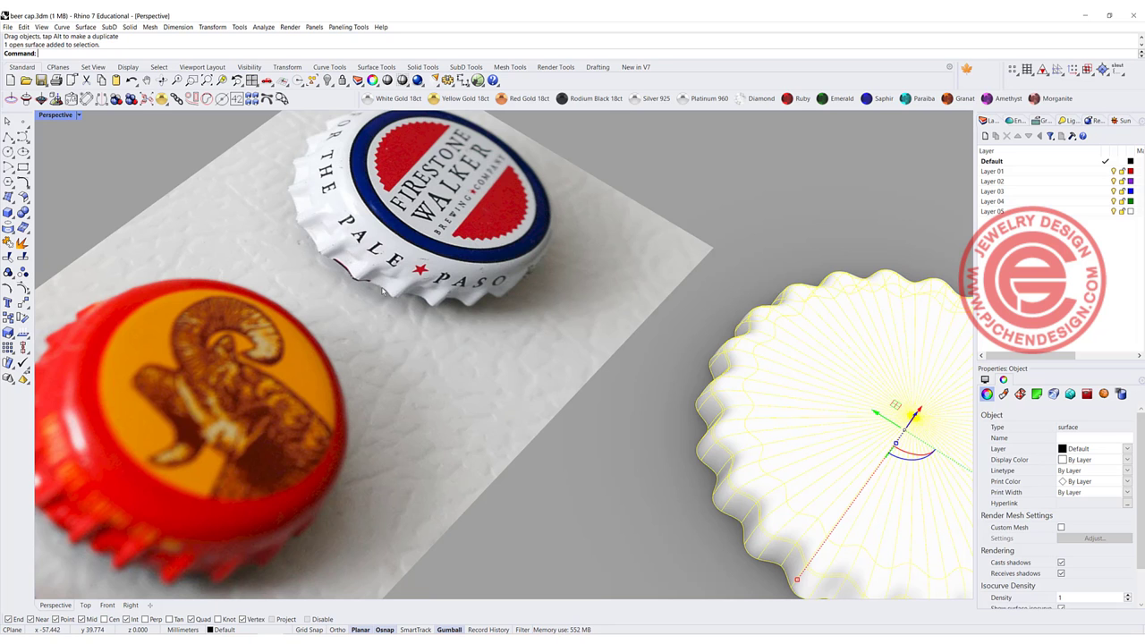
scroll(481, 323, "down", 5)
right_click_drag(483, 330, 535, 301)
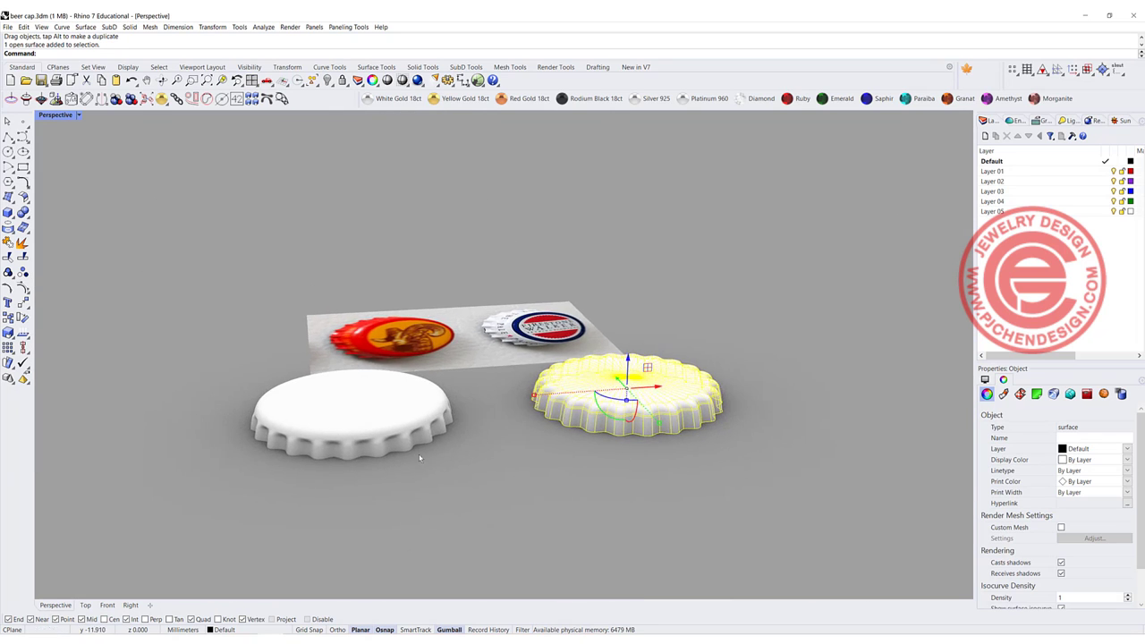
scroll(429, 453, "up", 4)
right_click_drag(407, 458, 426, 447)
scroll(448, 398, "down", 5)
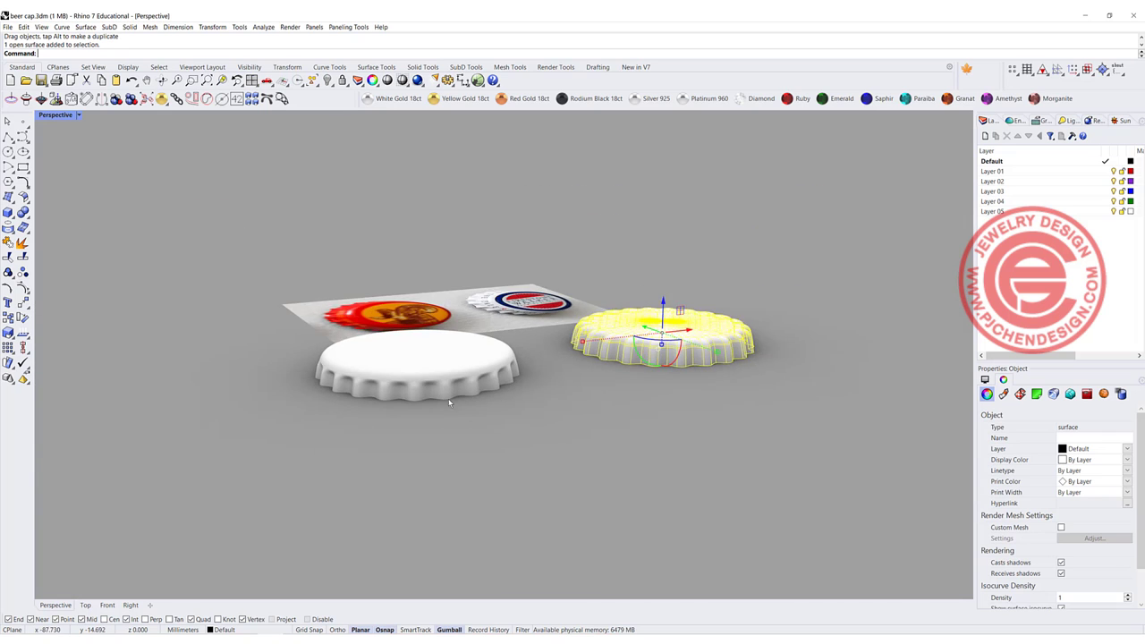
right_click_drag(534, 401, 497, 434)
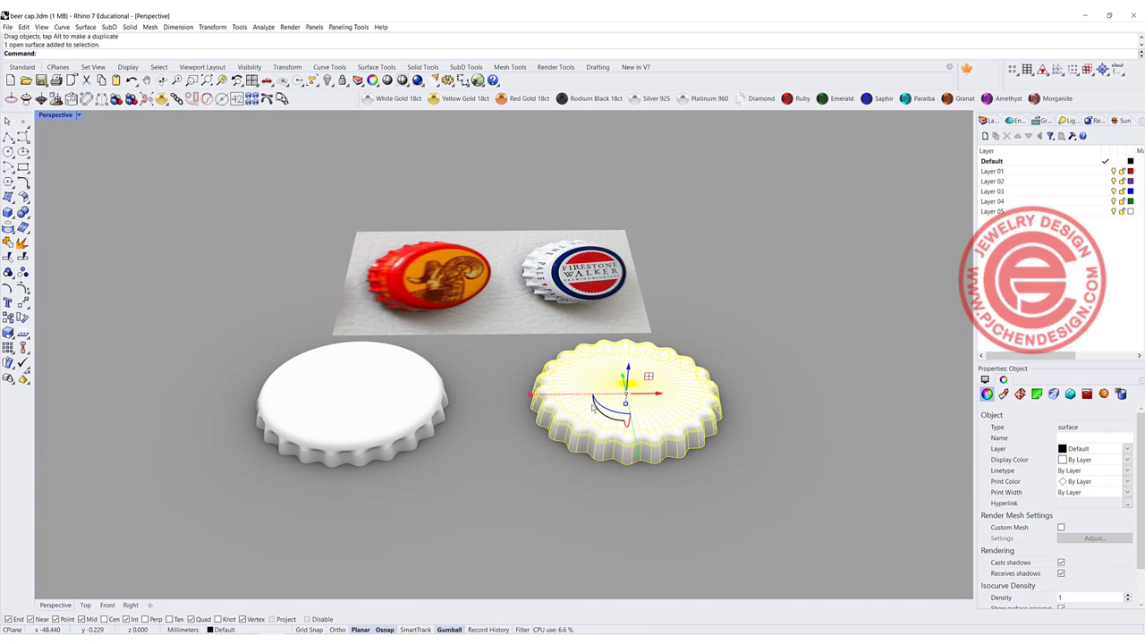
left_click(429, 397)
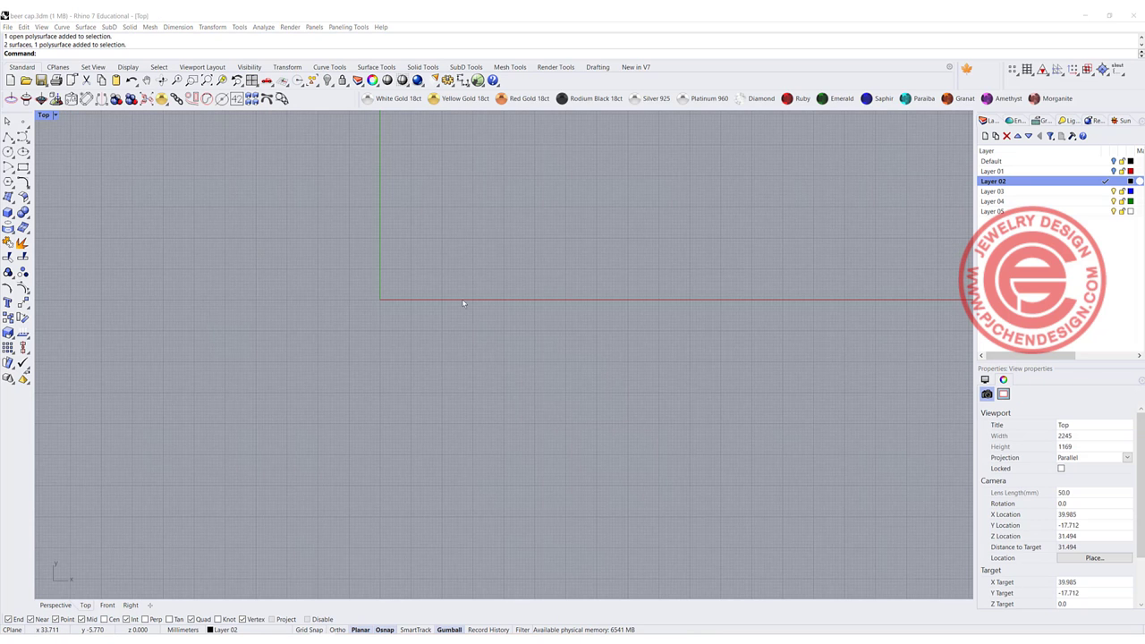
Draw a circle about 27 mm in diameter centred on the origin in the Top view
right_click_drag(462, 301, 449, 340)
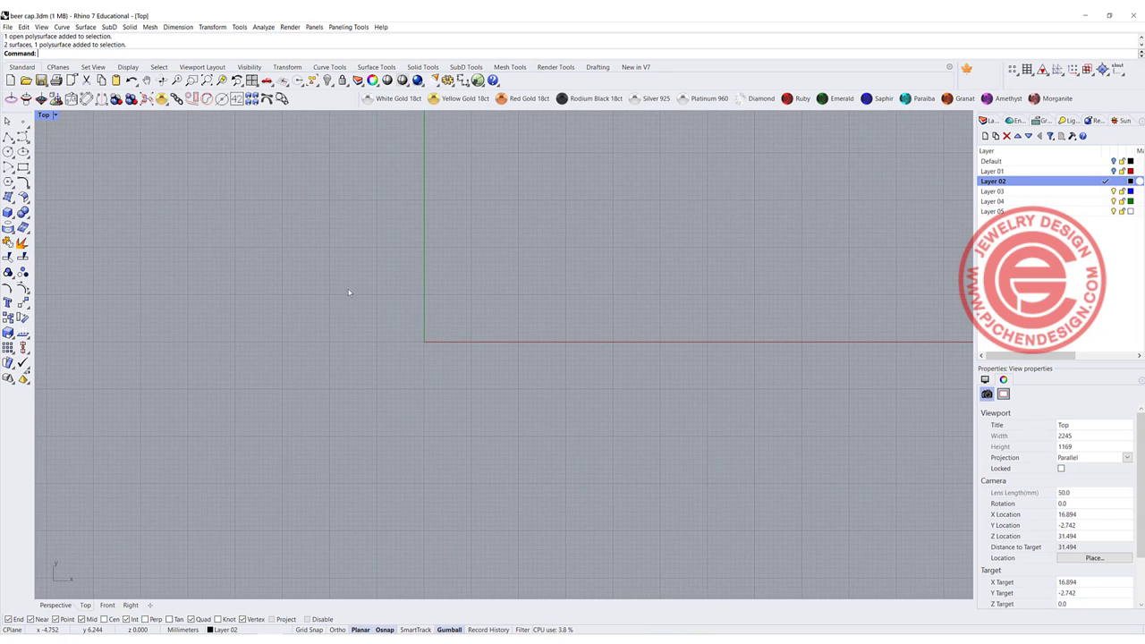
left_click(8, 151)
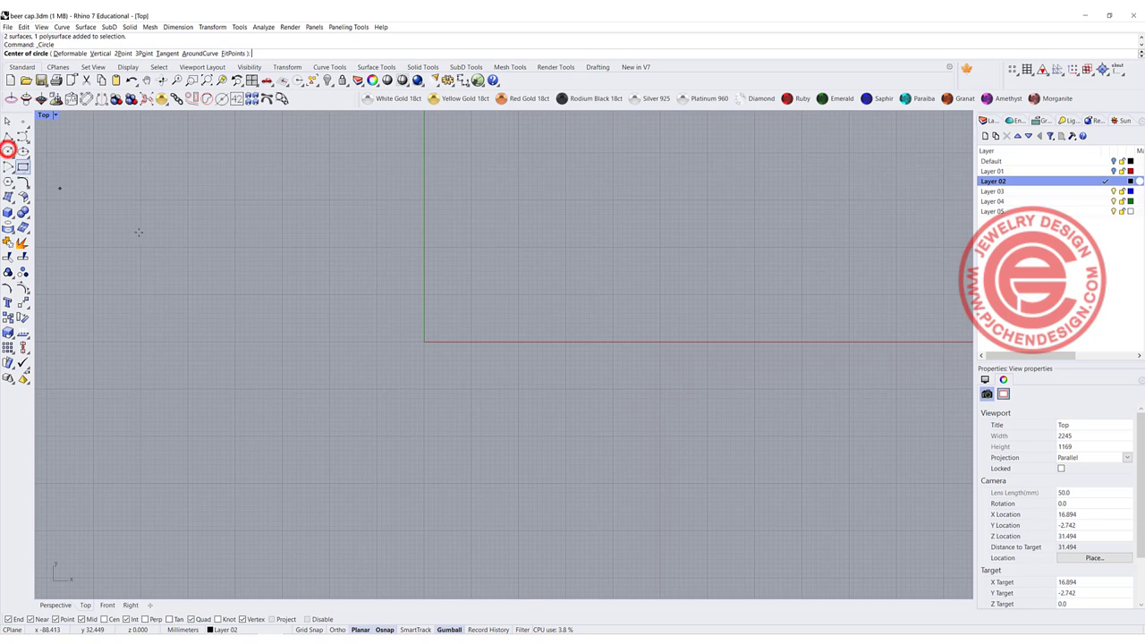
left_click(424, 341)
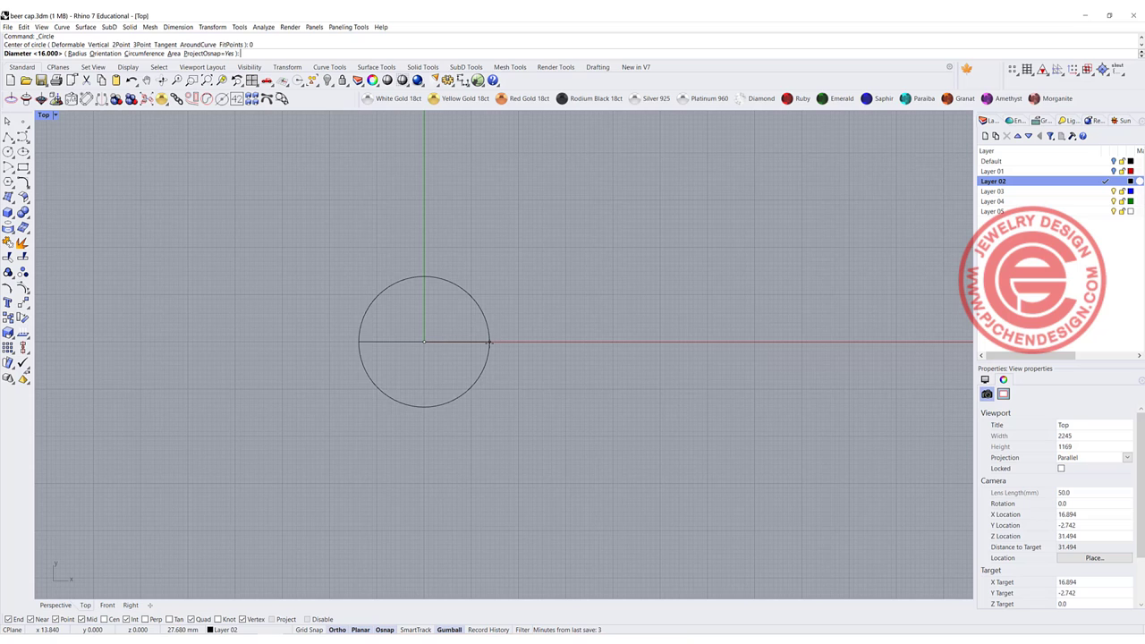
left_click(487, 342)
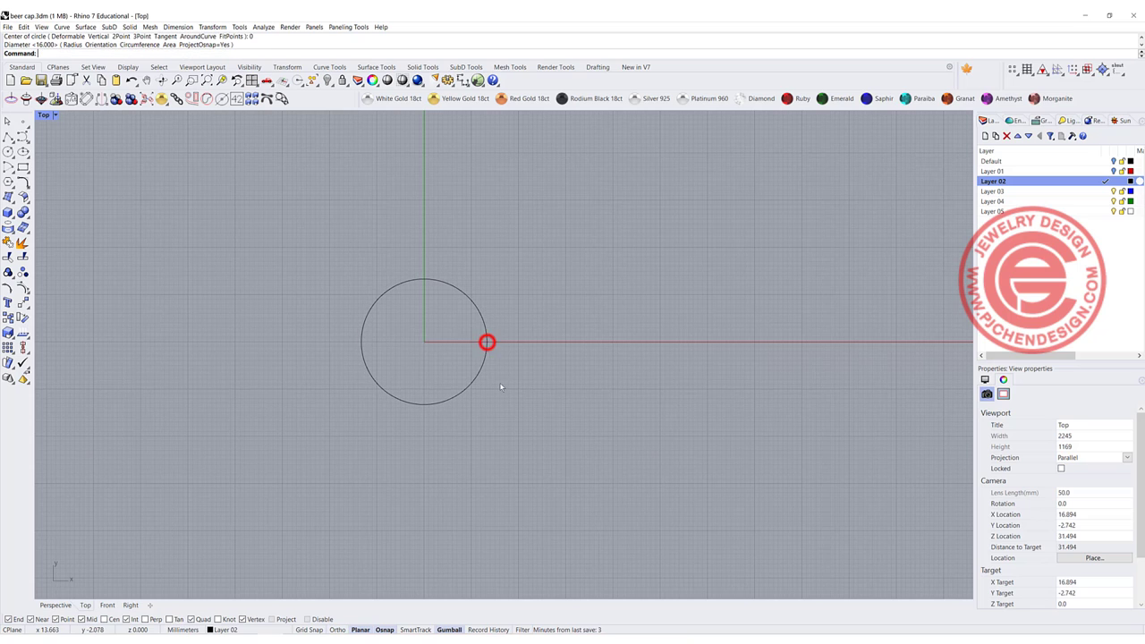
Inspect the control points along the upper side of the new circle
left_click(450, 289)
scroll(434, 349, "up", 2)
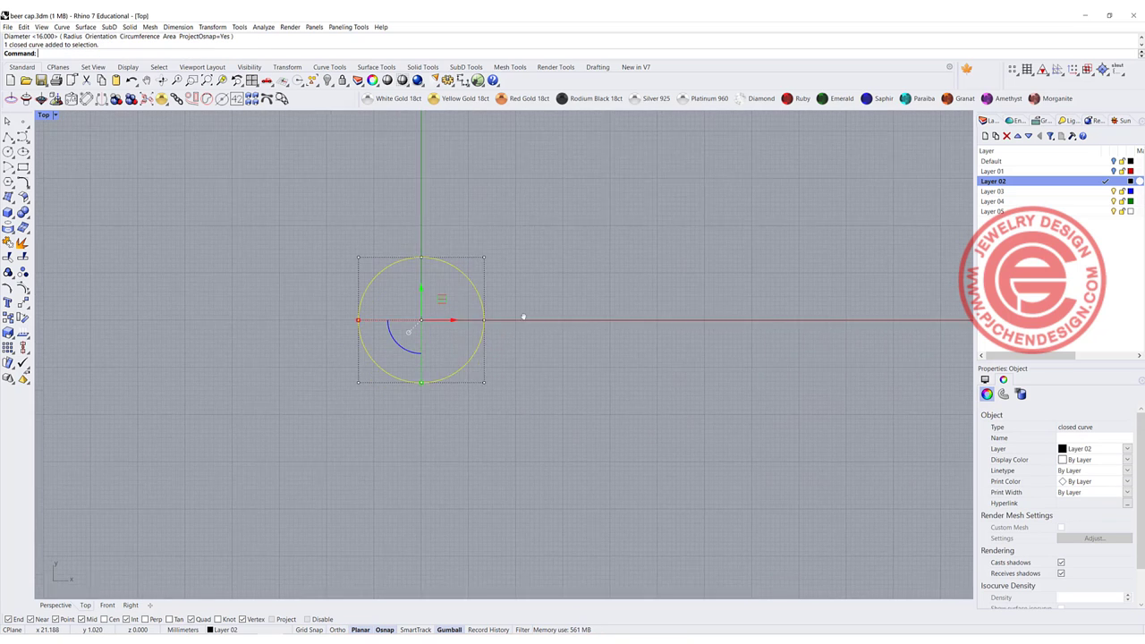
right_click_drag(430, 300, 455, 316)
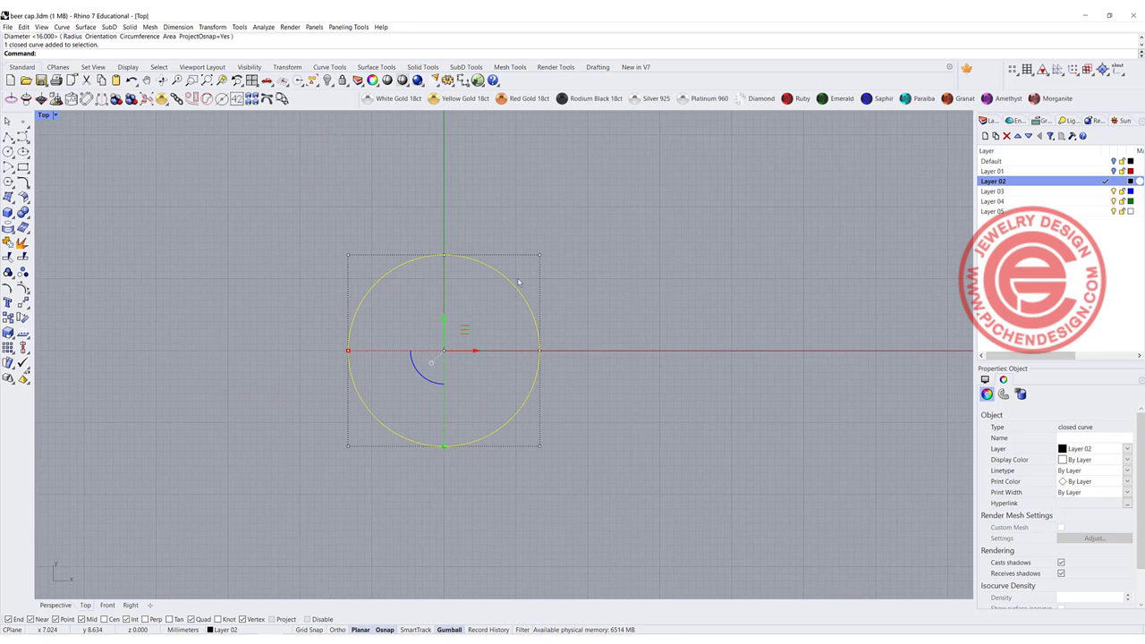
mouse_move(524, 242)
left_mouse_down()
mouse_move(559, 263)
mouse_move(554, 280)
left_mouse_up()
left_click_drag(408, 222, 466, 287)
left_click_drag(289, 219, 367, 278)
left_click(374, 286)
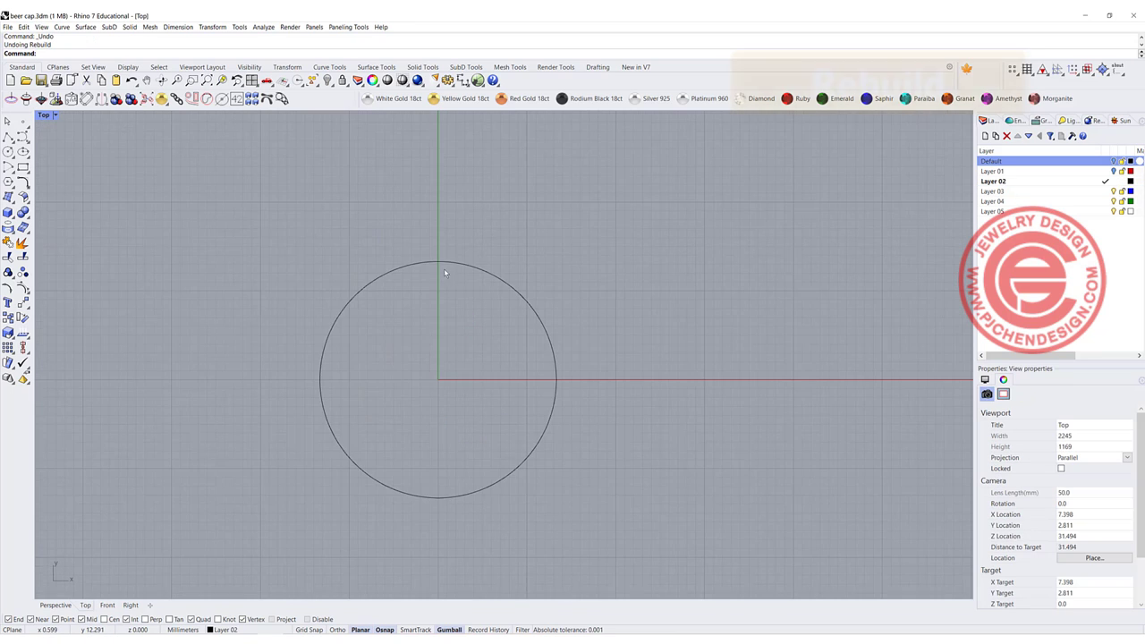
Rebuild the circle with a point count of 44 and degree 3, deleting the input curve
left_click(453, 260)
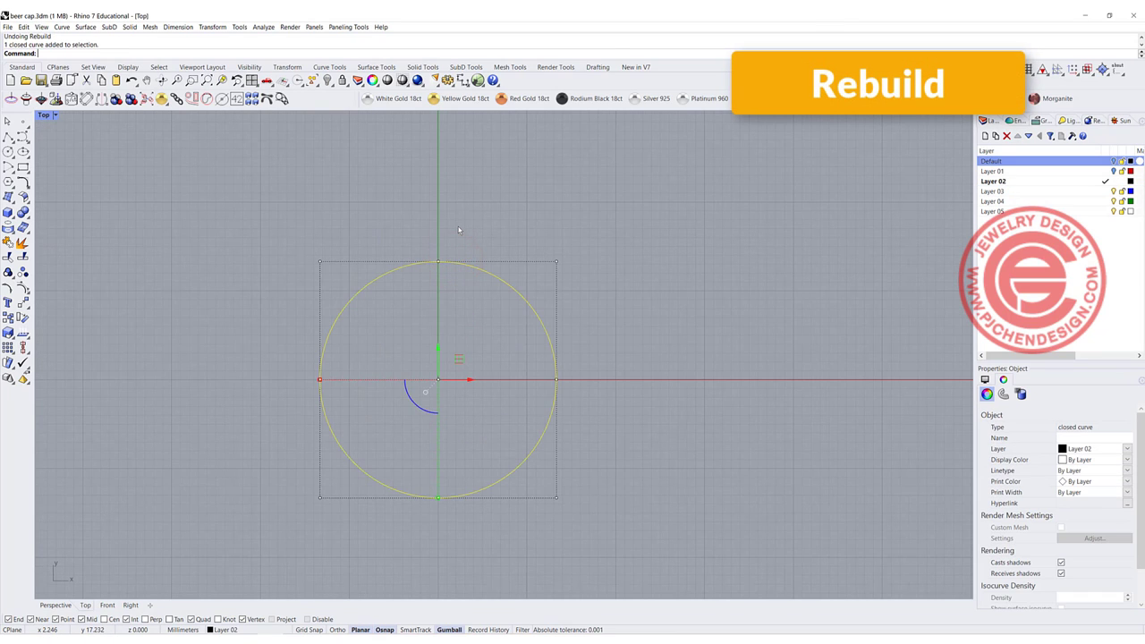
key("Return")
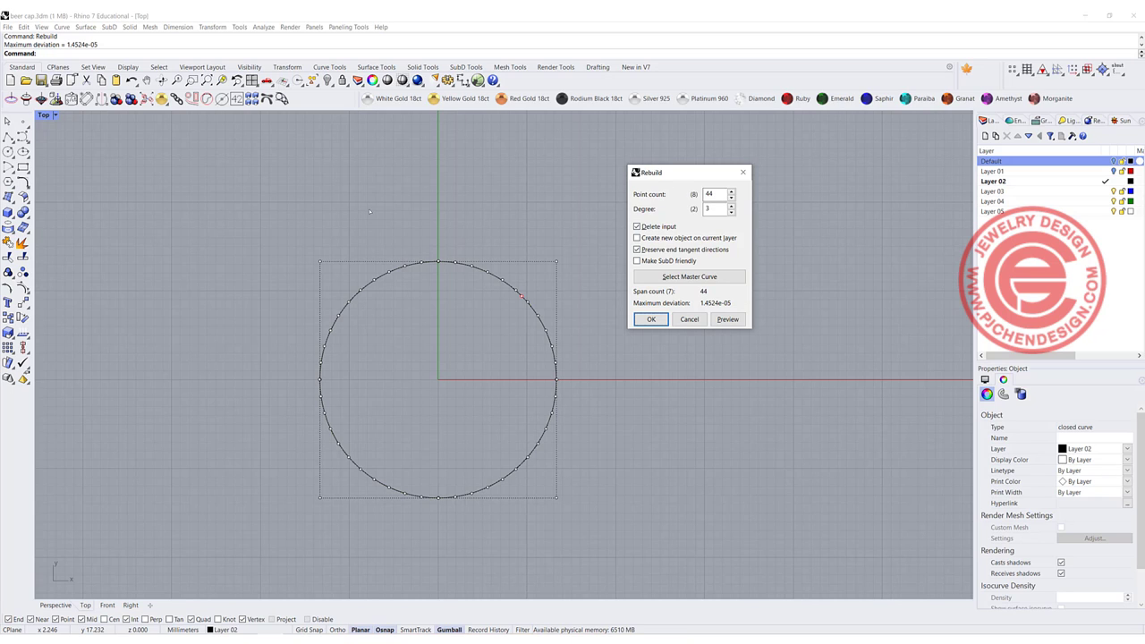
scroll(439, 284, "up", 3)
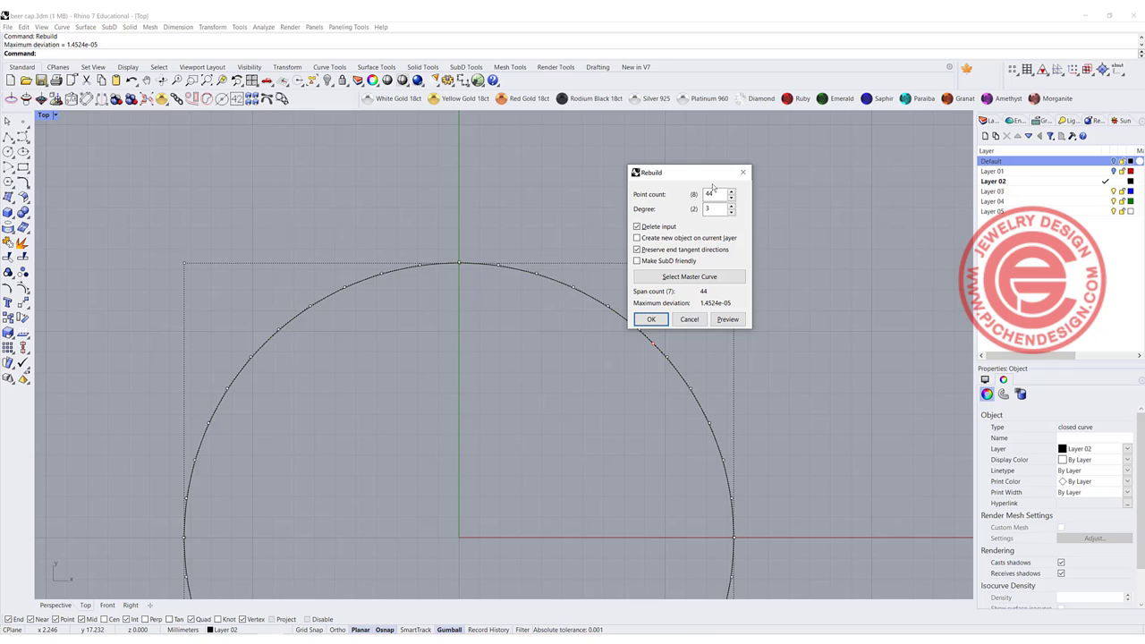
left_click(650, 319)
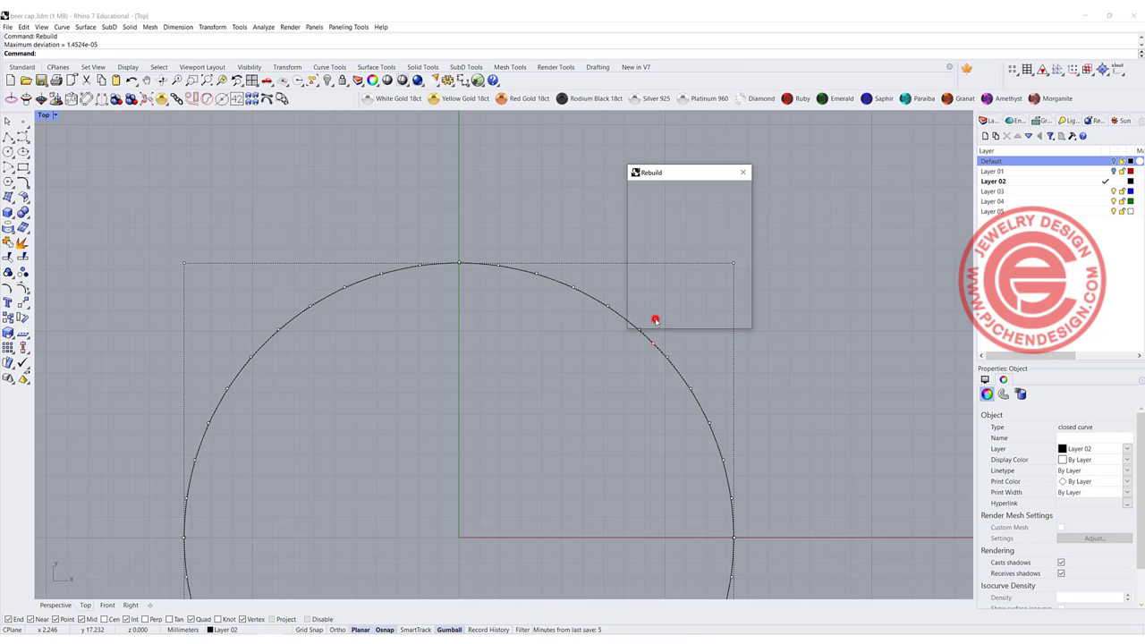
scroll(491, 248, "down", 2)
scroll(492, 251, "down", 2)
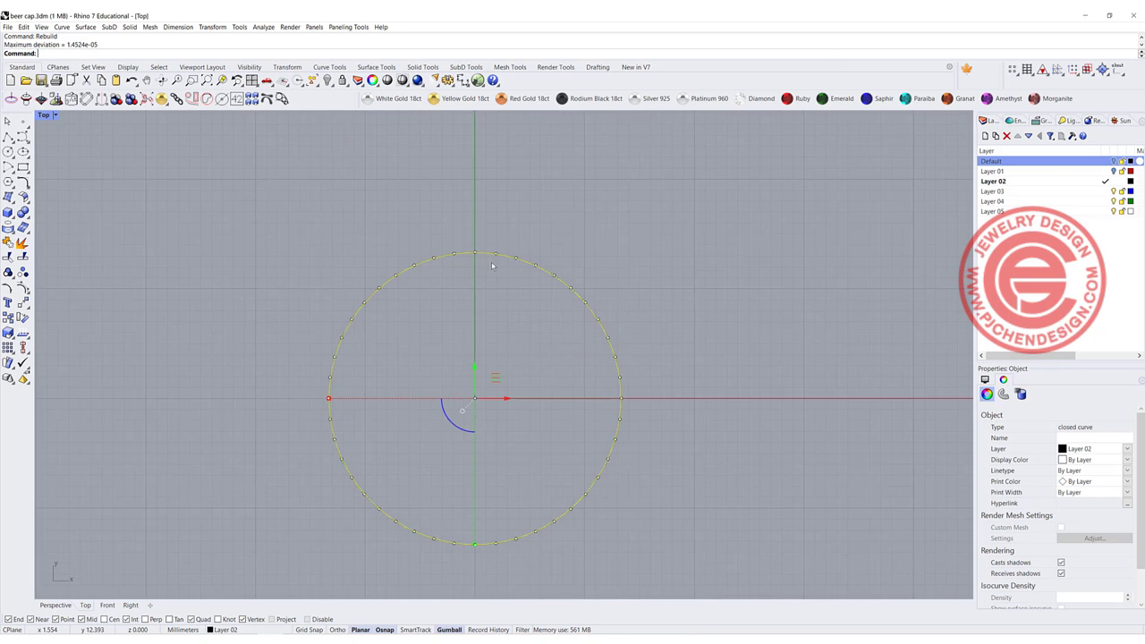
Select every second control point around the circle and scale them evenly inward towards the centre to form a wavy cap outline
right_click_drag(493, 260, 472, 245)
left_click_drag(444, 217, 455, 262)
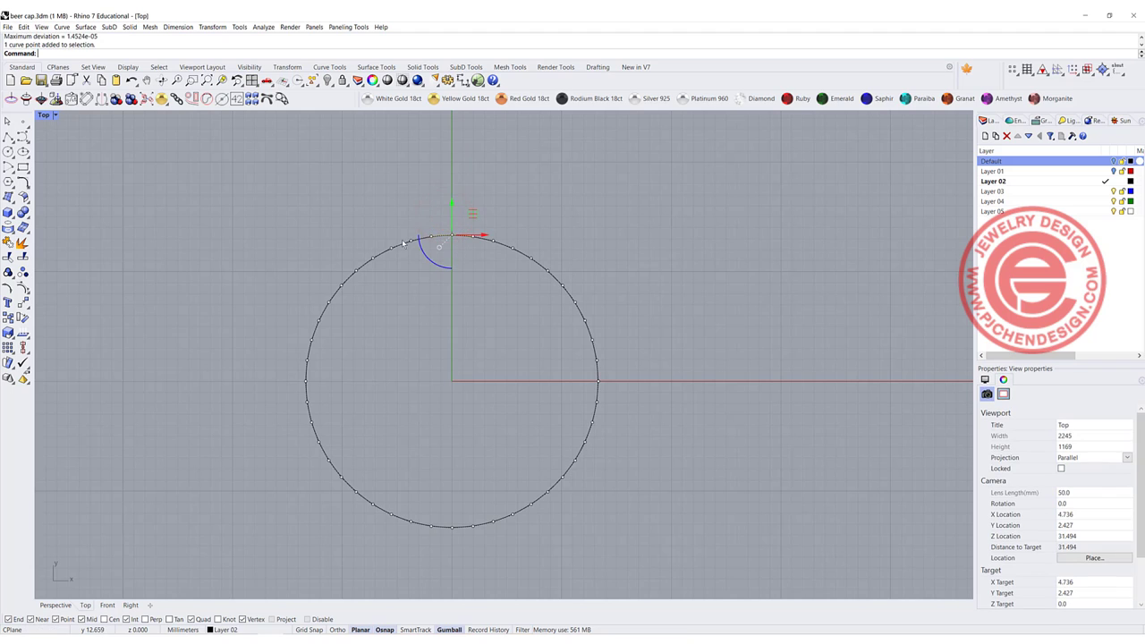
left_click_drag(403, 233, 323, 449, "shift")
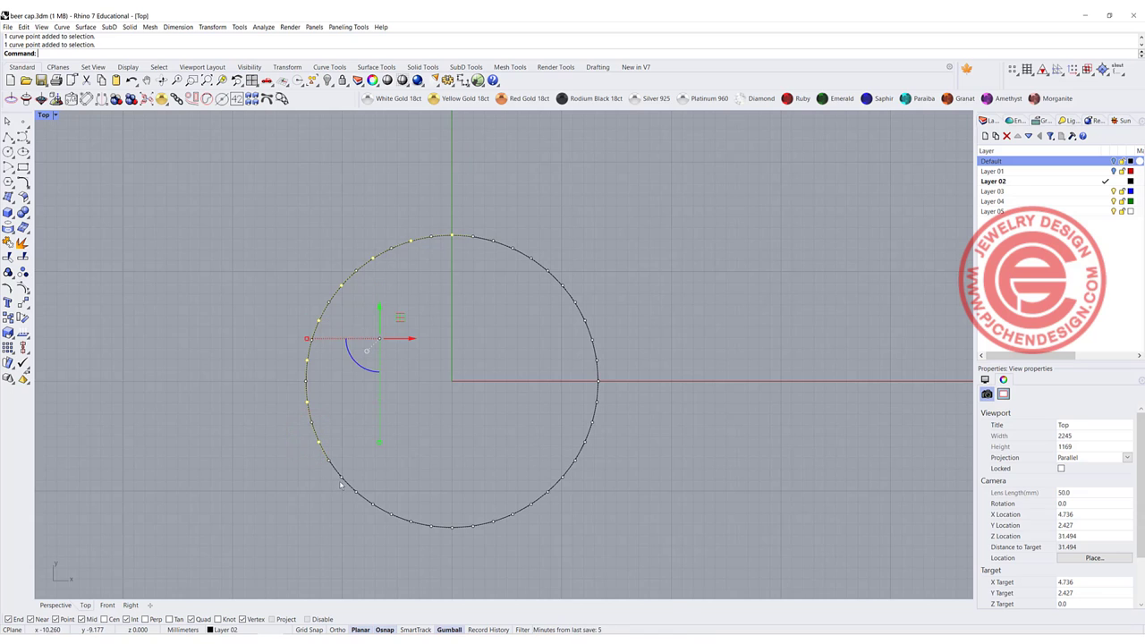
left_click(342, 477, "shift")
left_click(374, 505, "shift")
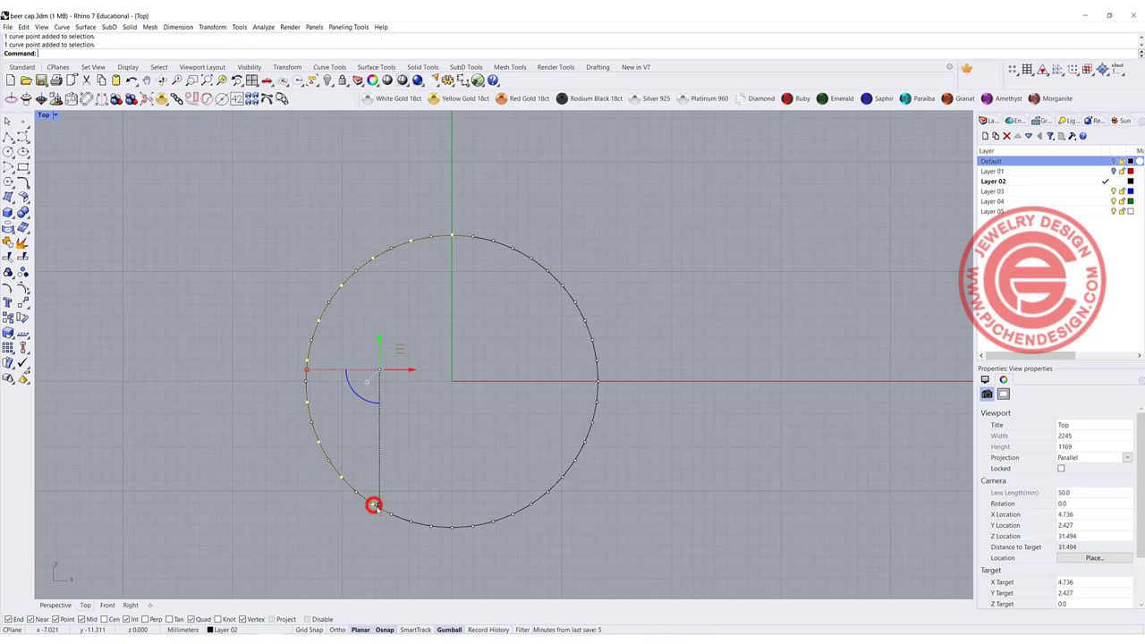
left_click(409, 520, "shift")
left_click(450, 528, "shift")
left_click(495, 521, "shift")
left_click(532, 505, "shift")
left_click(561, 477, "shift")
left_click(597, 403, "shift")
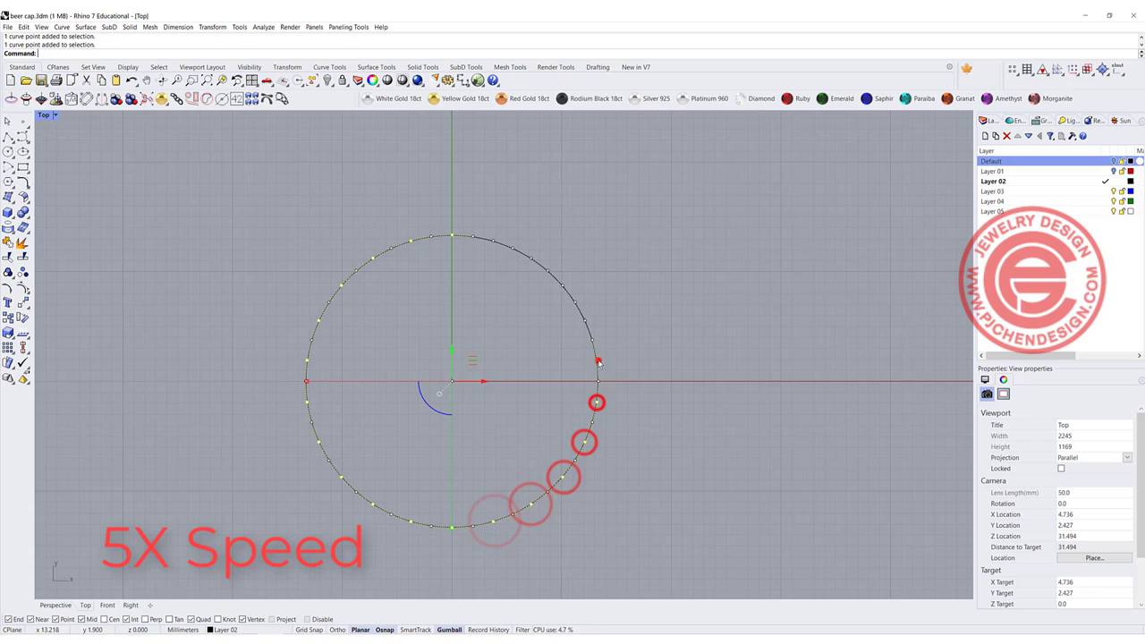
left_click(597, 361, "shift")
left_click(585, 320, "shift")
left_click(560, 283, "shift")
left_click(533, 257, "shift")
left_click(491, 240, "shift")
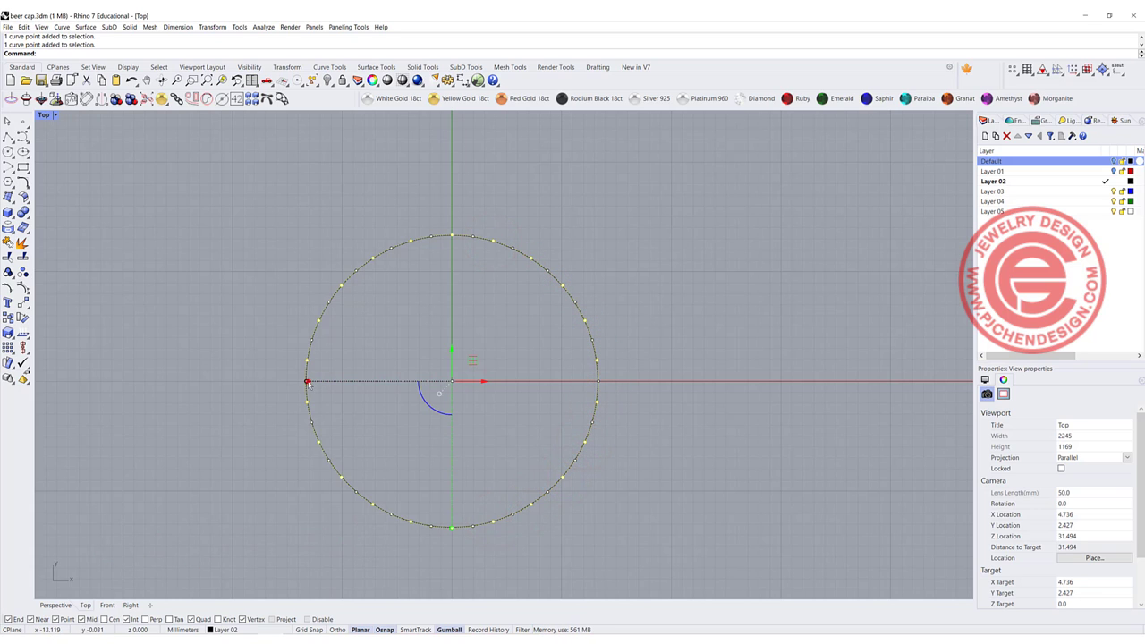
mouse_move(307, 383)
left_mouse_down()
mouse_move(334, 382)
mouse_move(333, 394)
left_mouse_up()
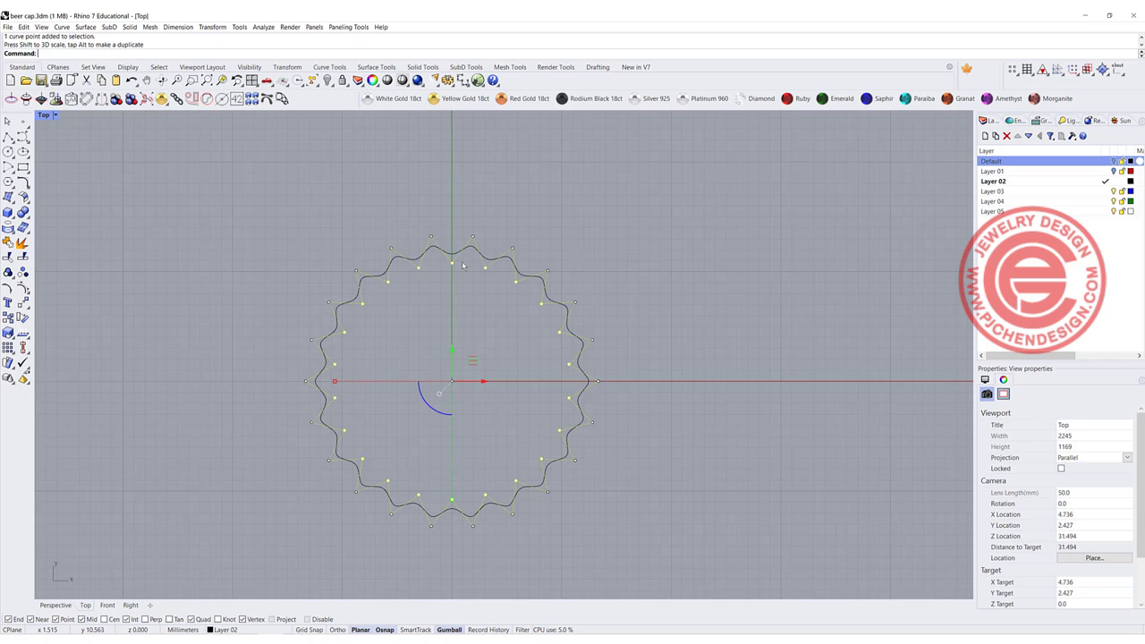
scroll(462, 246, "up", 5)
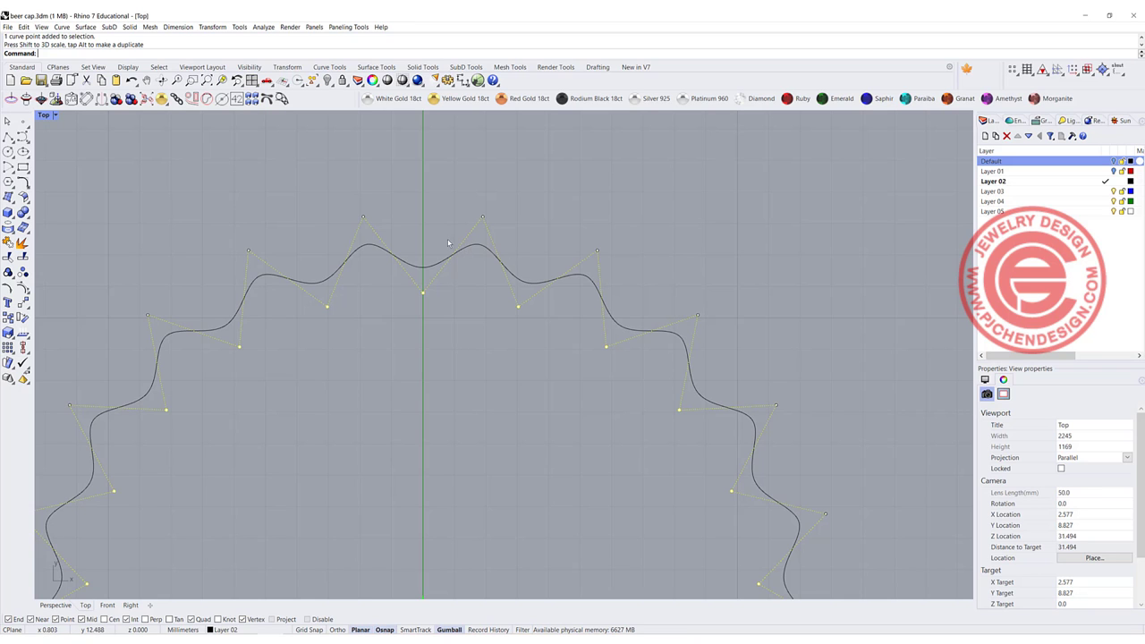
scroll(456, 299, "down", 5)
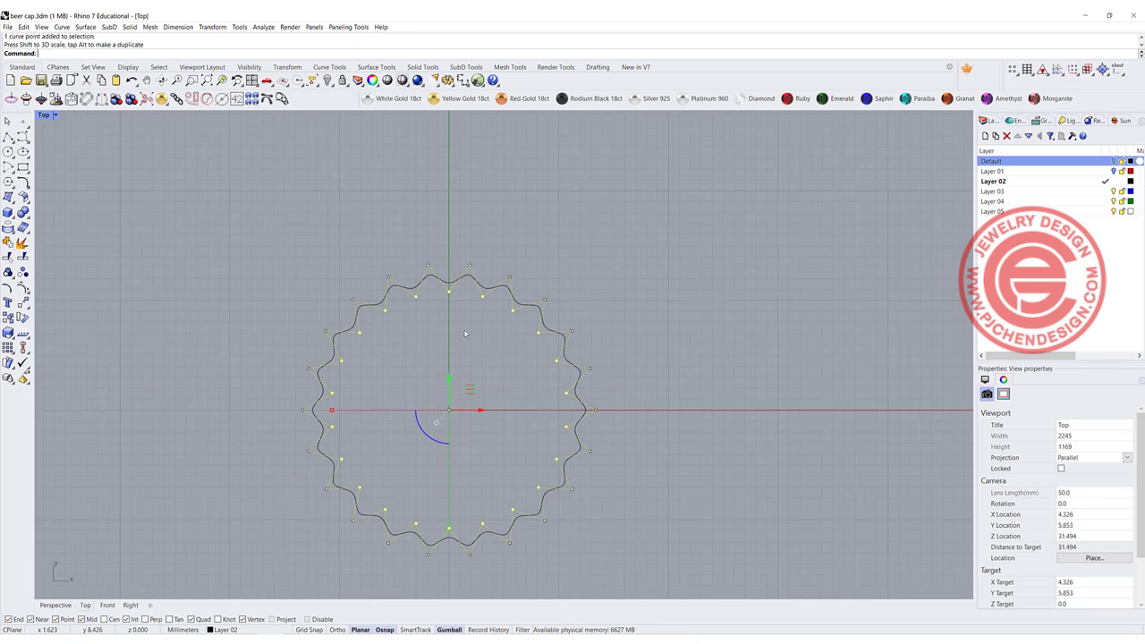
scroll(452, 296, "up", 3)
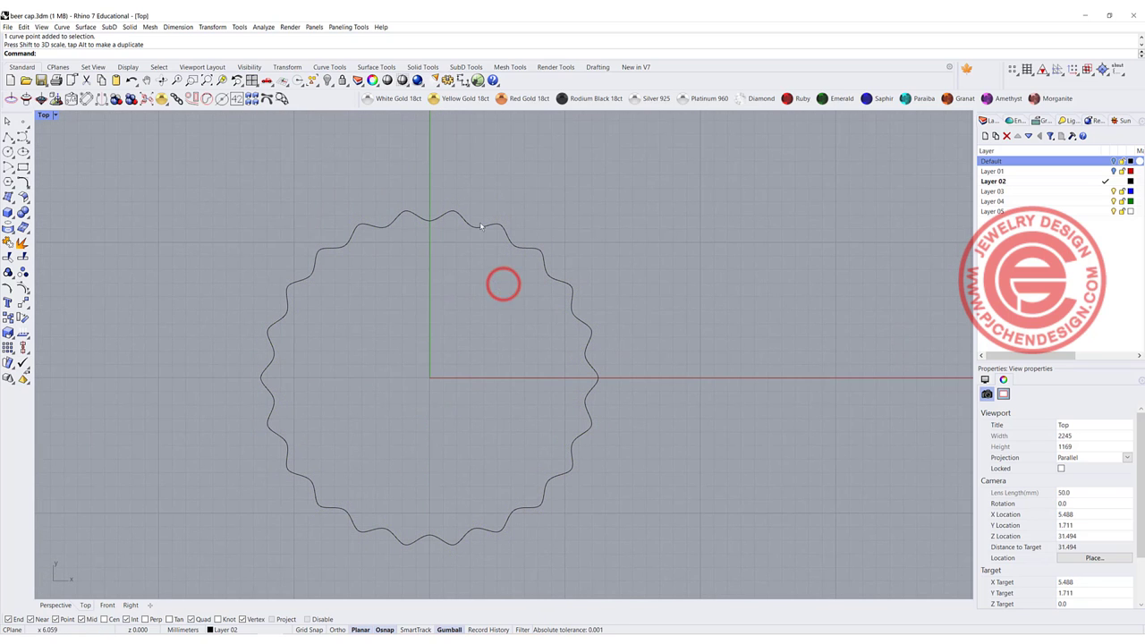
Restore the four-view layout and set the Perspective view's display mode to Ghosted
double_click(44, 116)
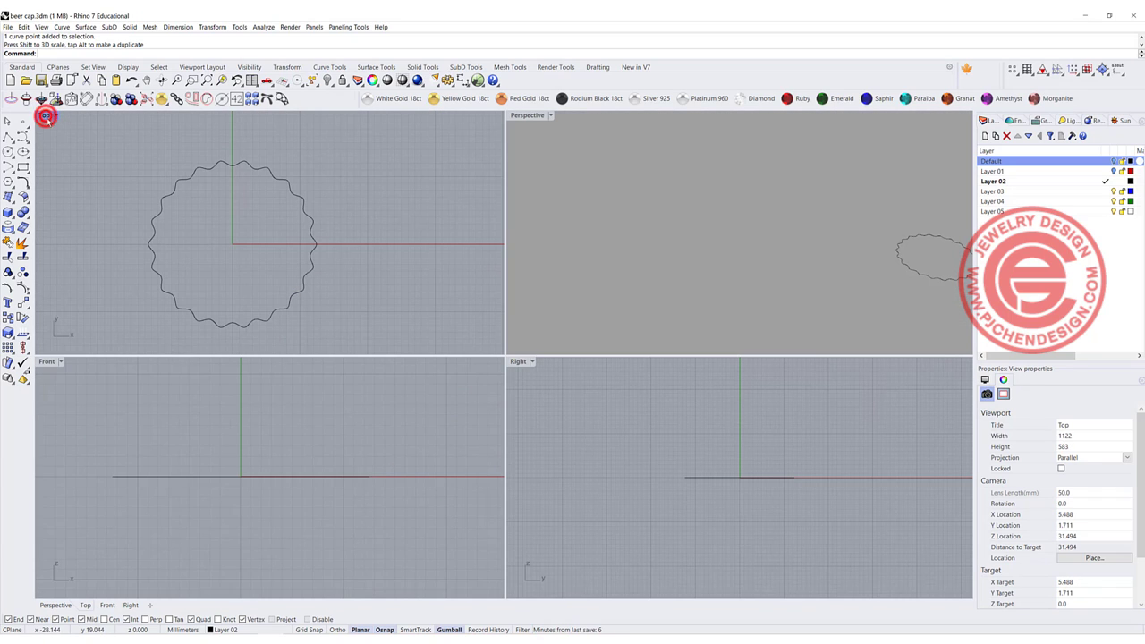
left_click(549, 116)
left_click(555, 189)
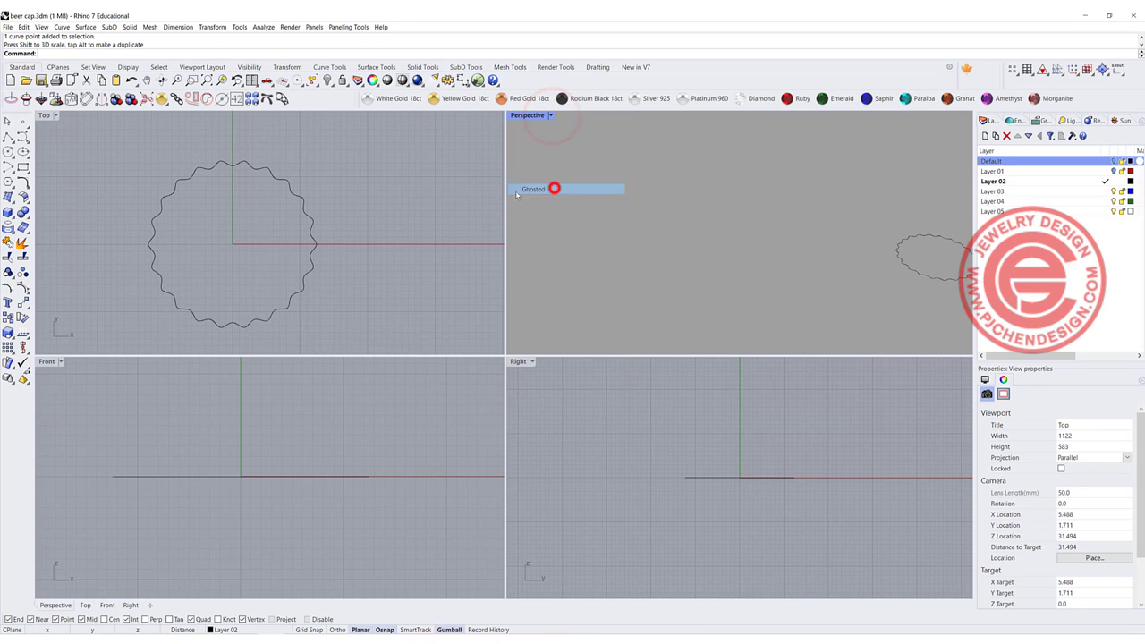
Draw a short vertical polyline segment upward from the origin (0) in the Front view
left_click(309, 460)
scroll(250, 460, "down", 2)
left_click(7, 136)
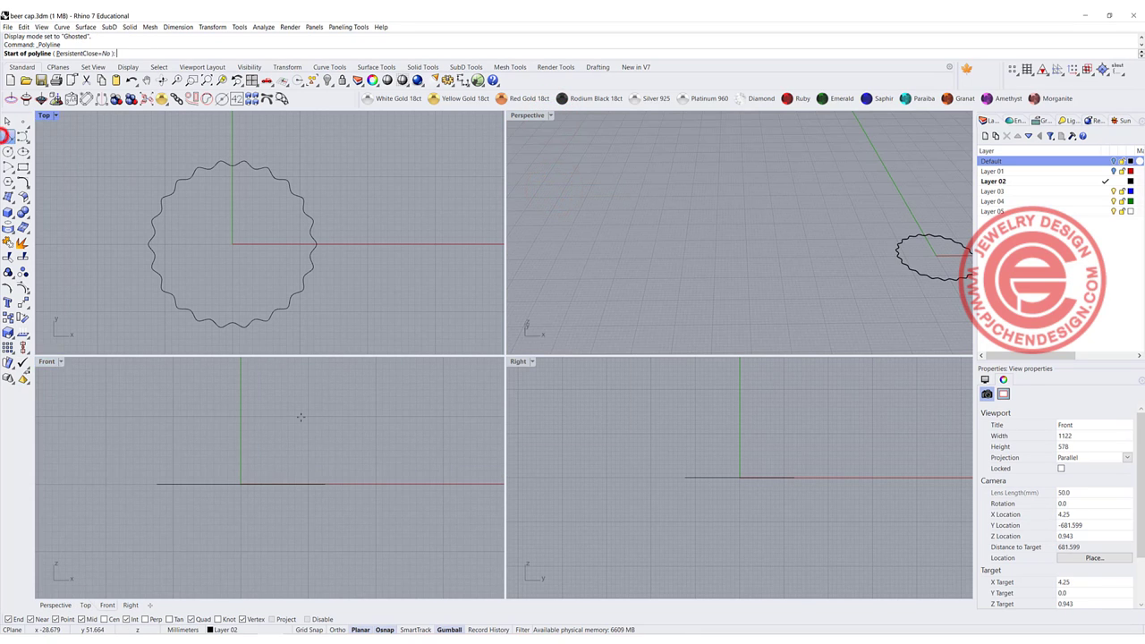
type("0")
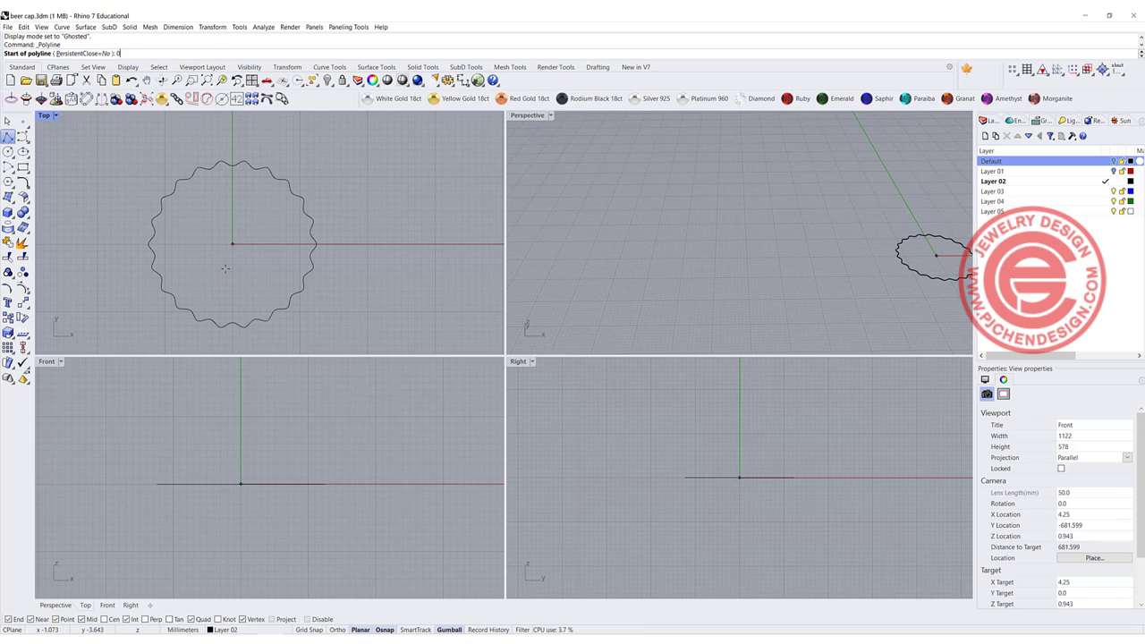
key("Return")
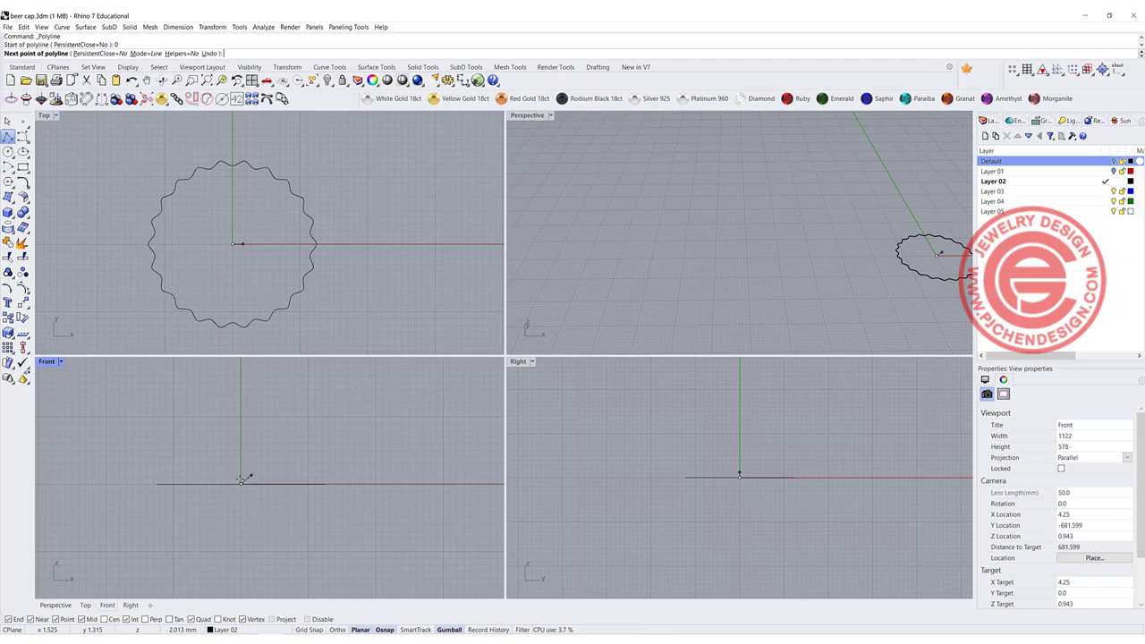
scroll(242, 460, "up", 2)
left_click(244, 462)
right_click(244, 462)
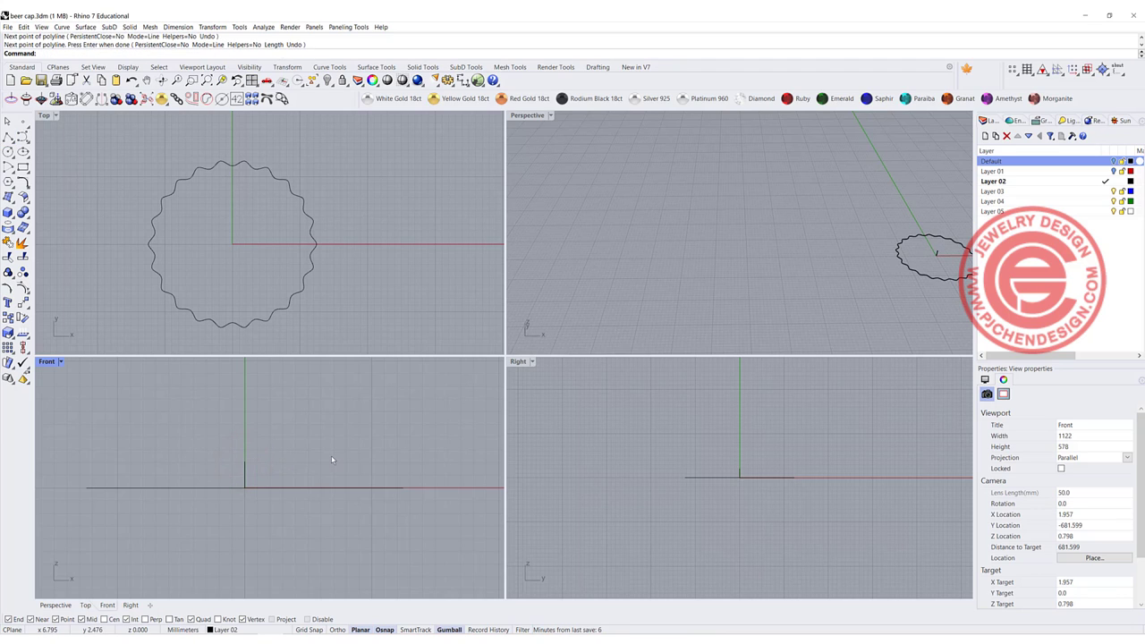
right_click(342, 297)
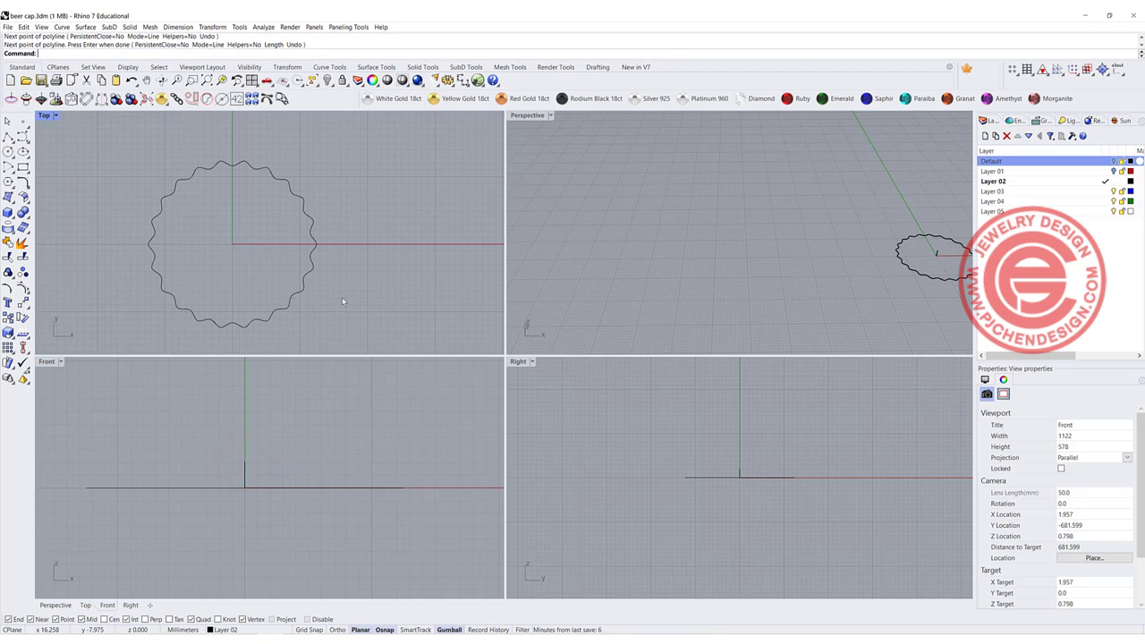
Draw a vertical polyline segment about 1.4 mm long downward from the wavy outline's outermost point on the x-axis, ending it in the Front view
left_click(319, 246)
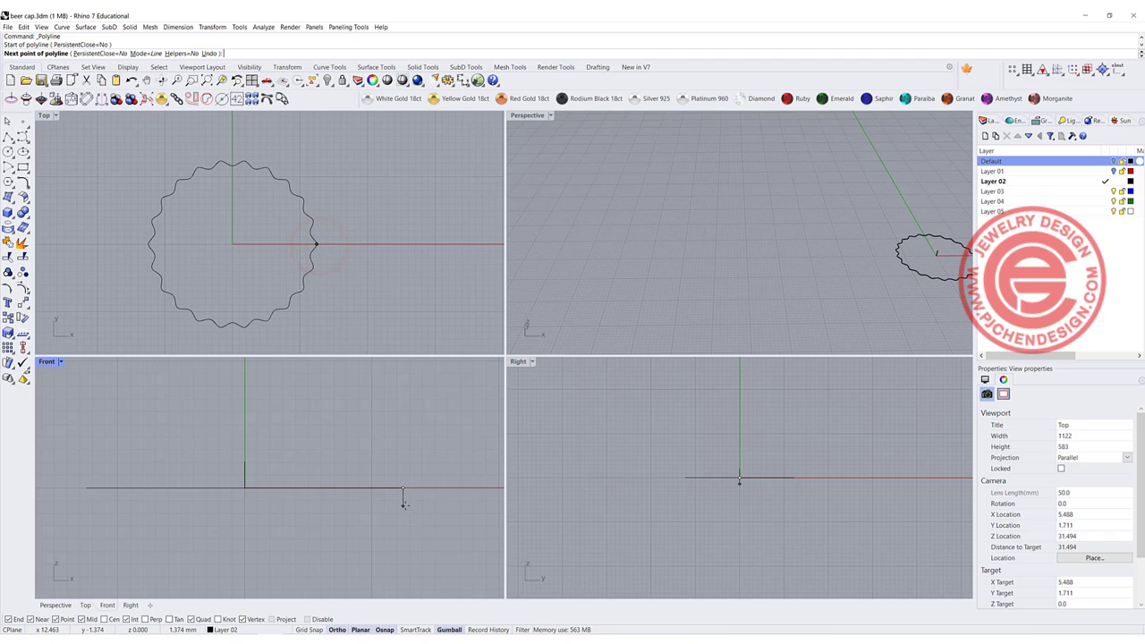
left_click(404, 504)
right_click(403, 504)
Draw a short horizontal polyline segment in the Front view from the upper end of the centre line, away from the outline's vertical segment
left_click(7, 136)
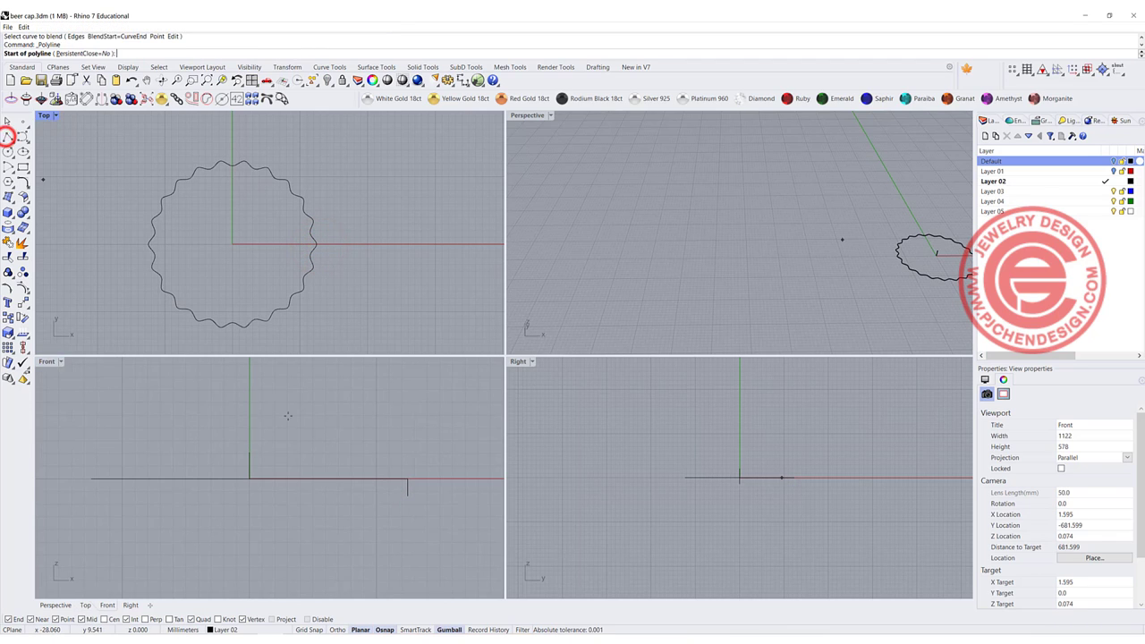
left_click(249, 454)
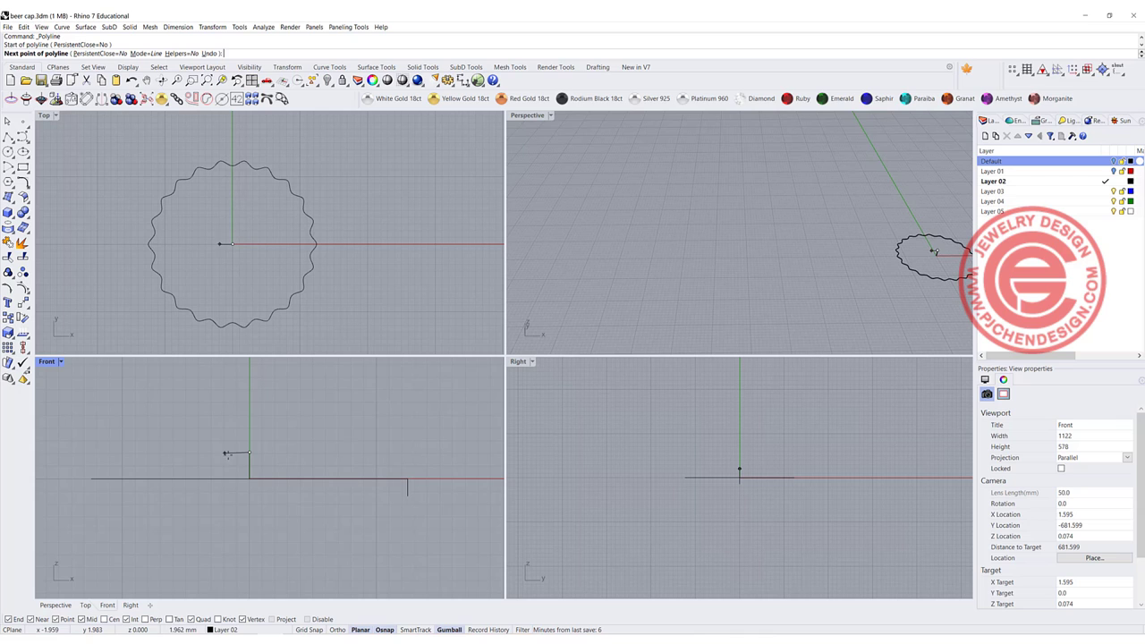
left_click(230, 452)
right_click(238, 454)
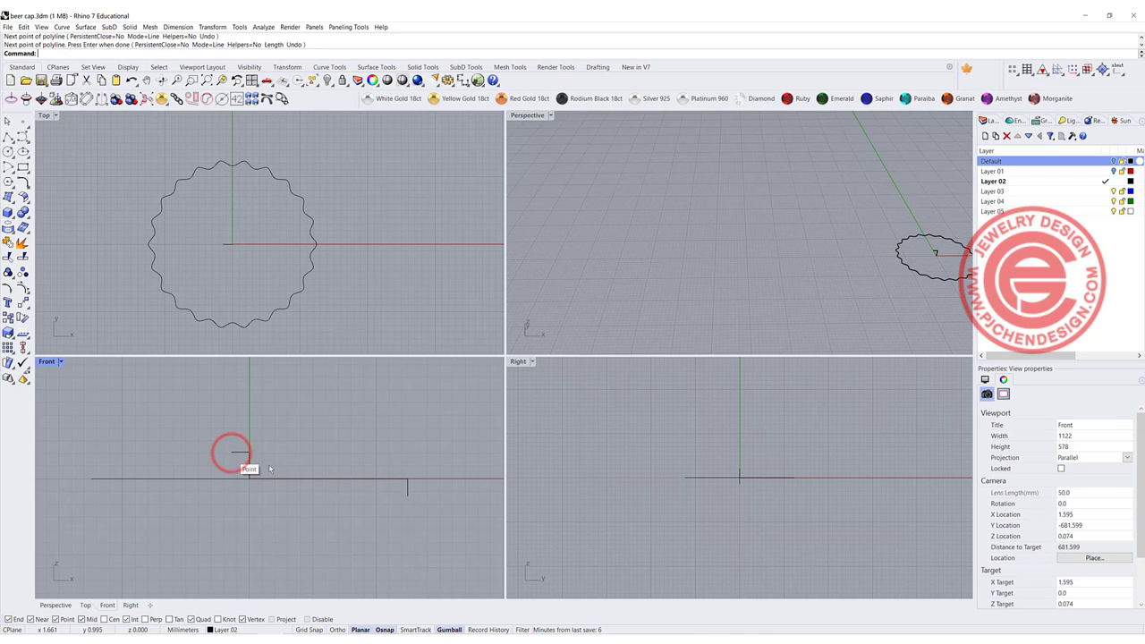
Start an adjustable curve blend between the horizontal segment at the centre line and the upper end of the outer vertical segment
left_click(409, 487)
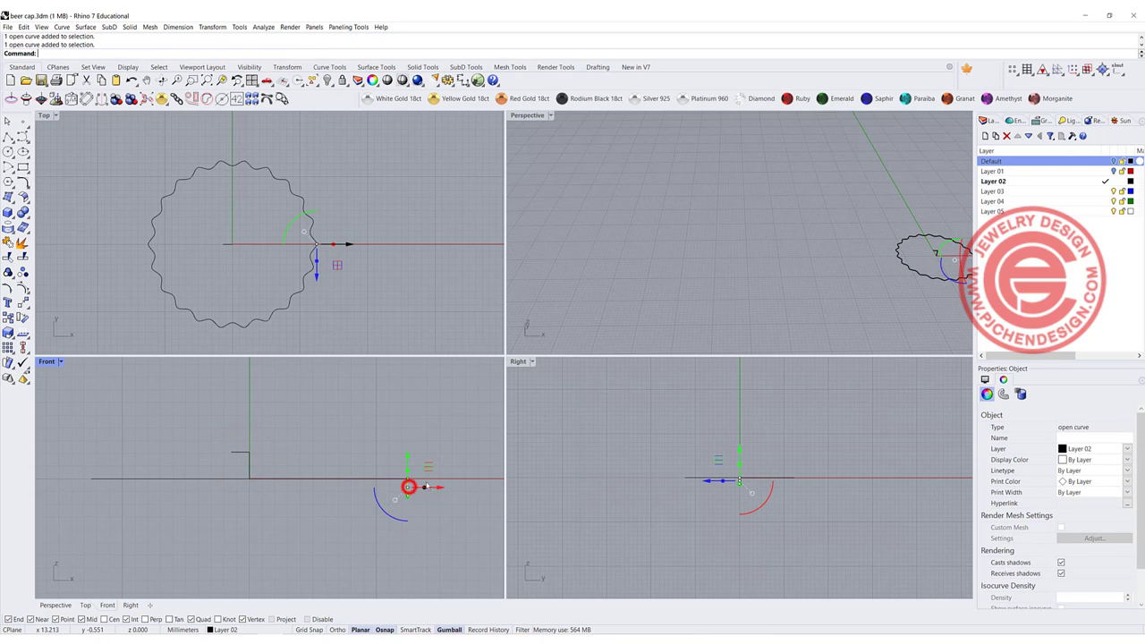
left_click(455, 444)
right_click_drag(345, 416, 319, 417)
left_click(23, 183)
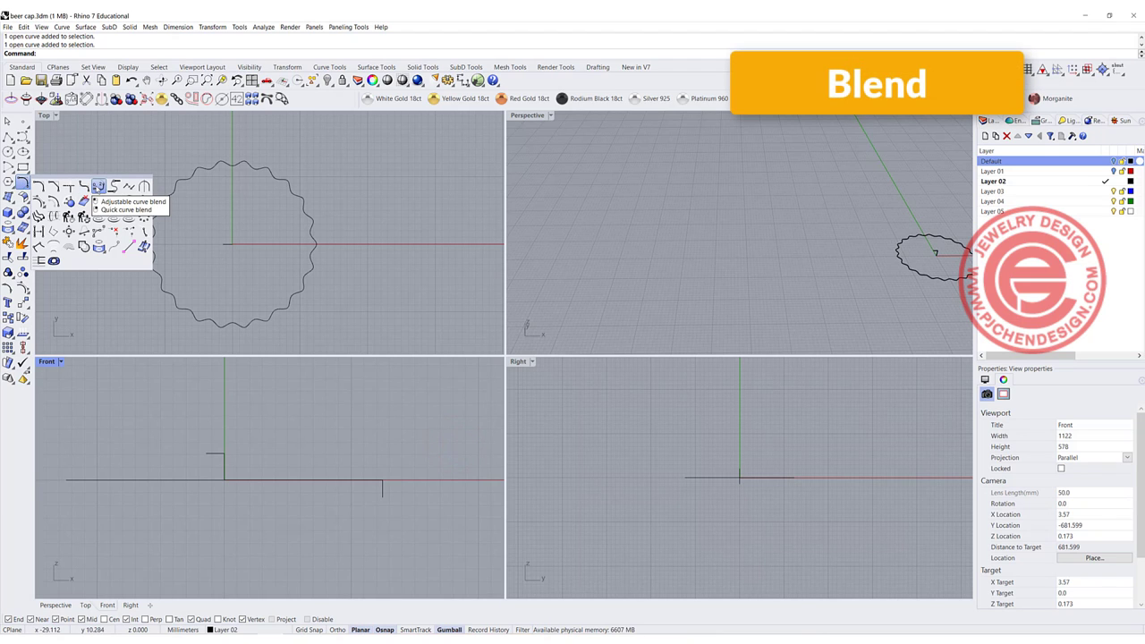
left_click(96, 186)
scroll(225, 456, "up", 5)
left_click(217, 453)
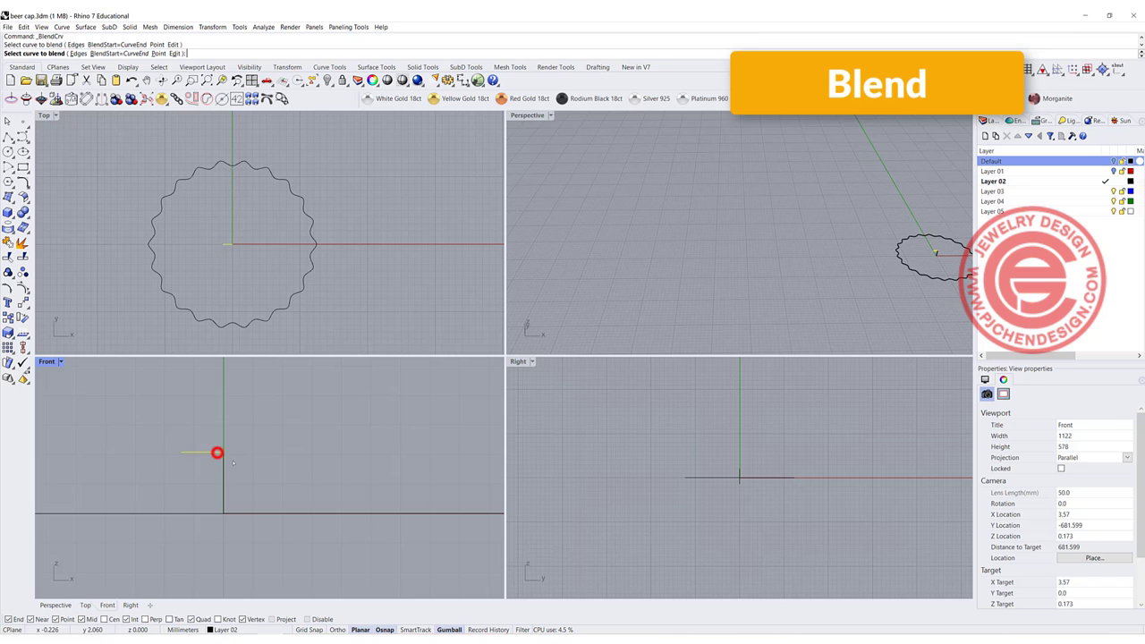
scroll(345, 459, "down", 6)
scroll(447, 487, "up", 5)
right_click_drag(448, 488, 353, 472)
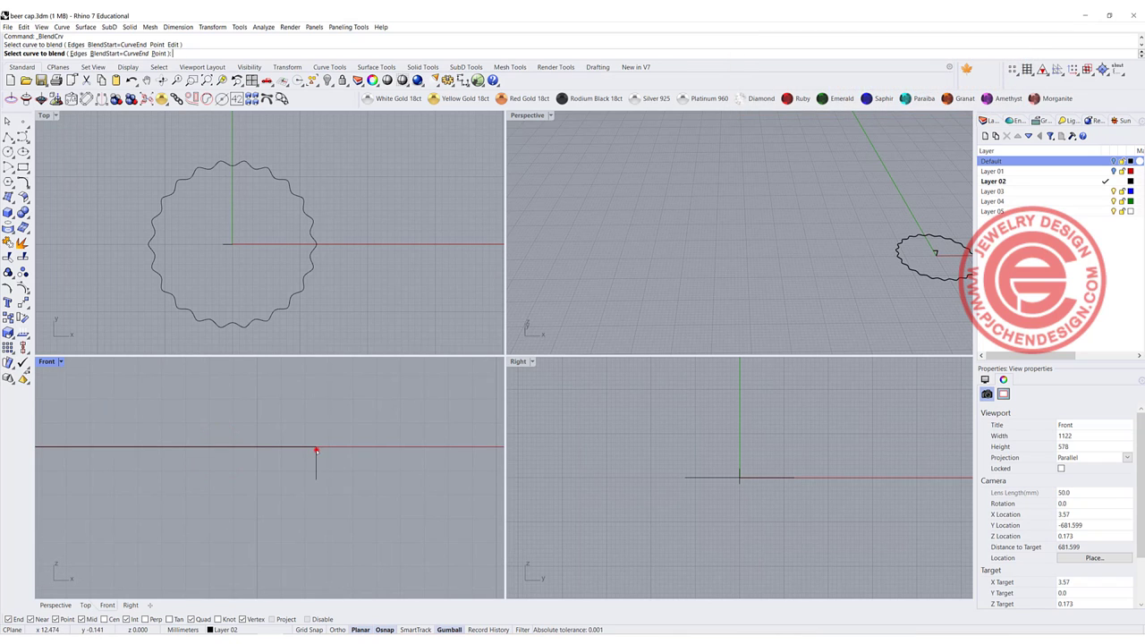
left_click(316, 452)
right_click_drag(384, 434, 411, 463)
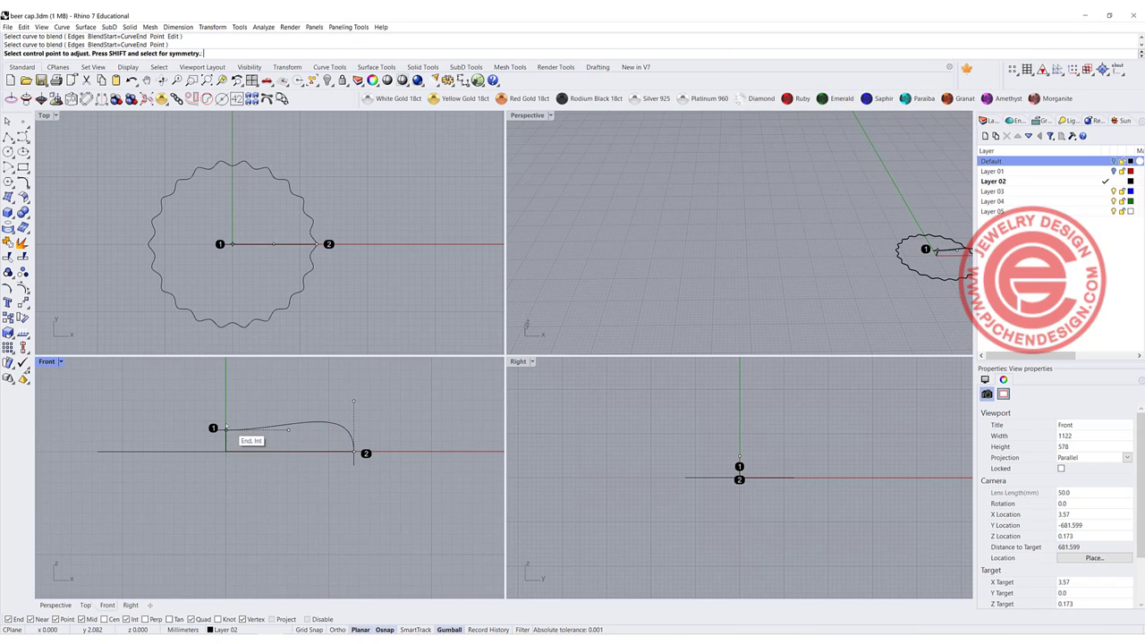
Lower the blend's handle at the outer vertical segment until it is about level with the profile's top
left_click(354, 401)
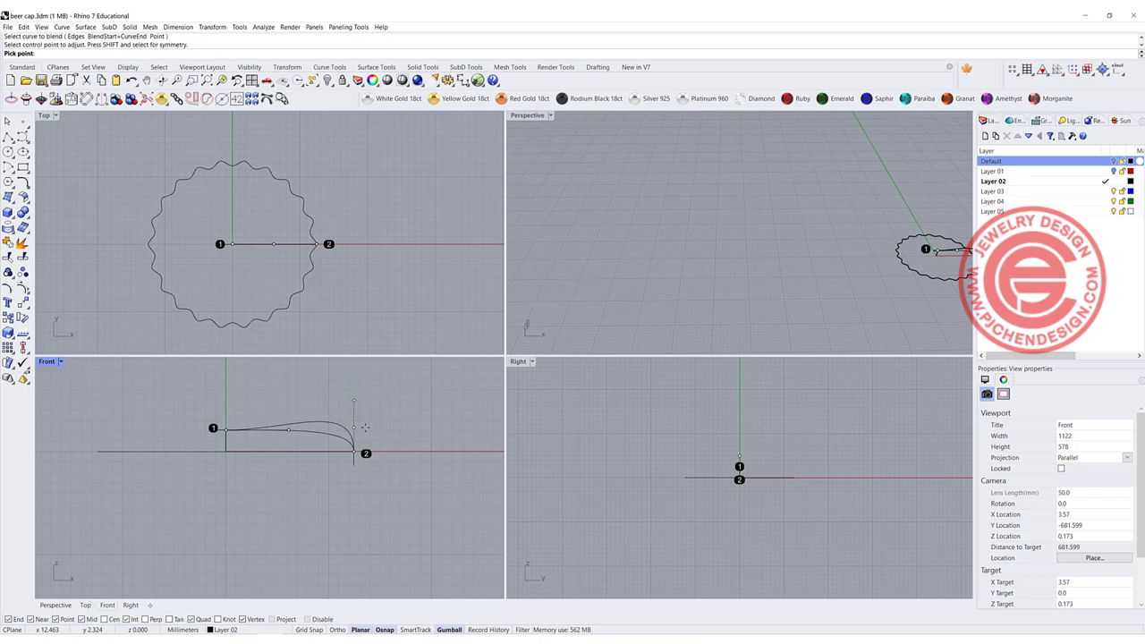
left_click(365, 428)
left_click(405, 420)
scroll(342, 368, "down", 2)
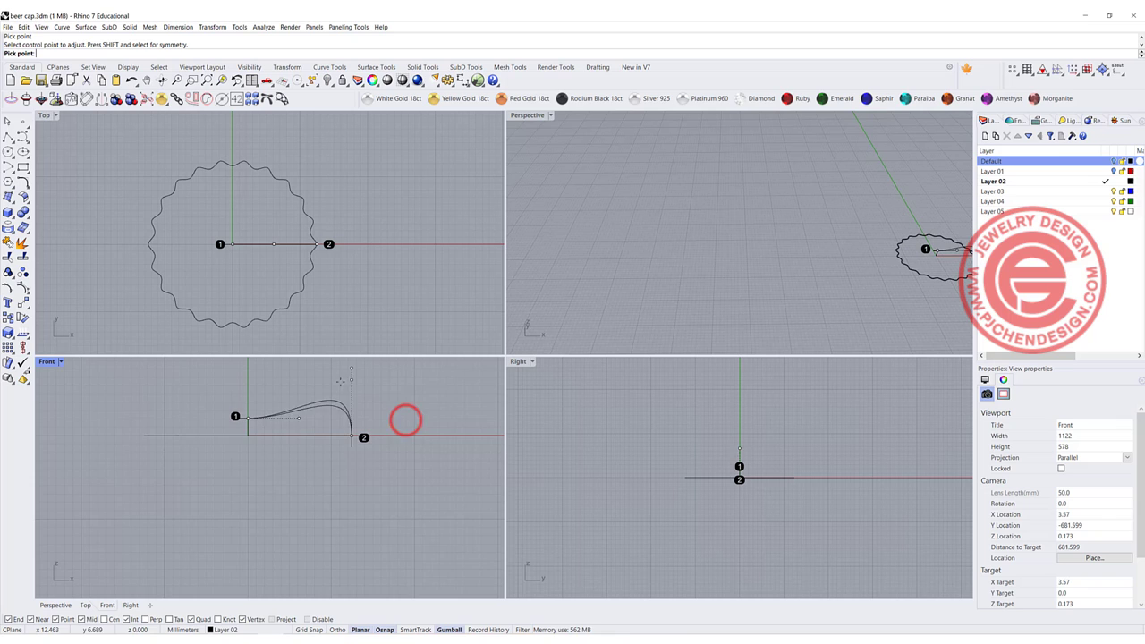
scroll(360, 421, "up", 4)
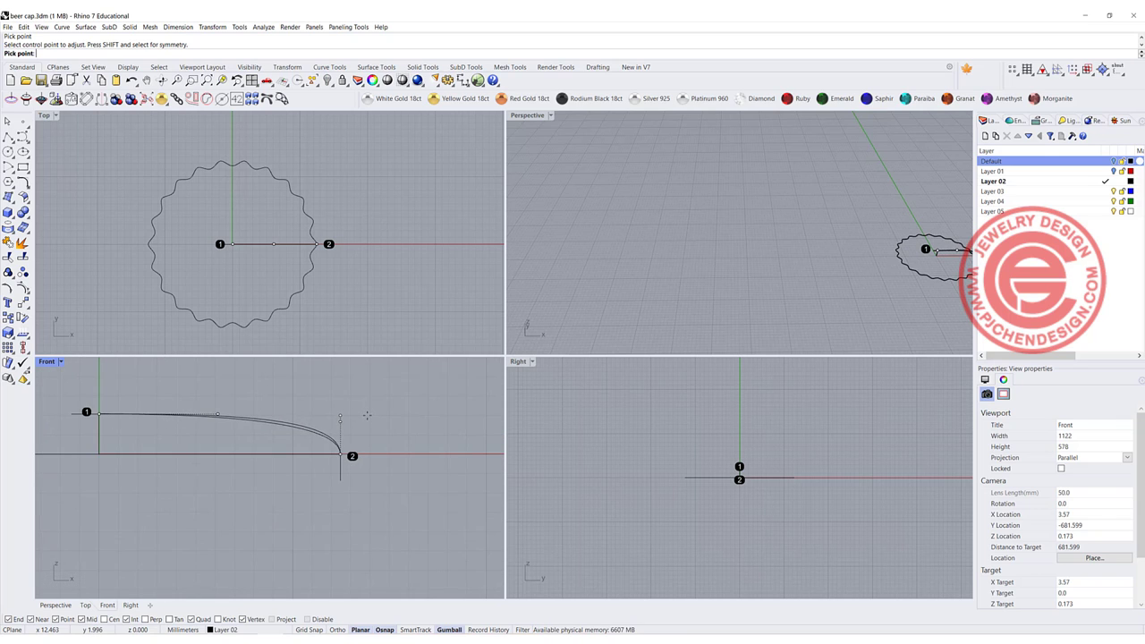
right_click(367, 415)
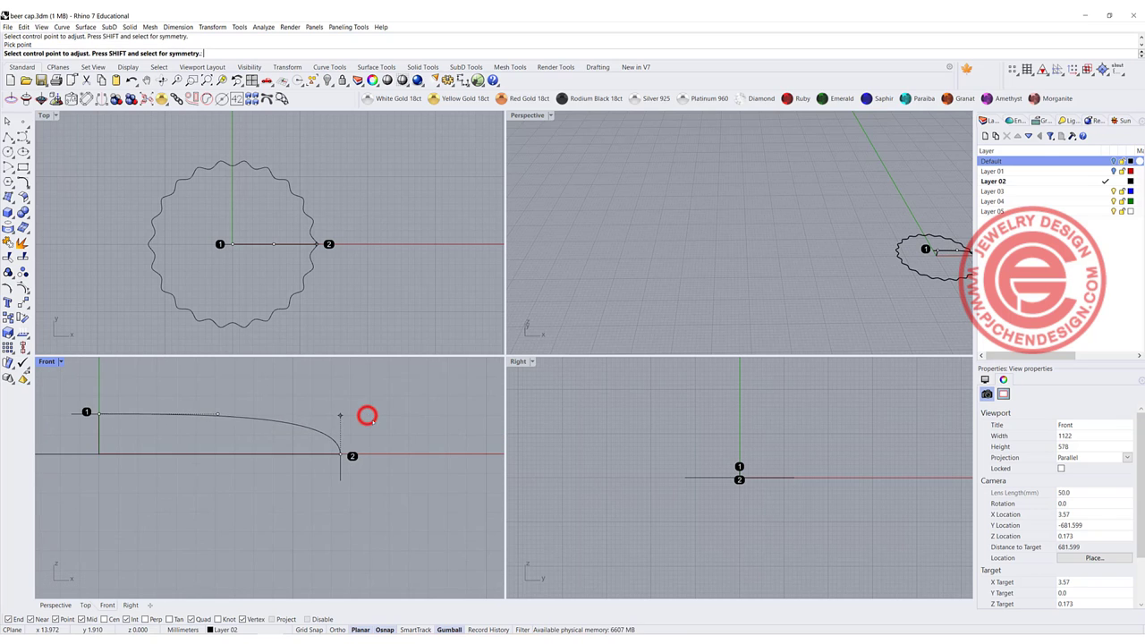
Accept the blend and insert an extra control point on the curve near its outer bend
left_click(304, 427)
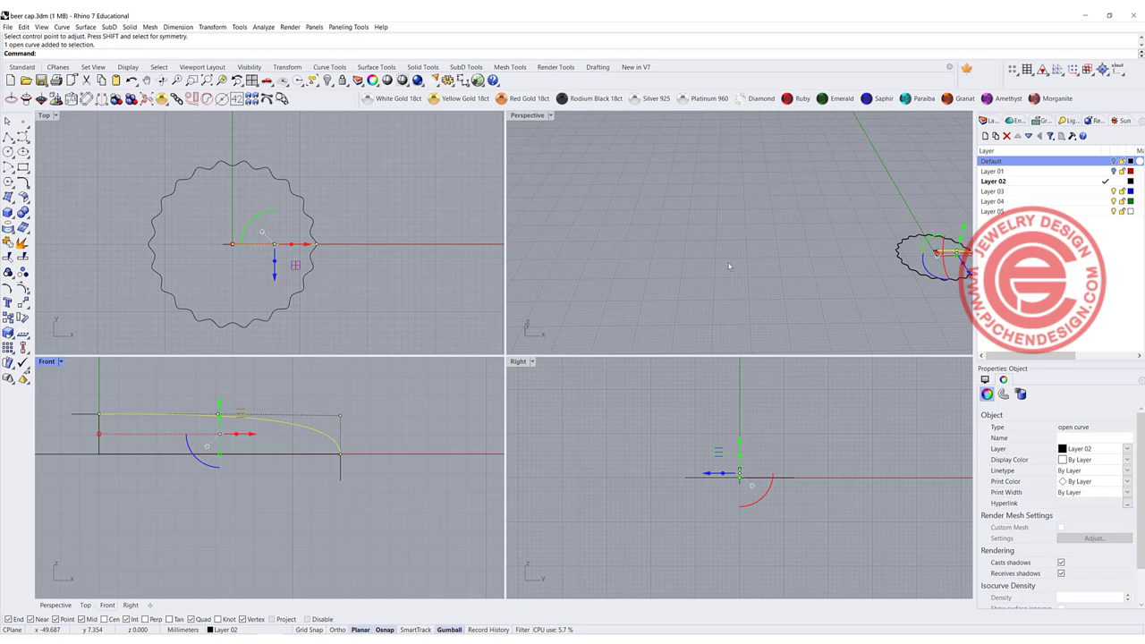
scroll(795, 177, "down", 1)
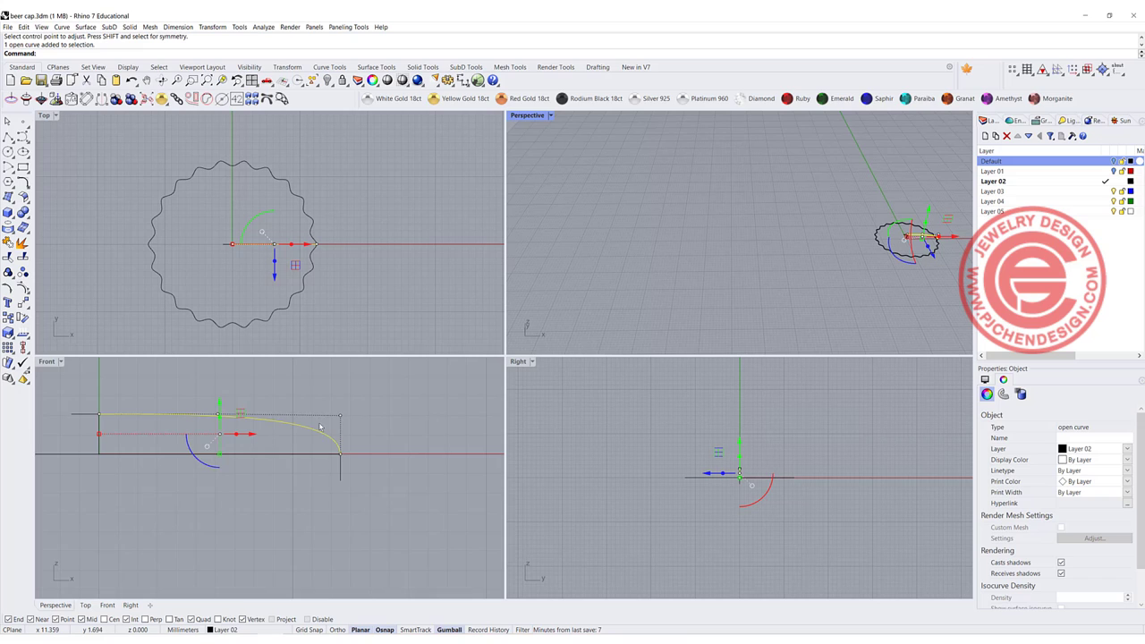
scroll(320, 433, "up", 3)
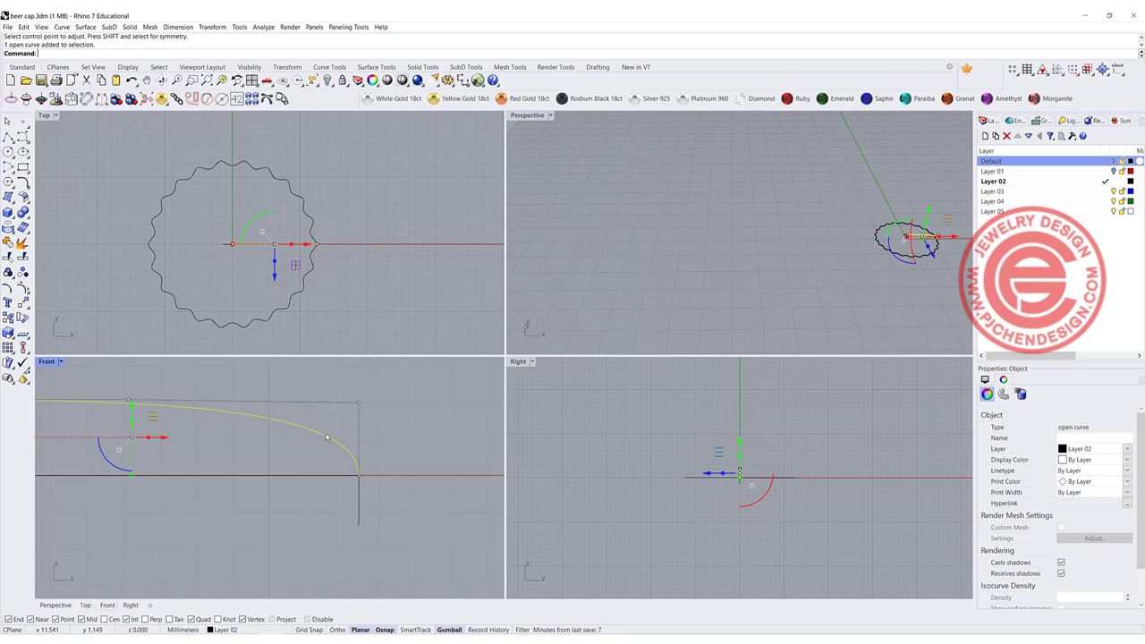
left_click(22, 285)
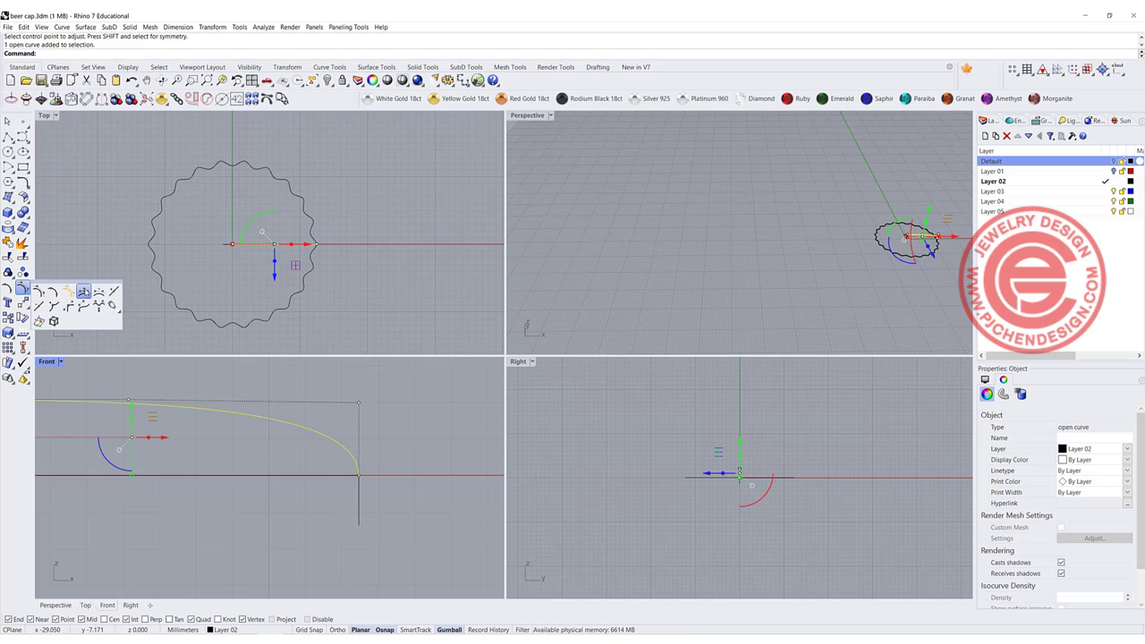
left_click(83, 292)
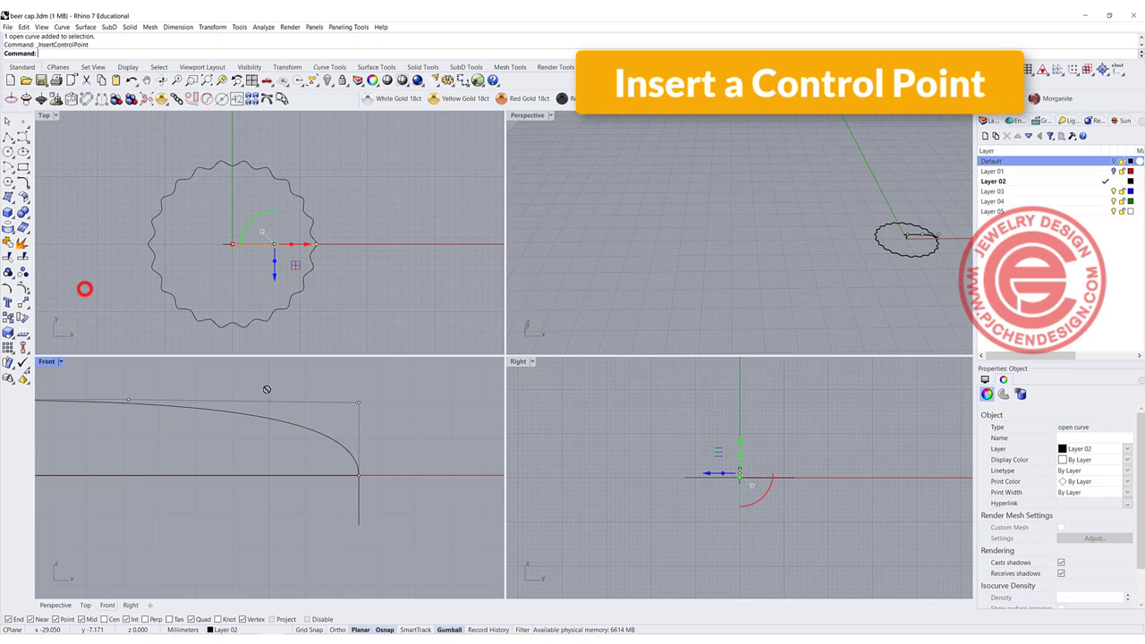
left_click(298, 426)
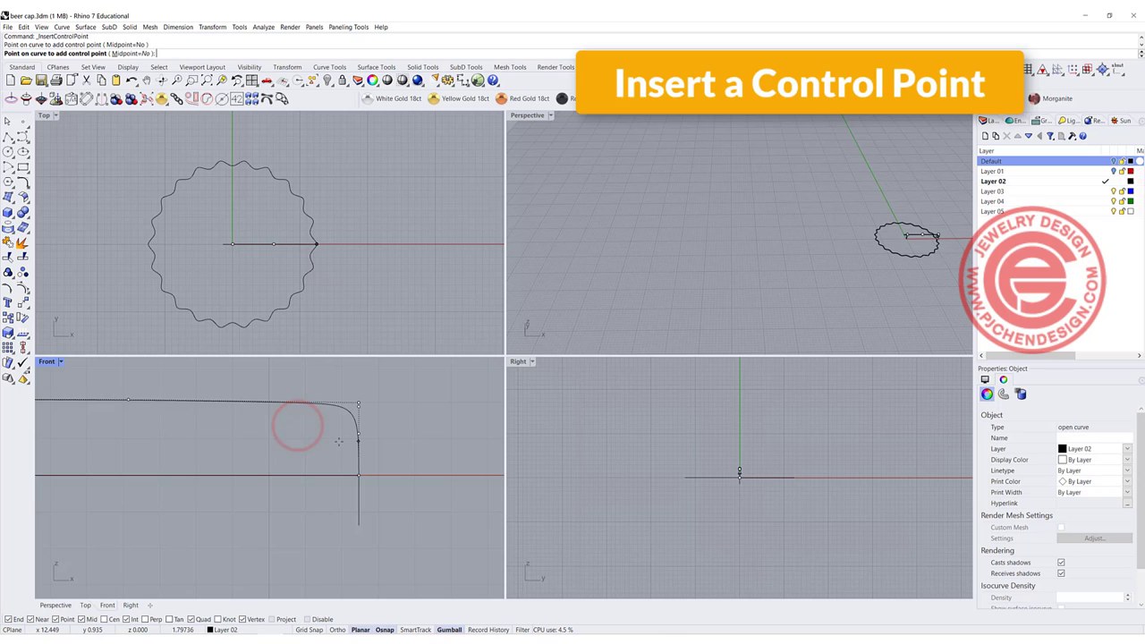
Move the upper corner control point inward and adjust the one below it vertically to round the profile's bend, then hide the points
left_click(358, 403)
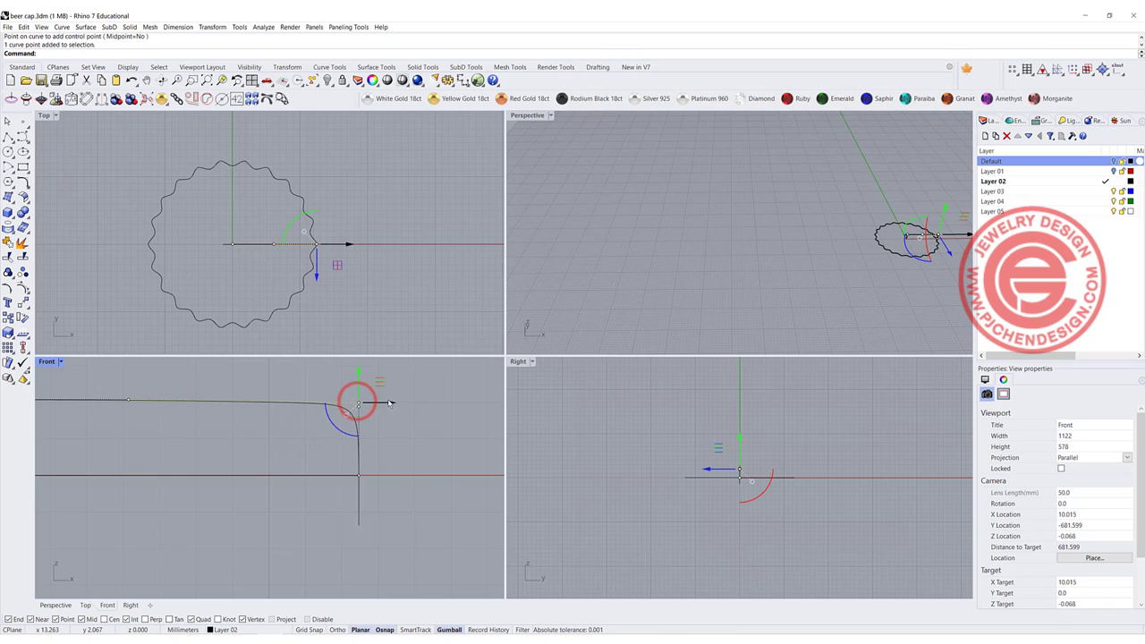
mouse_move(386, 400)
left_mouse_down()
mouse_move(317, 402)
mouse_move(377, 417)
left_mouse_up()
left_click_drag(357, 374, 359, 399)
scroll(364, 485, "down", 3)
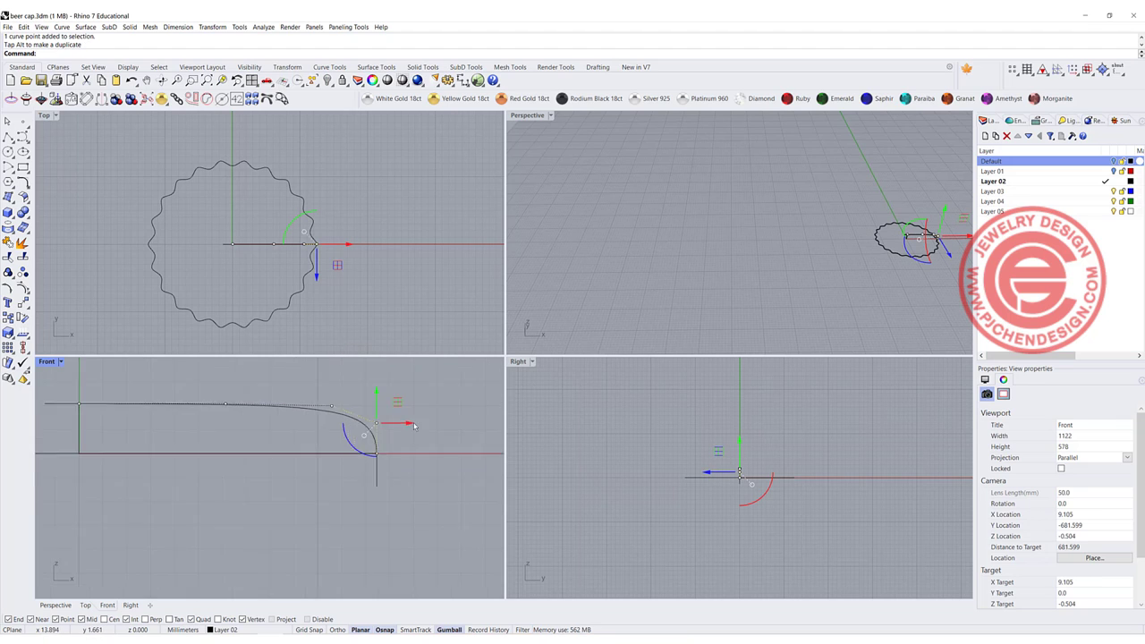
key("Escape")
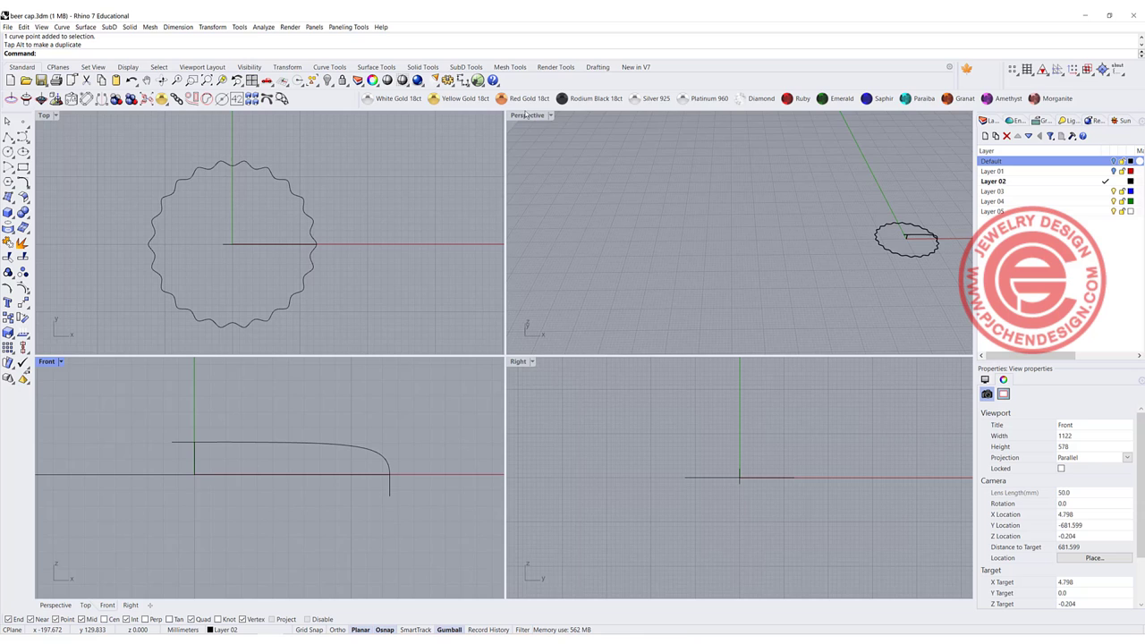
Maximize the Perspective view and Rail Revolve the blended profile along the wavy outline, using the vertical centre line as the axis
double_click(527, 115)
mouse_move(855, 344)
right_mouse_down()
mouse_move(830, 396)
mouse_move(554, 352)
mouse_move(593, 404)
mouse_move(551, 375)
right_mouse_up()
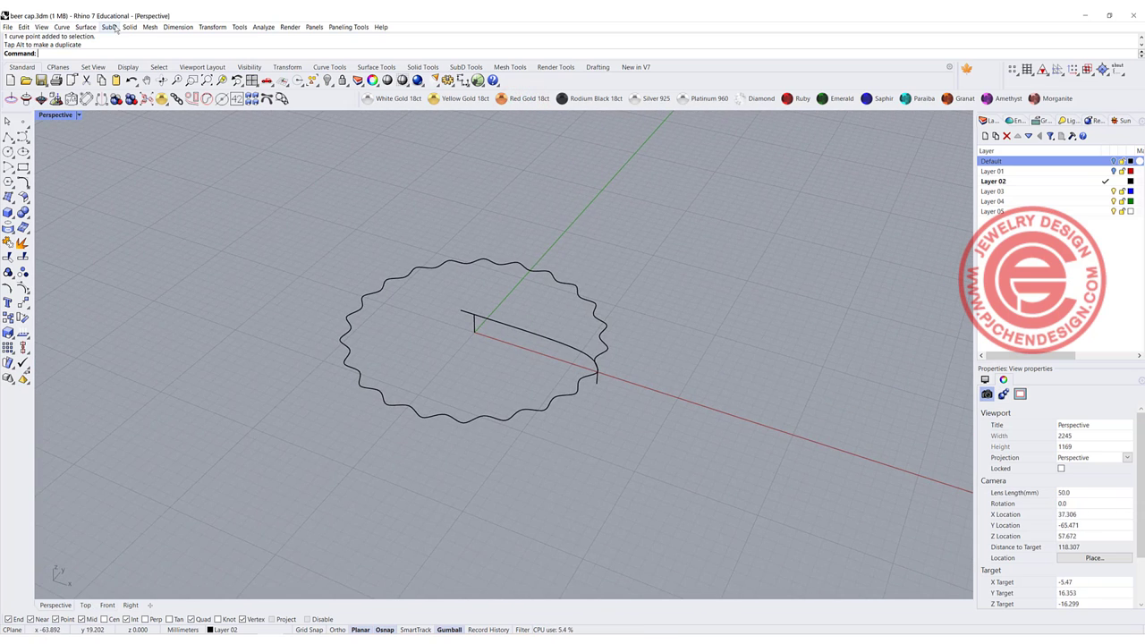
left_click(86, 27)
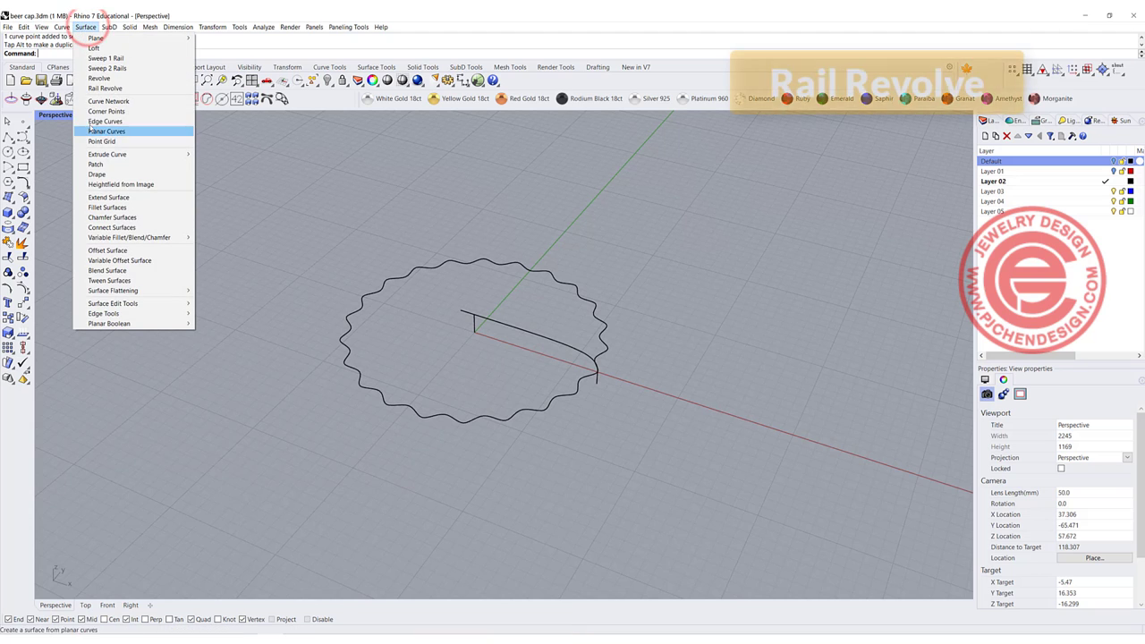
left_click(116, 90)
left_click(534, 333)
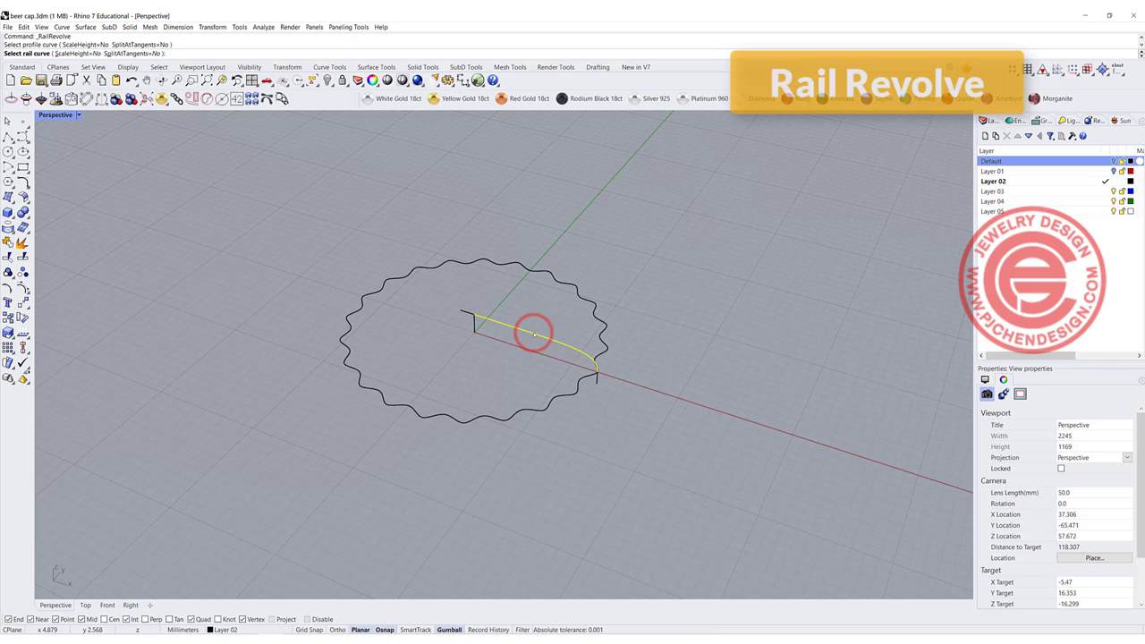
left_click(577, 393)
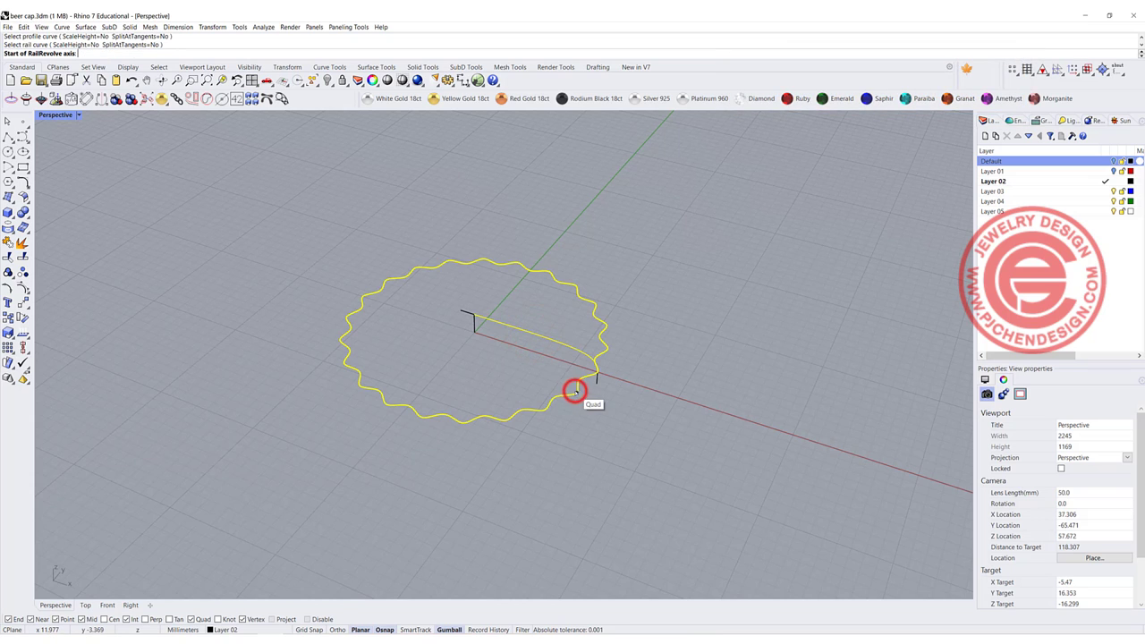
left_click(474, 315)
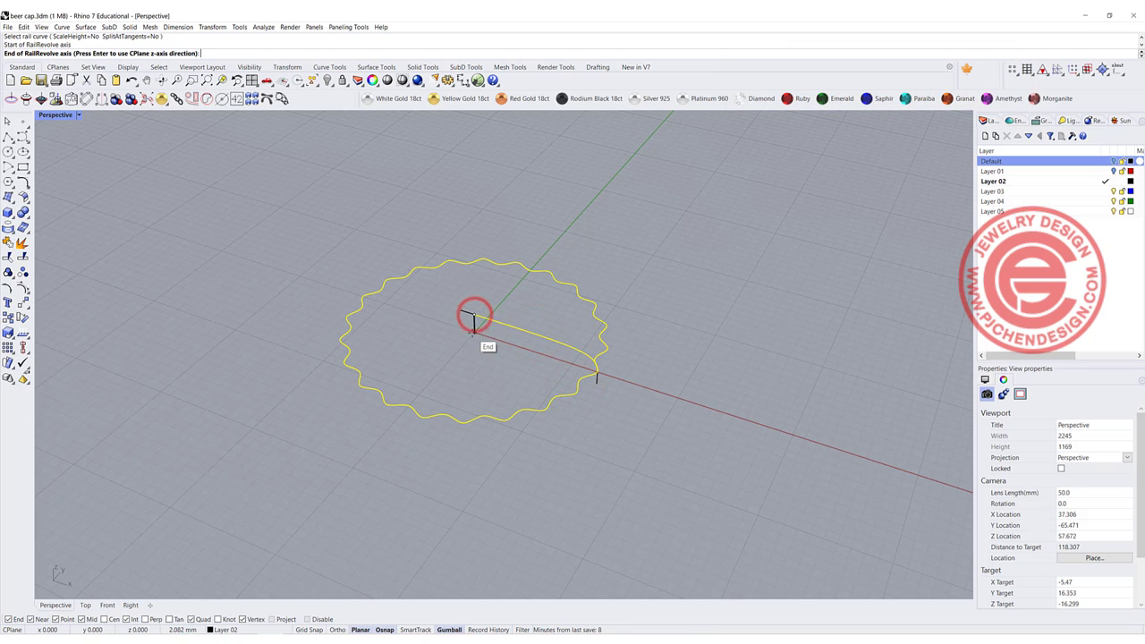
key("Return")
Inspect the fluted edge of the rail-revolved cap surface and delete the surface
right_click_drag(472, 333, 573, 295)
scroll(569, 306, "up", 4)
scroll(573, 304, "down", 4)
scroll(501, 325, "down", 4)
scroll(642, 275, "up", 5)
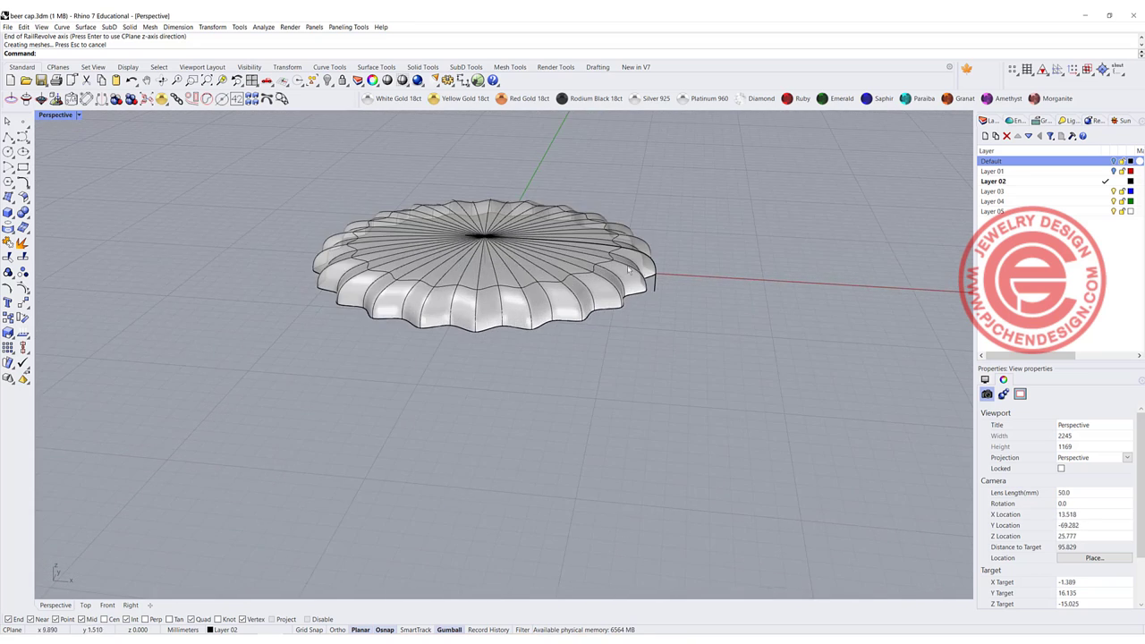
scroll(640, 276, "up", 2)
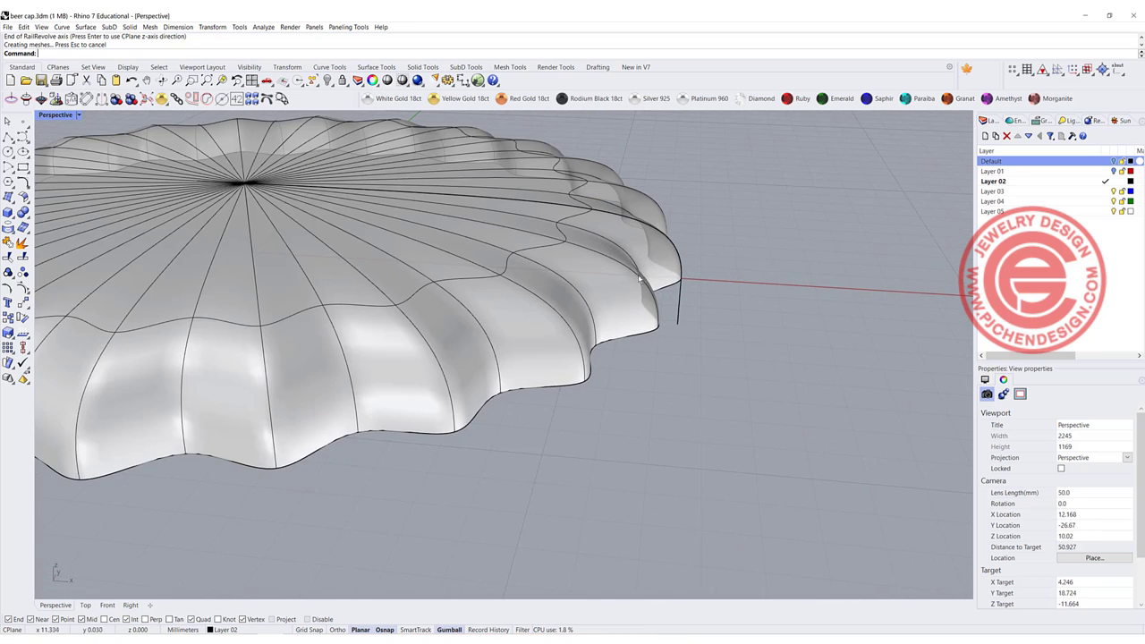
left_click(605, 302)
key("Delete")
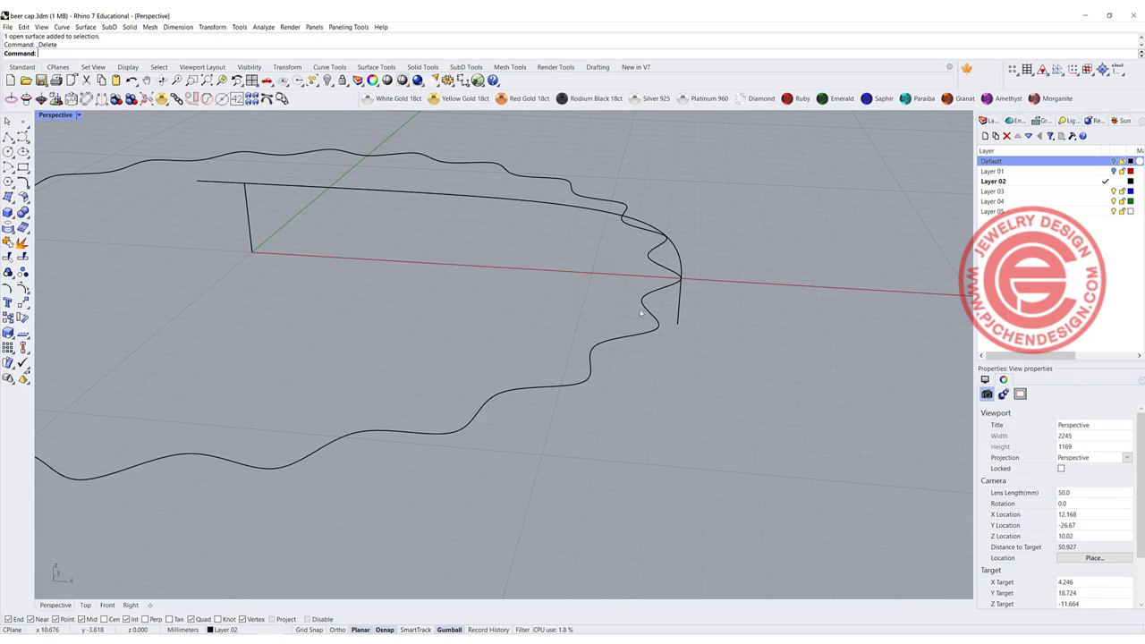
Restore the four views and sharpen the profile's bend in Front by moving its upper corner control point outward and the outer one up
left_click(673, 255)
scroll(282, 556, "down", 10)
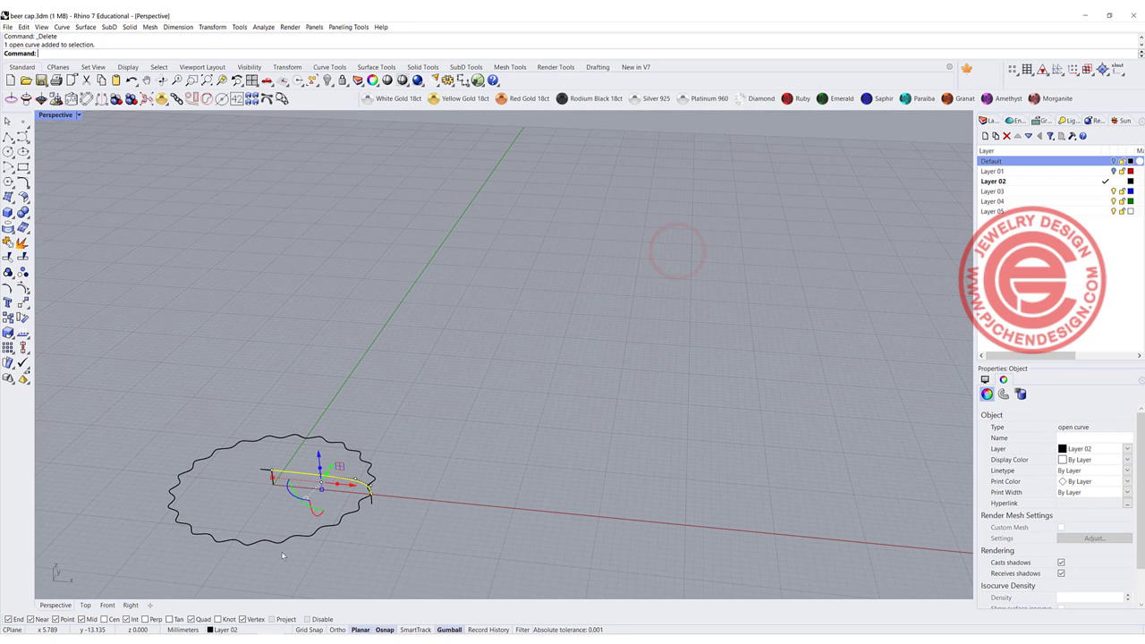
double_click(52, 114)
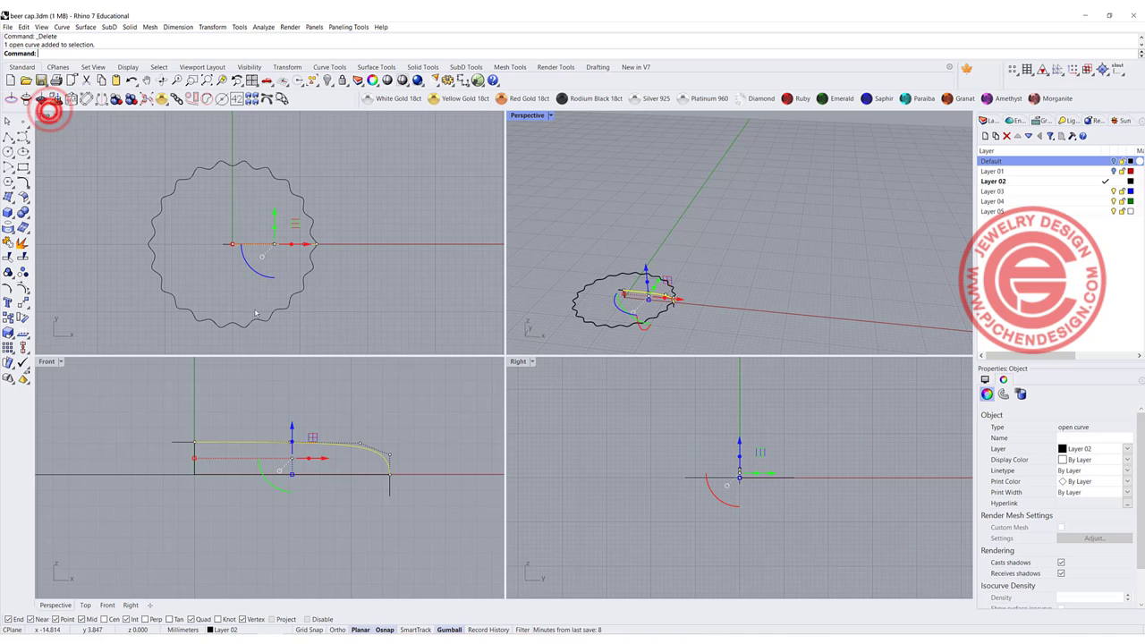
scroll(309, 442, "up", 5)
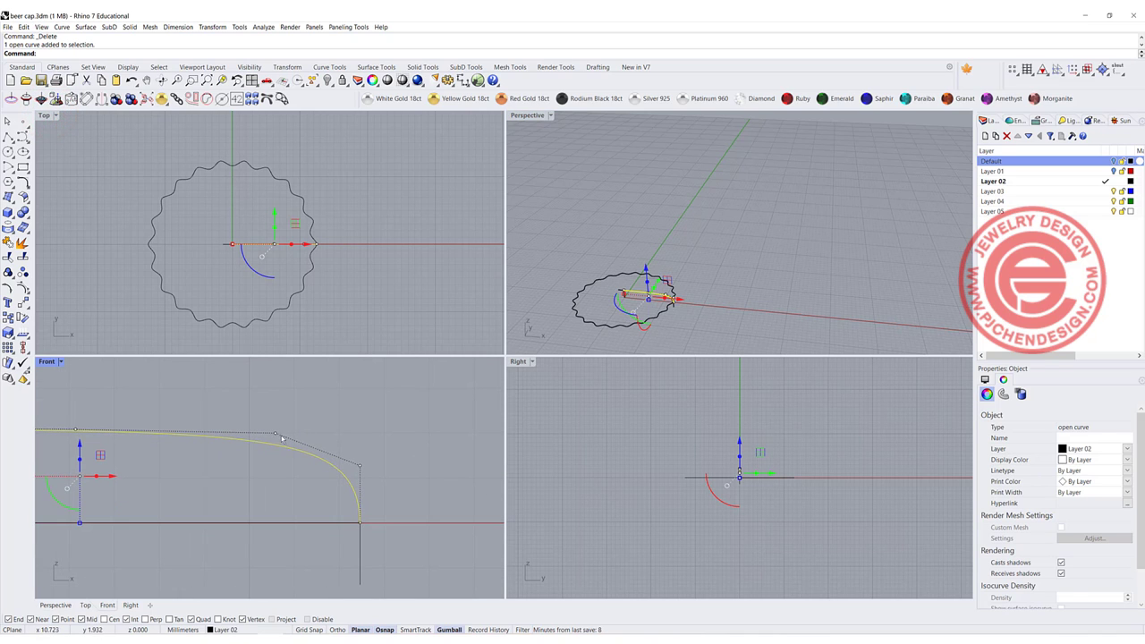
left_click(276, 434)
left_click_drag(276, 435, 365, 430)
left_click(360, 466)
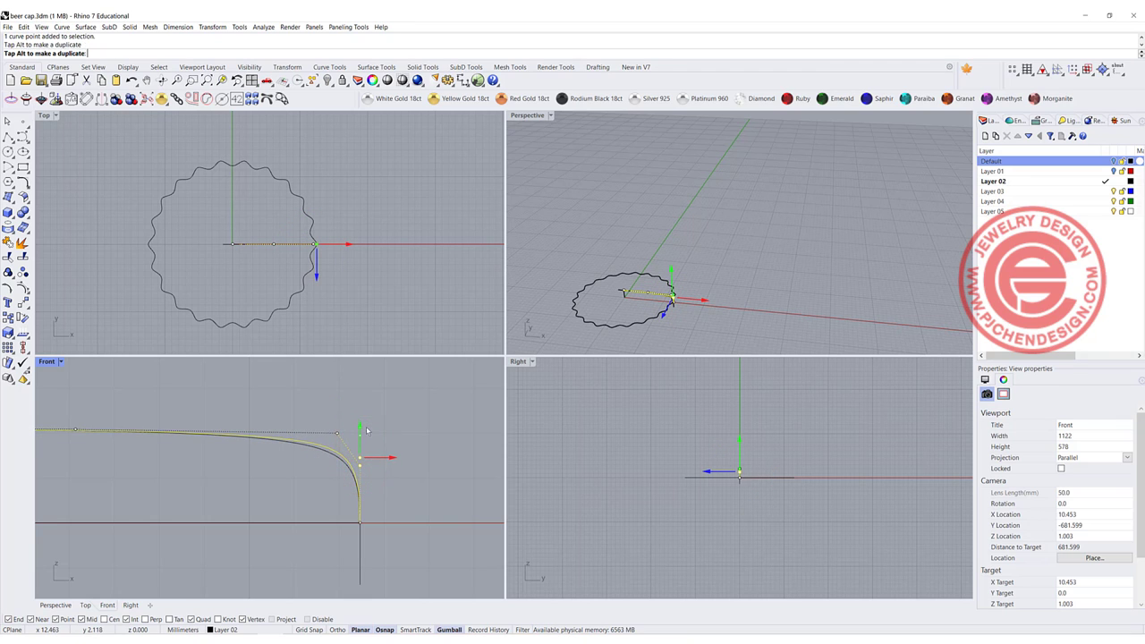
left_click(439, 465)
Frame the wavy outline and the profile curves in the Perspective view
scroll(664, 277, "down", 4)
right_click_drag(663, 275, 653, 289)
scroll(654, 288, "up", 8)
right_click_drag(581, 255, 681, 222, "shift")
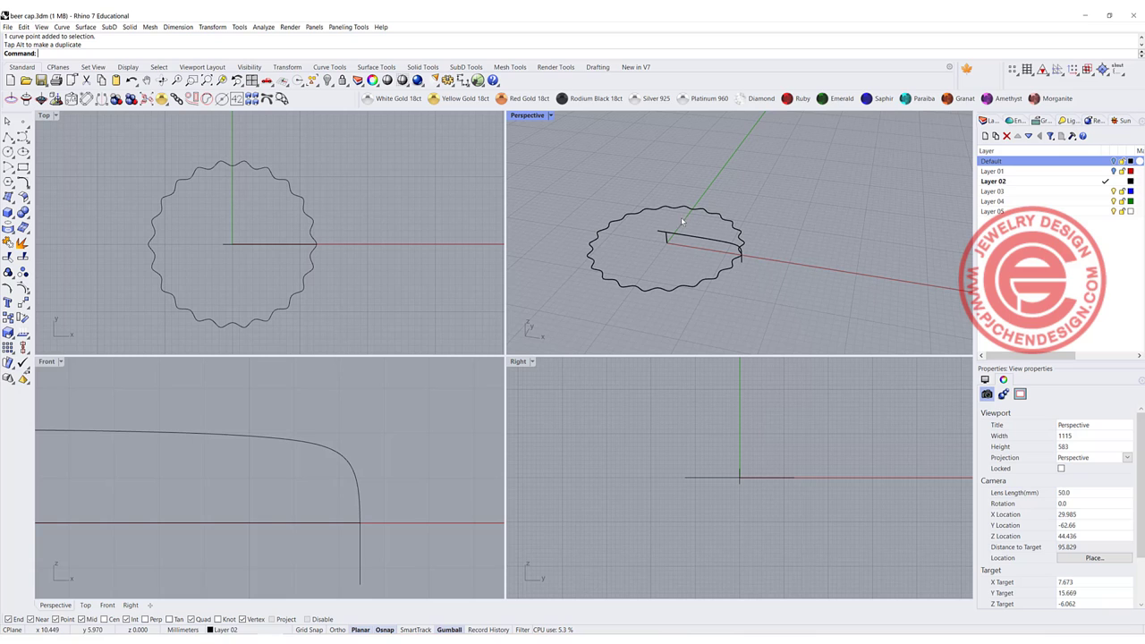
Rail Revolve the sharpened profile curve along the wavy outline, using the vertical centre line as the axis
left_click(87, 28)
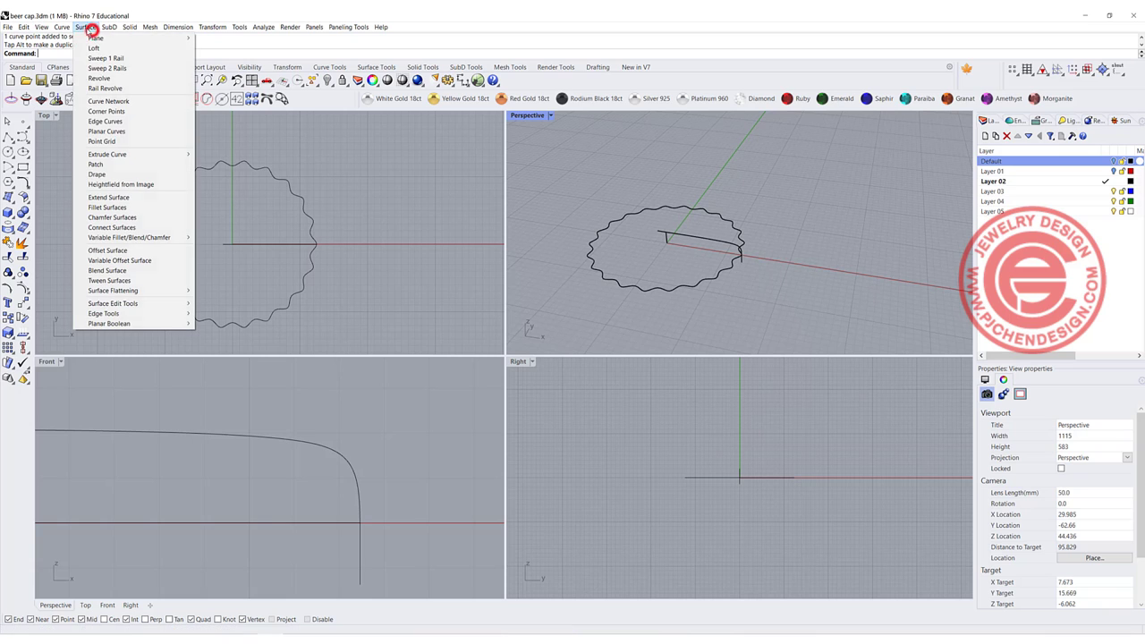
left_click(97, 90)
scroll(716, 250, "up", 3)
left_click(733, 244)
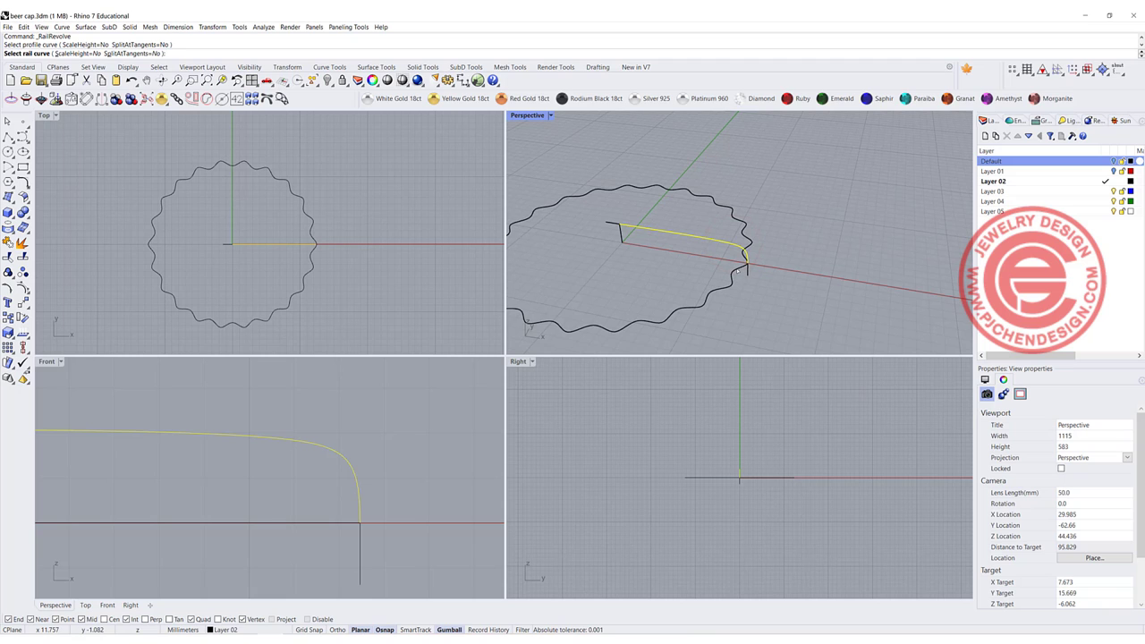
left_click(743, 266)
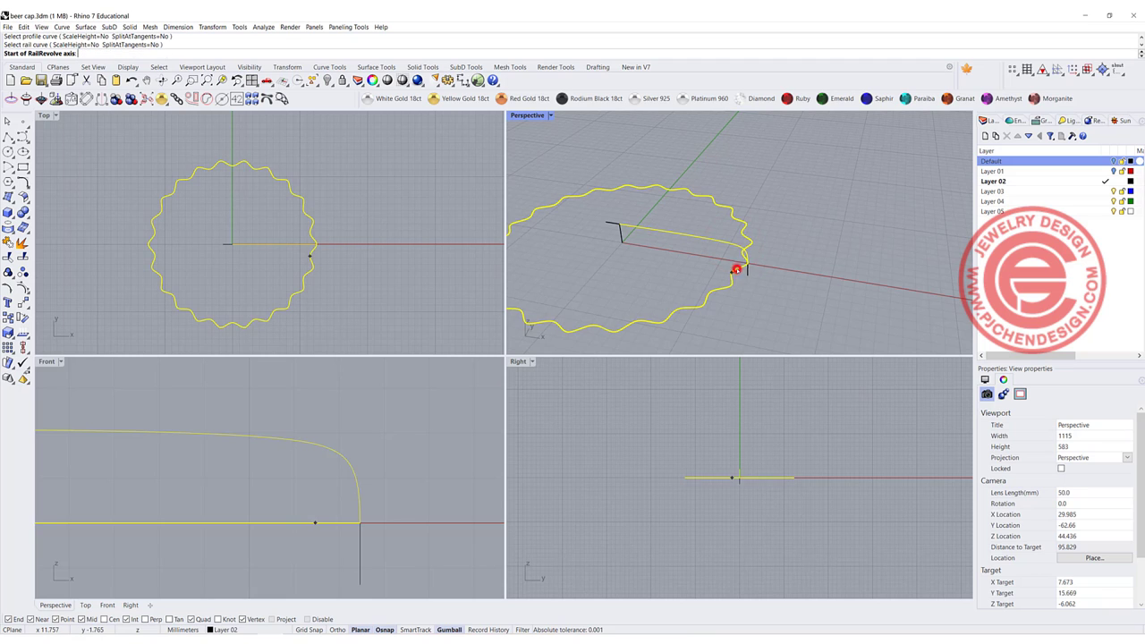
left_click(618, 223)
left_click(613, 224)
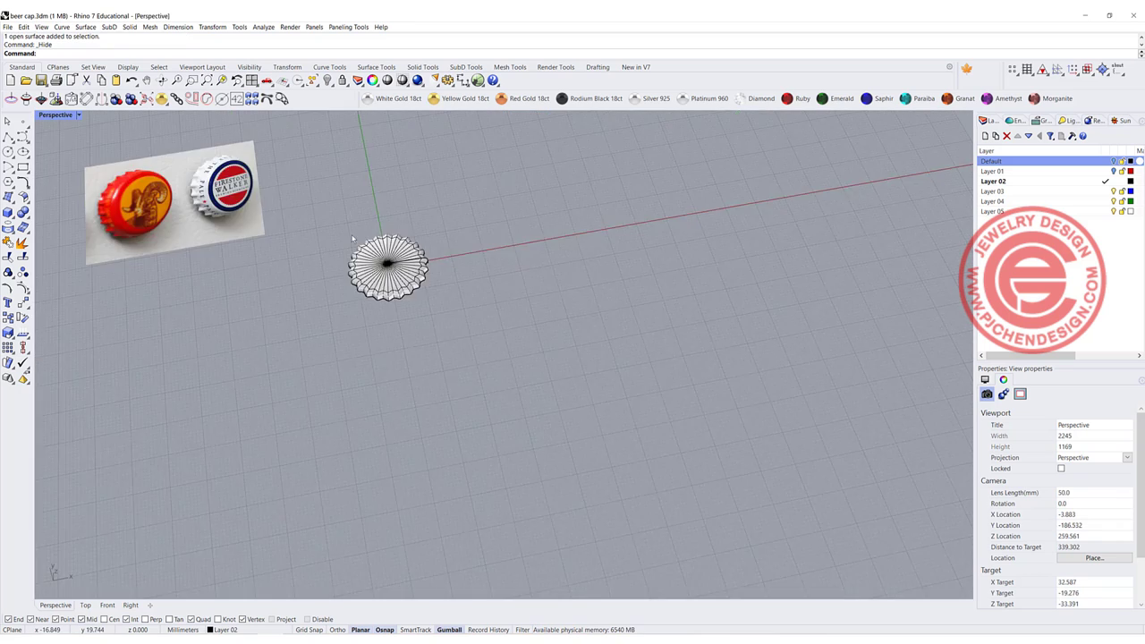
Move the bottle cap reference photo sideways to just behind the revolved cap and compare the cap's side with it
right_click_drag(353, 239, 404, 279)
left_click(290, 239)
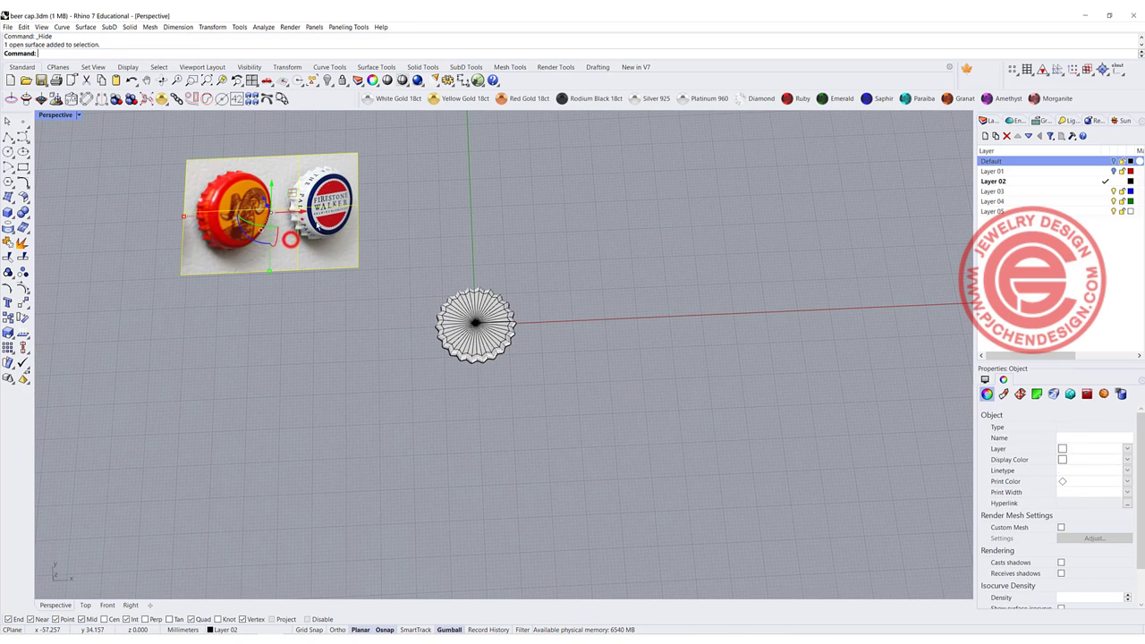
left_click_drag(294, 193, 489, 194)
left_click(599, 253)
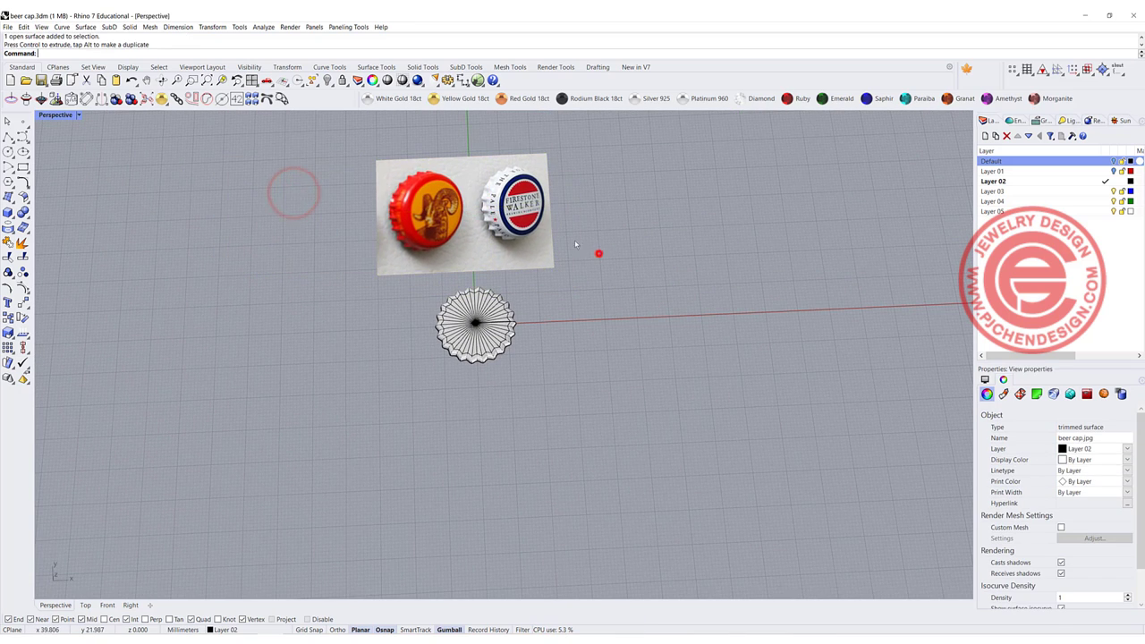
scroll(497, 209, "up", 9)
scroll(525, 454, "down", 6)
right_click_drag(525, 454, 530, 320)
scroll(504, 327, "up", 9)
Restore the four views and draw a horizontal polyline in Front across the cap's side wall, extending past both edges
double_click(53, 115)
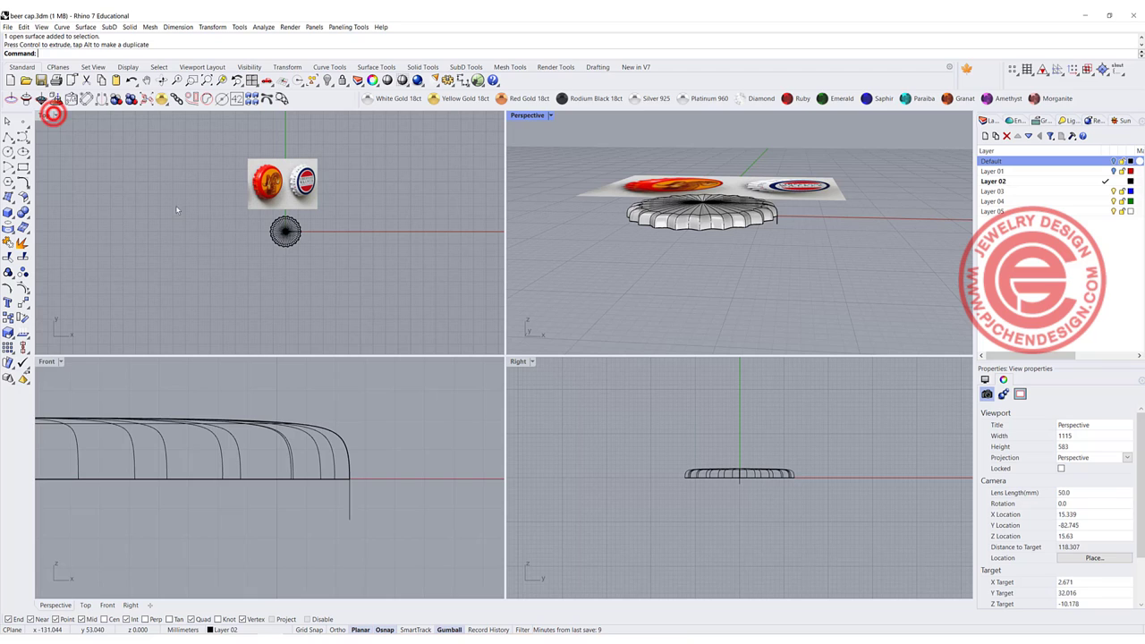
scroll(326, 462, "down", 4)
scroll(327, 462, "down", 2)
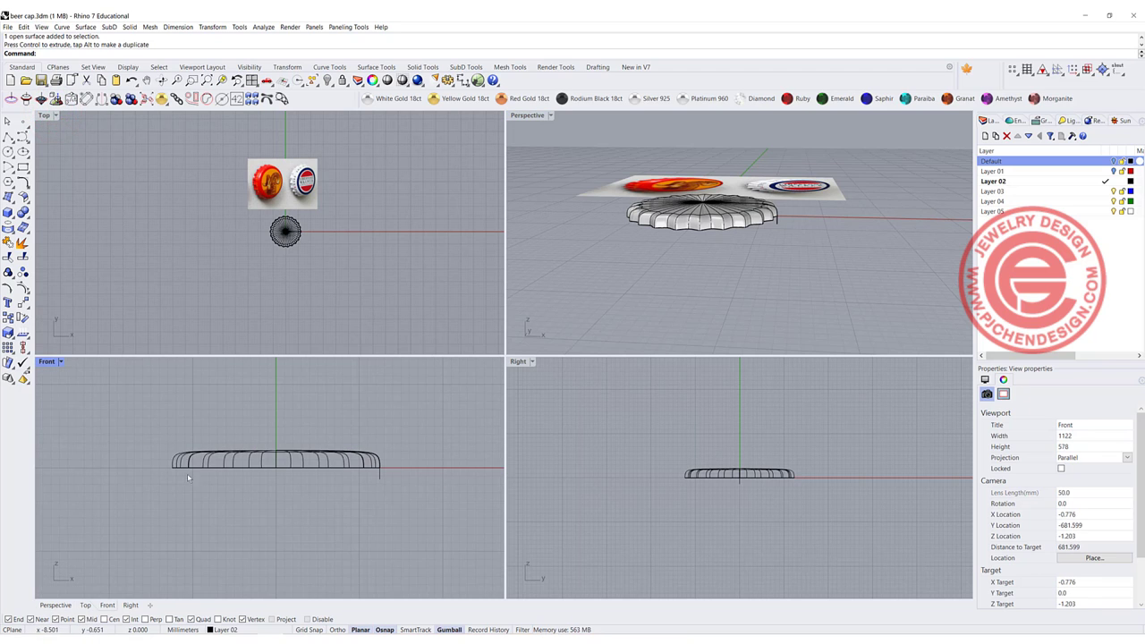
scroll(192, 463, "up", 3)
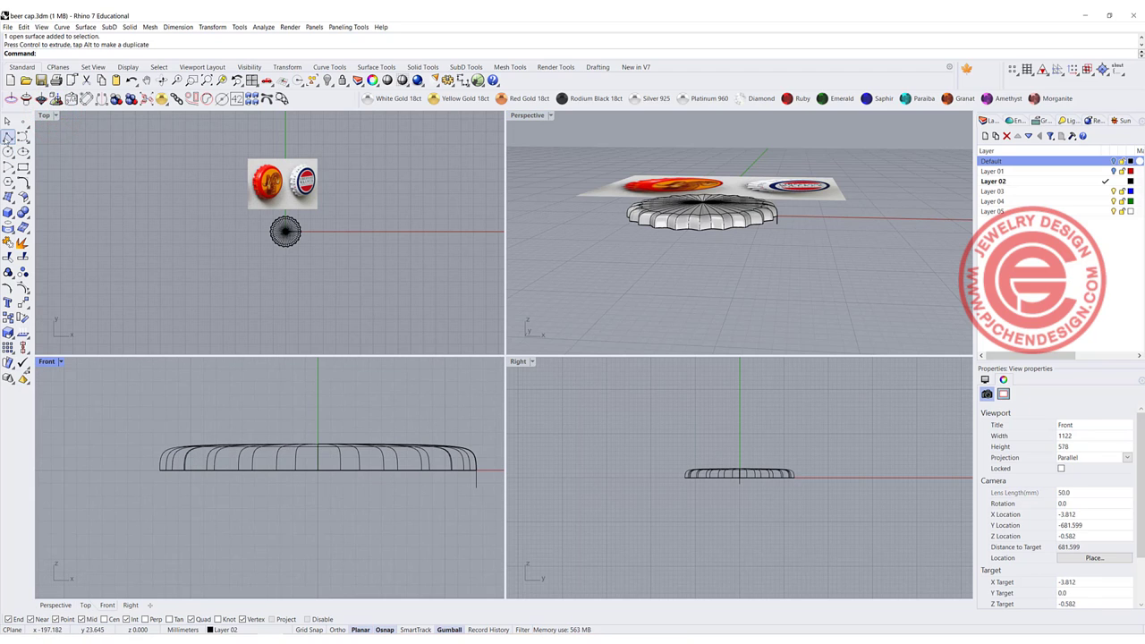
left_click(7, 136)
scroll(128, 472, "up", 3)
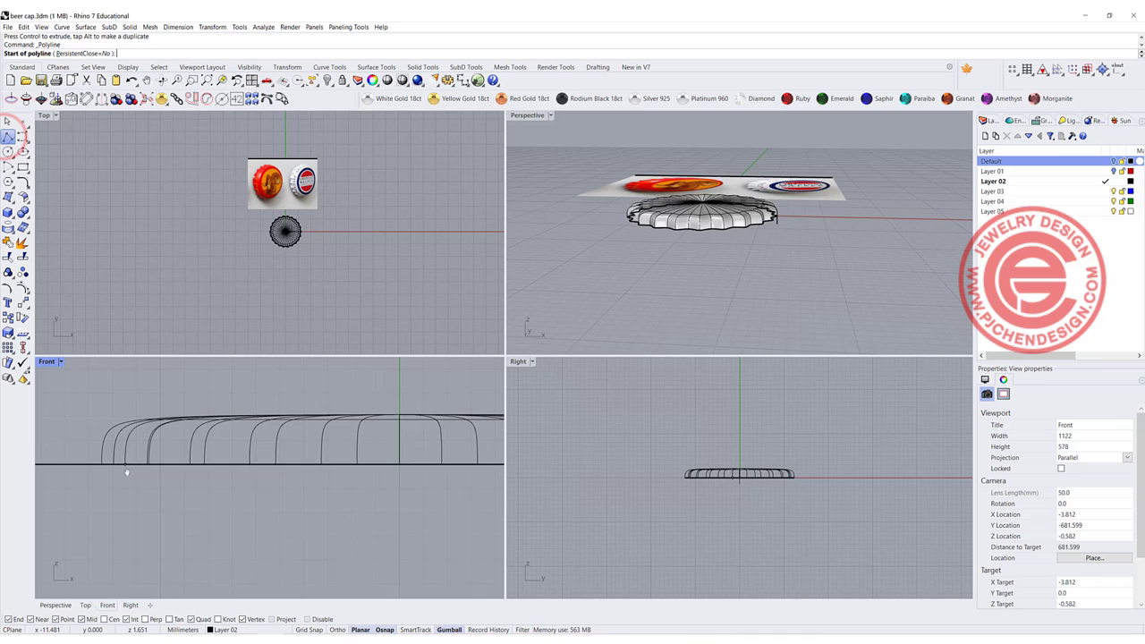
left_click(80, 439)
scroll(201, 442, "down", 3)
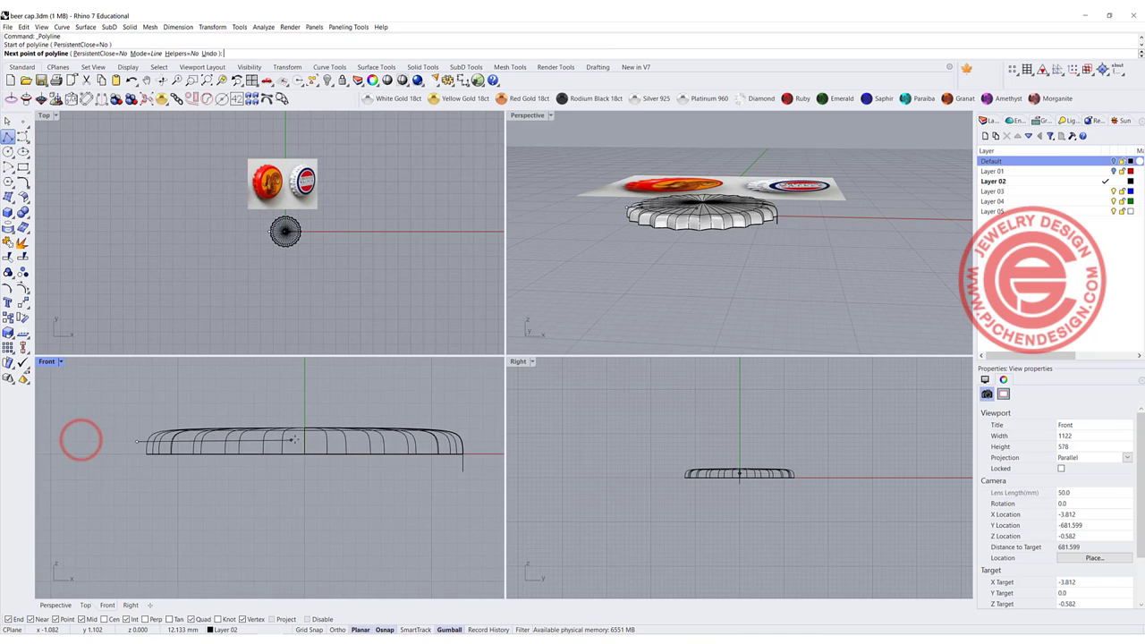
left_click(484, 439)
key("Return")
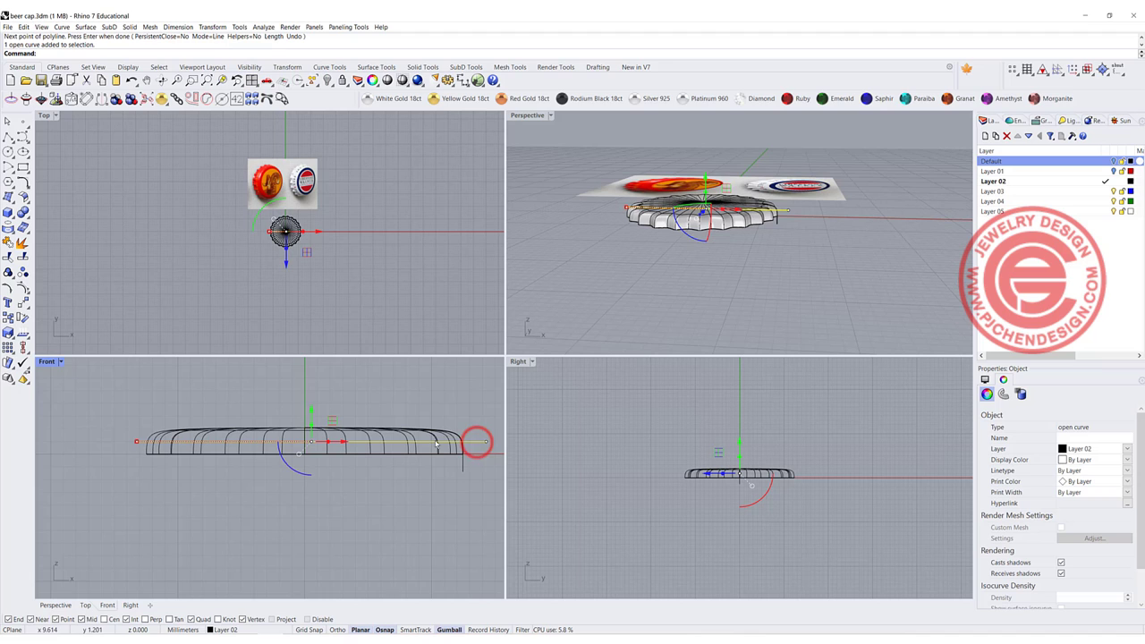
Check the crimp height on the reference photo and lower the horizontal cutting line slightly in the Front view
scroll(280, 189, "up", 10)
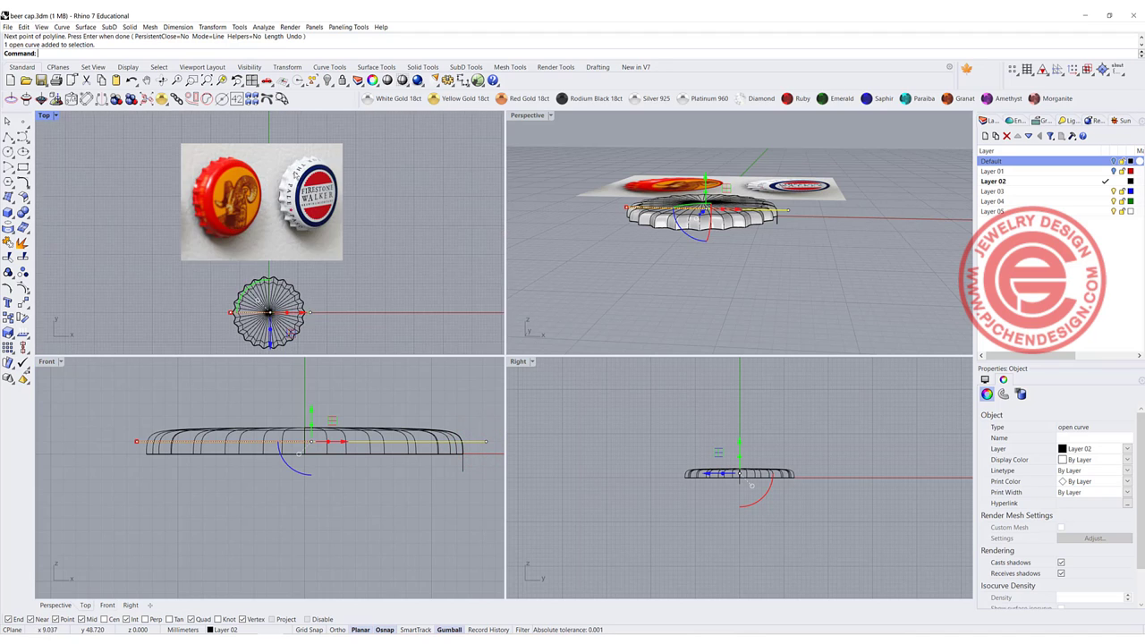
left_click(279, 189)
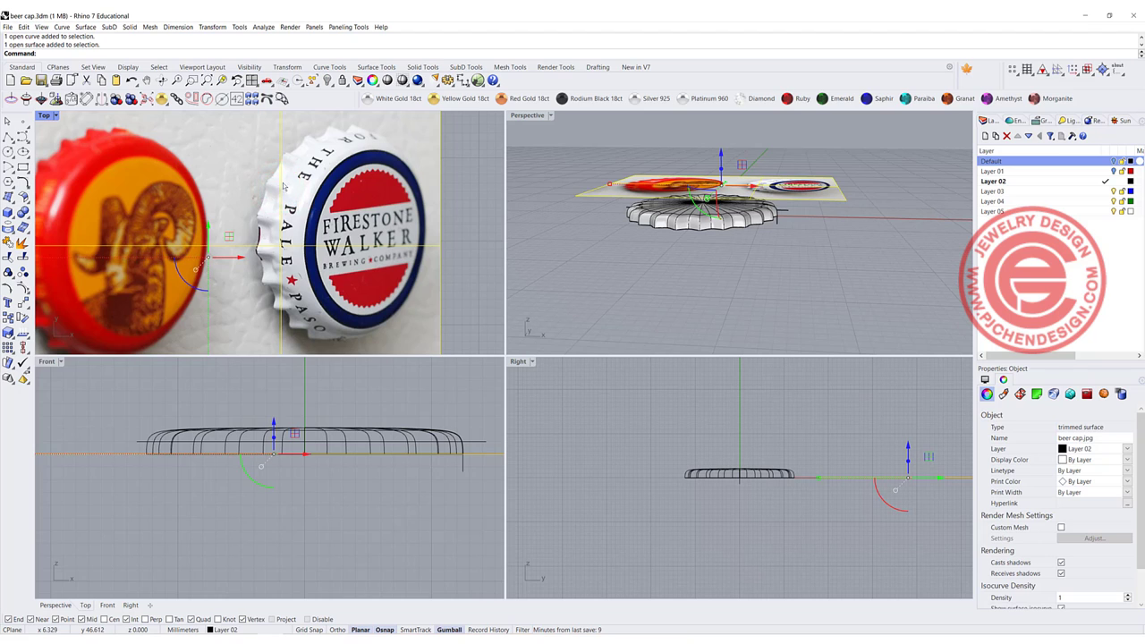
left_click(406, 397)
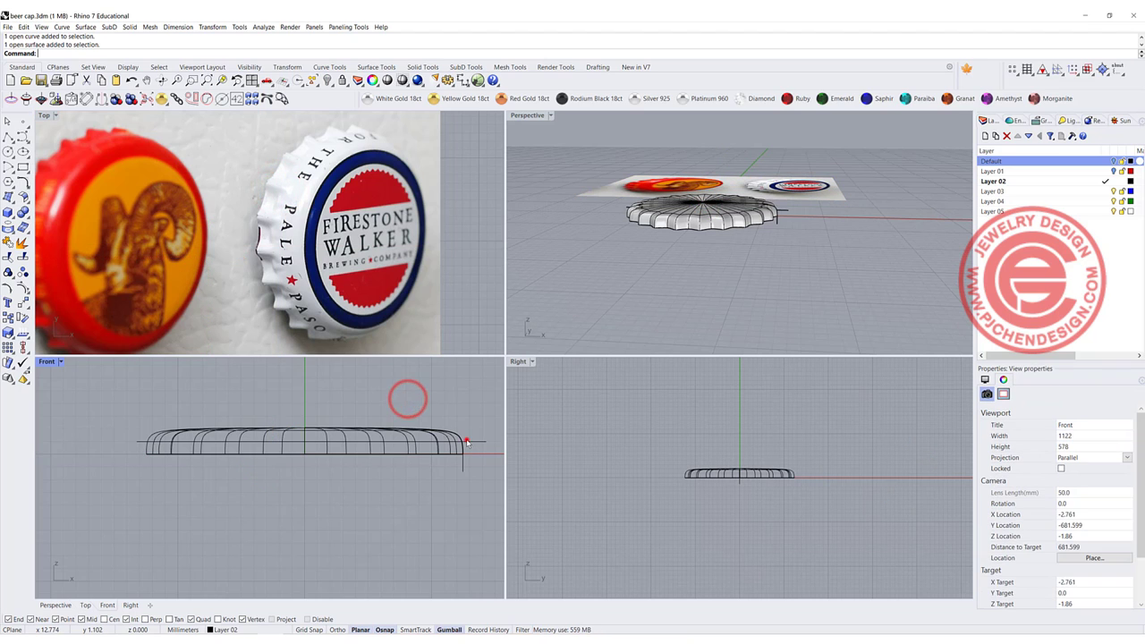
left_click(466, 440)
left_click_drag(309, 412, 313, 414)
left_click(509, 427)
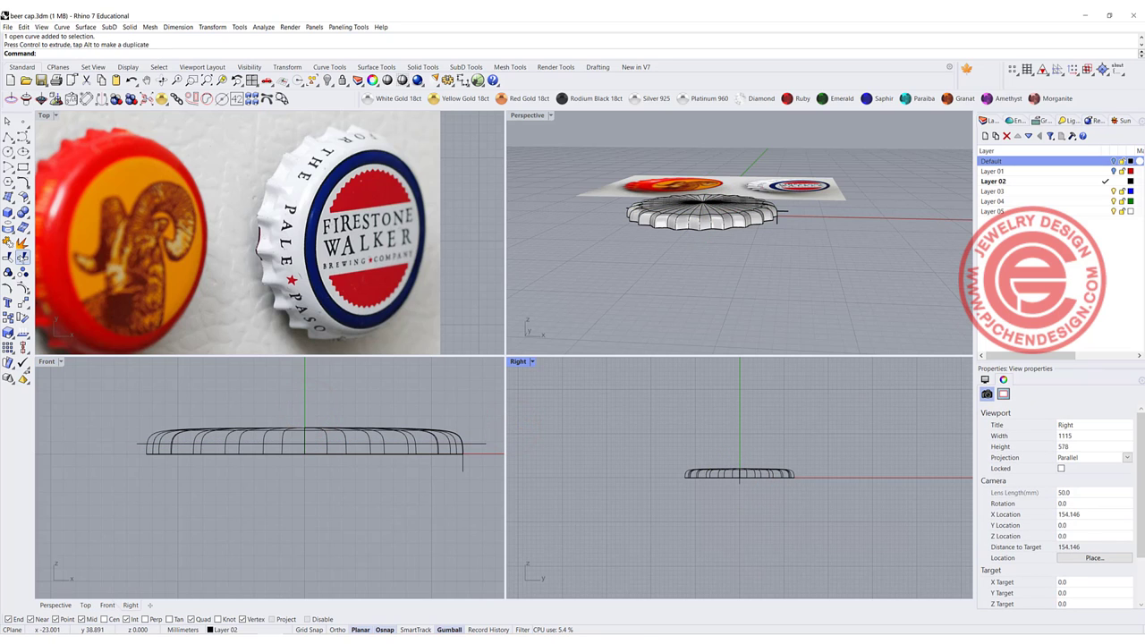
left_click(22, 257)
left_click(433, 441)
key("Escape")
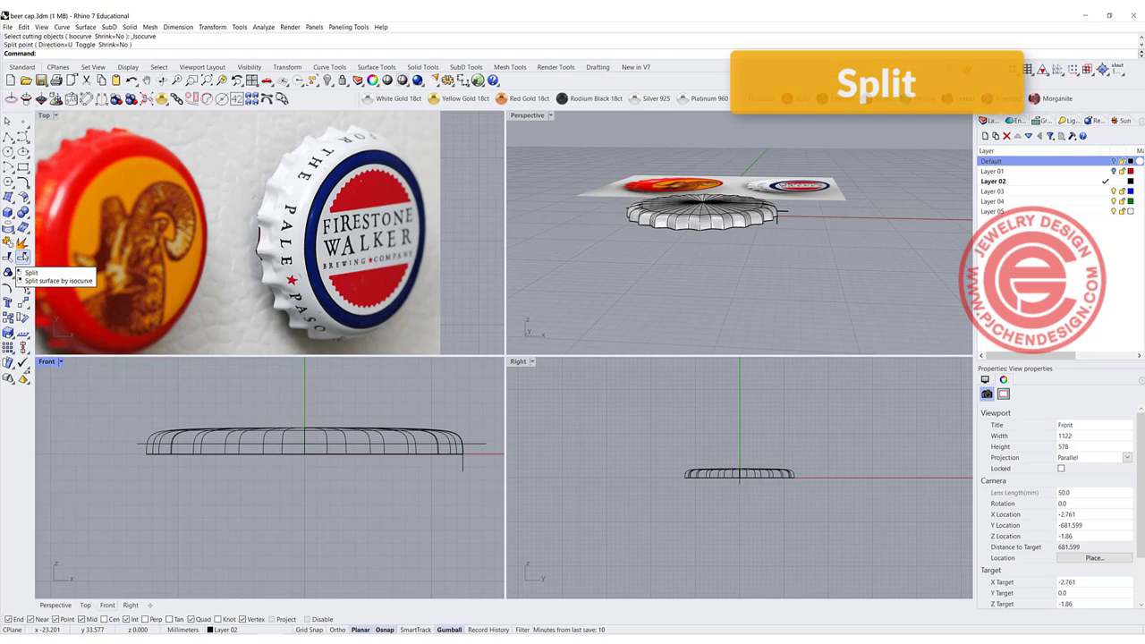
Split the cap surface with the horizontal line and delete the upper piece, keeping only the fluted band
left_click(24, 253)
left_click(450, 436)
key("Return")
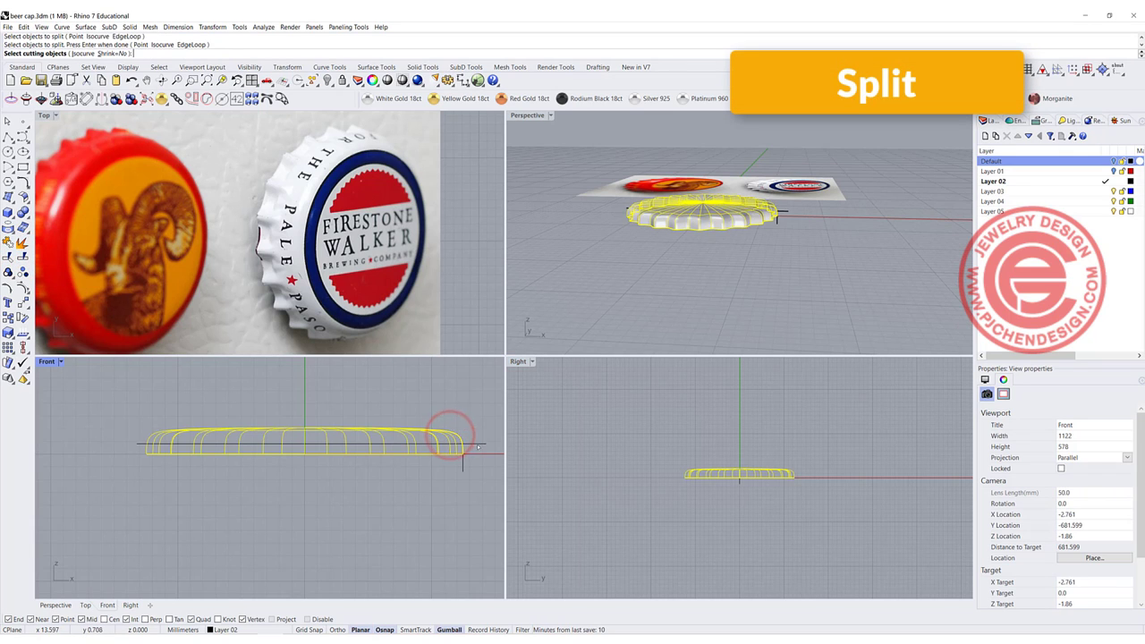
left_click(474, 442)
key("Return")
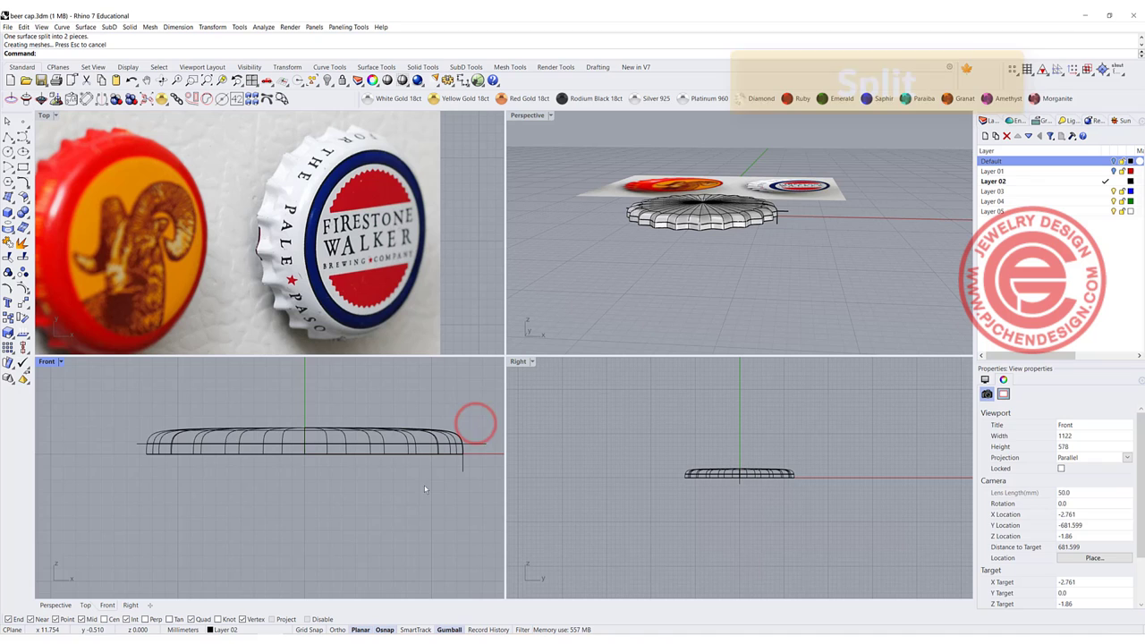
left_click(433, 436)
key("Delete")
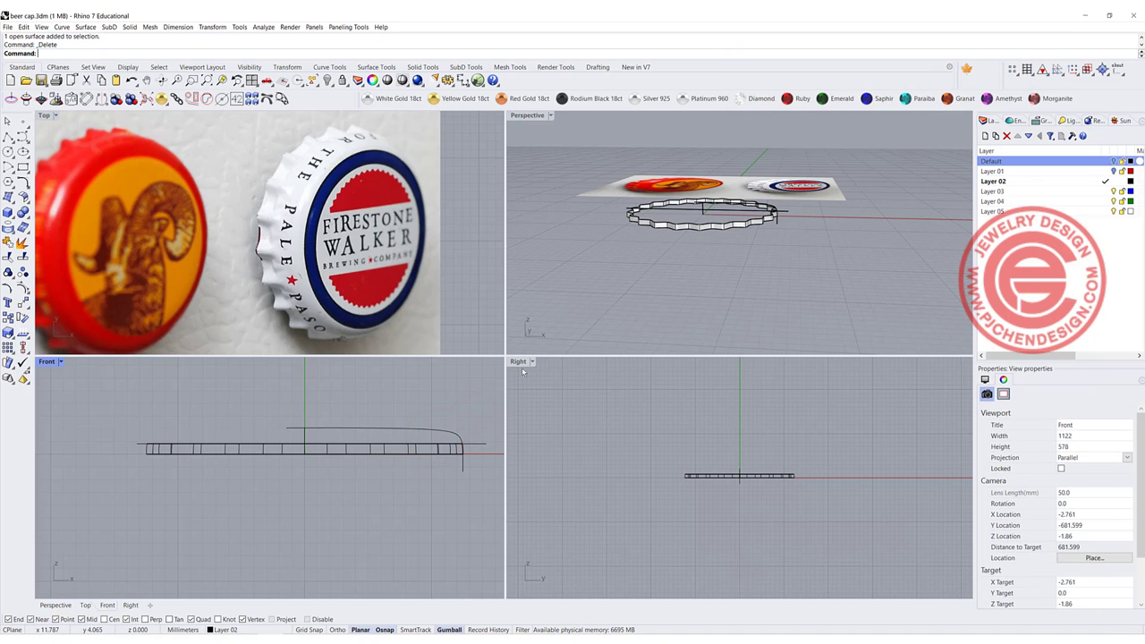
Split the profile curve at a point on its bend, just above the fluted band in the Front view
left_click(405, 421)
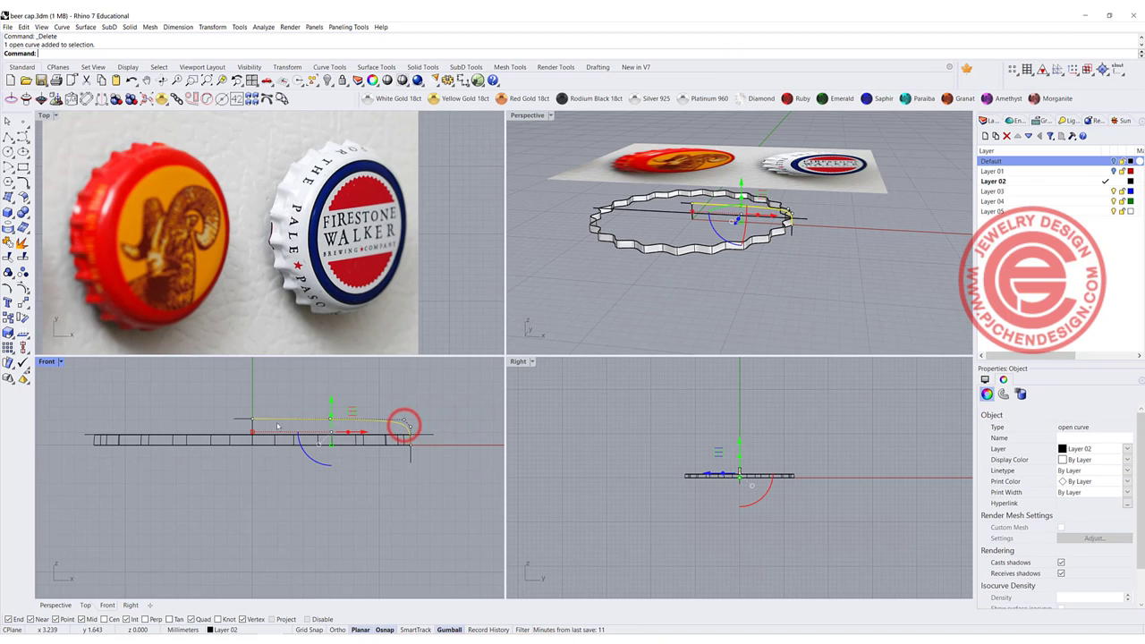
double_click(46, 365)
scroll(686, 347, "up", 2)
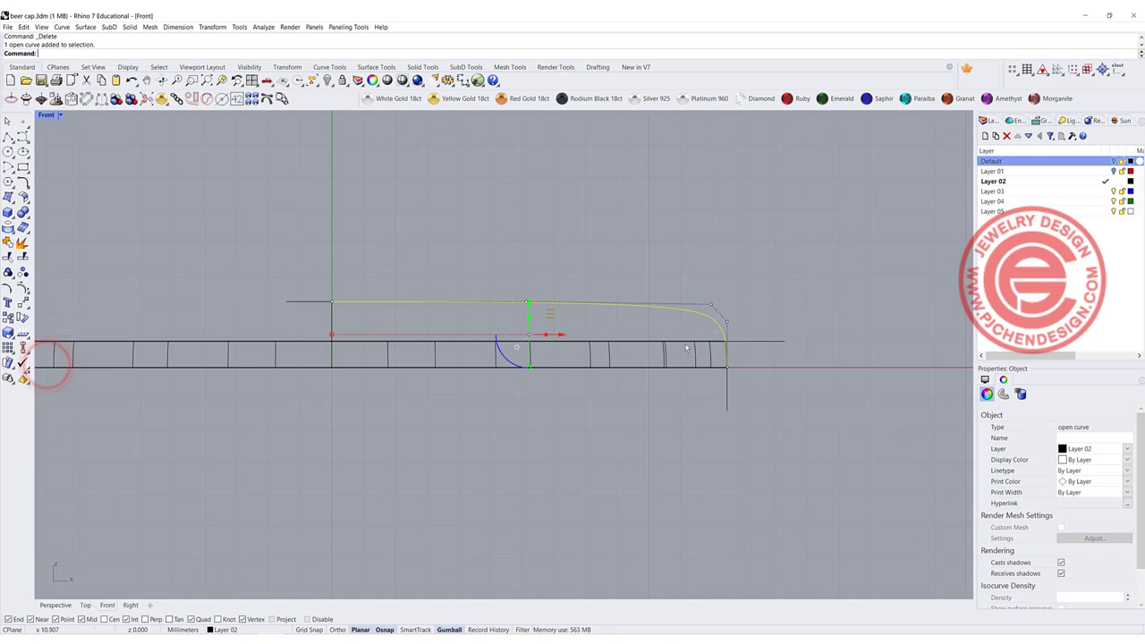
left_click(22, 242)
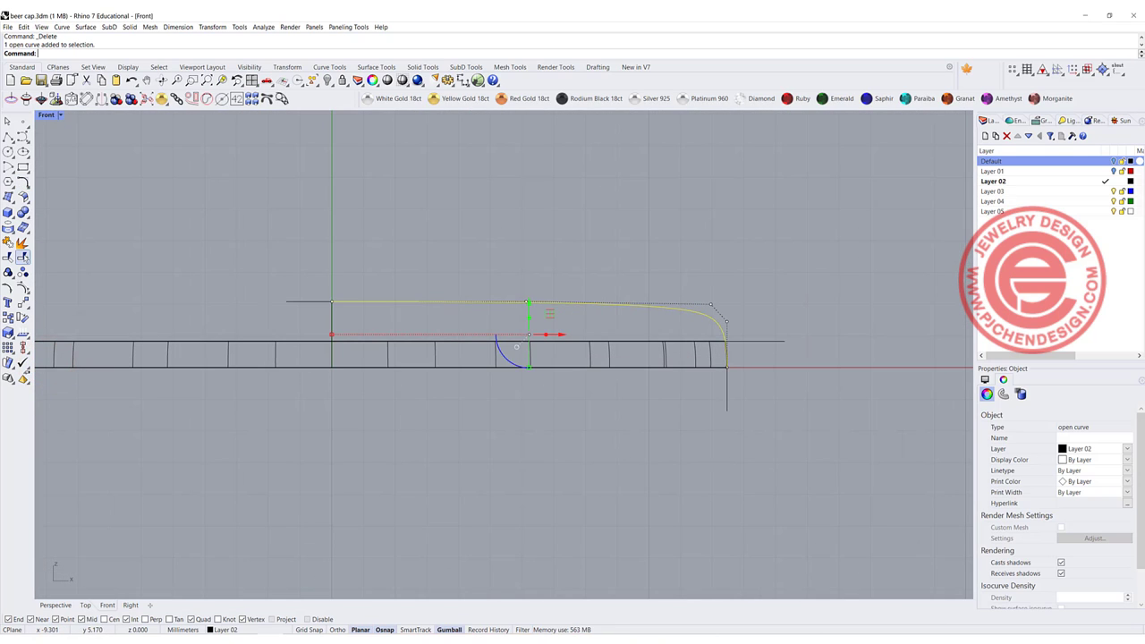
left_click(79, 53)
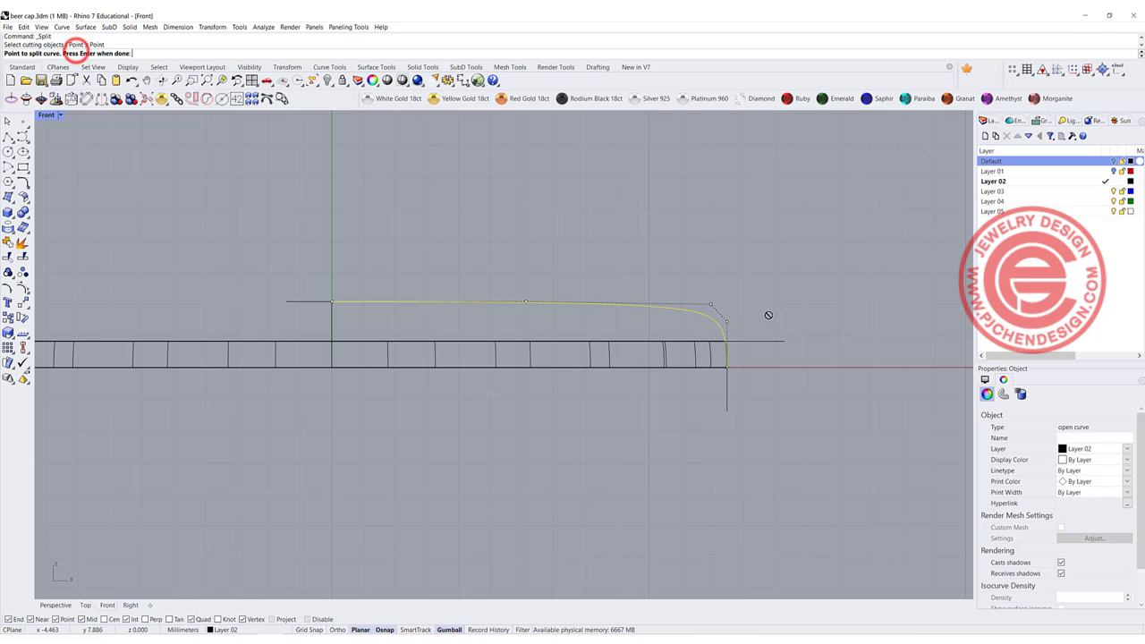
scroll(739, 340, "up", 3)
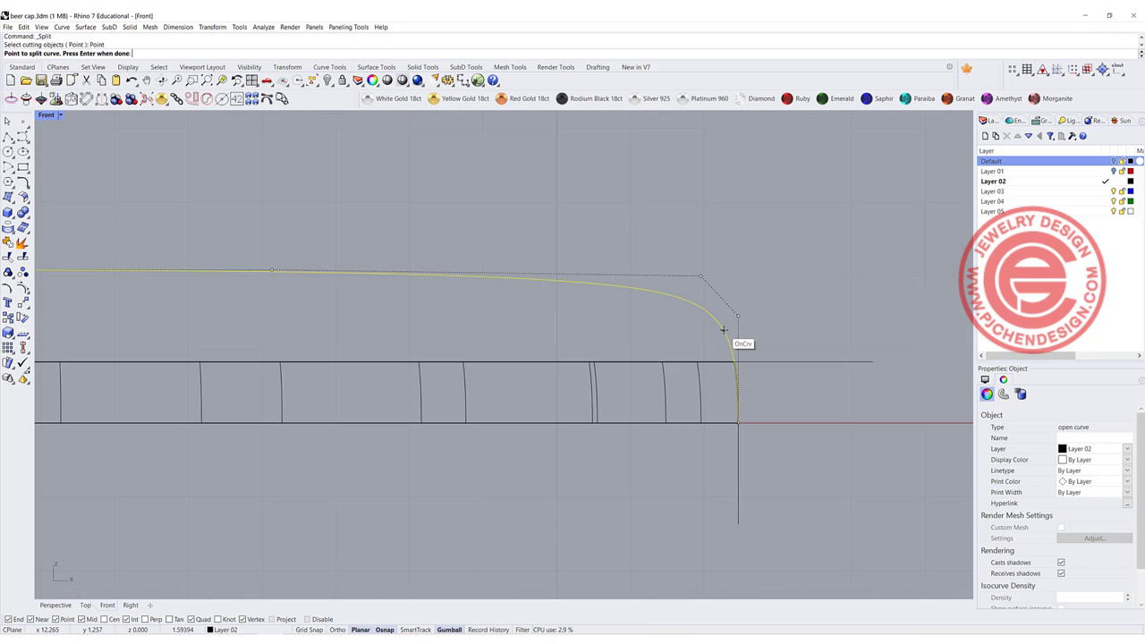
left_click(725, 335)
key("Return")
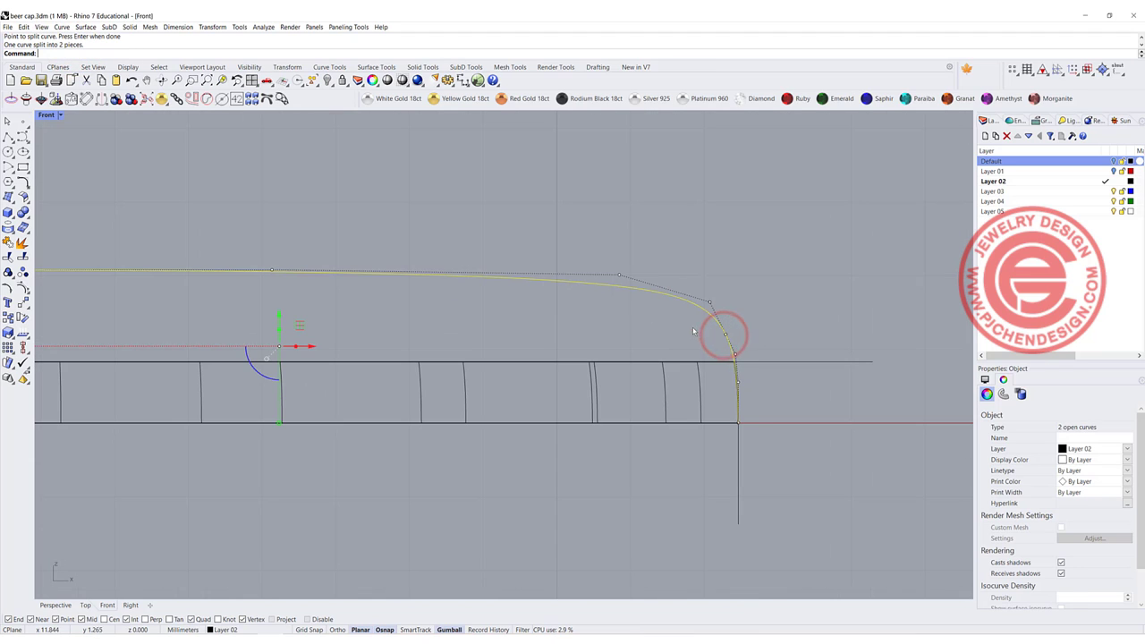
left_click(690, 322)
Revolve the upper piece of the profile curve 360 degrees around the vertical centre line to form the smooth cap top
left_click(704, 311)
scroll(703, 311, "down", 5)
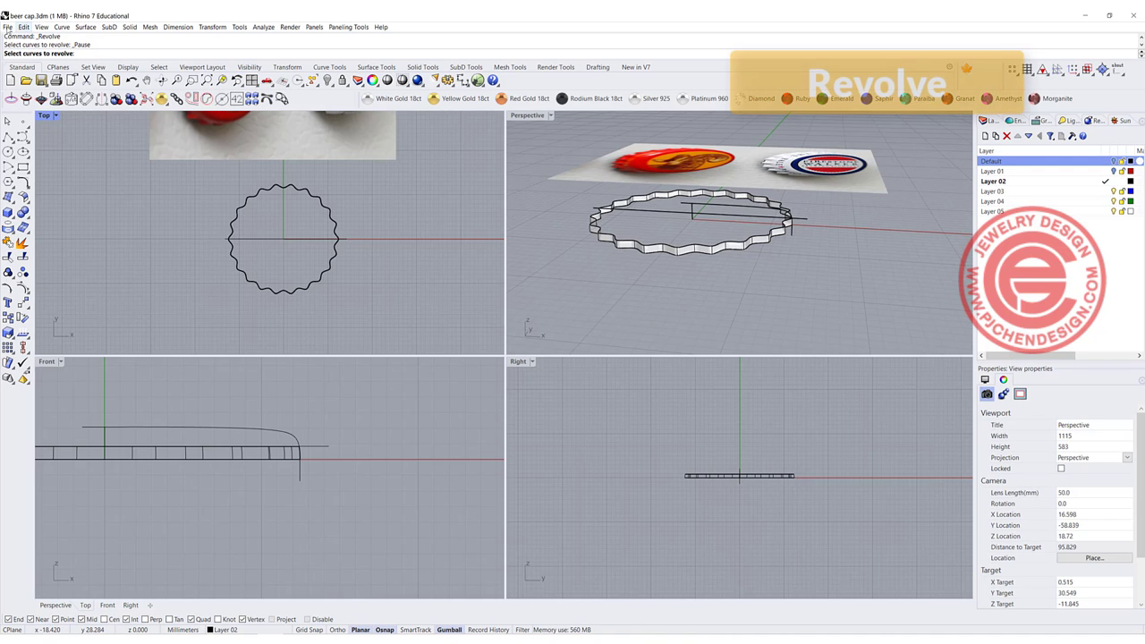
left_click(717, 206)
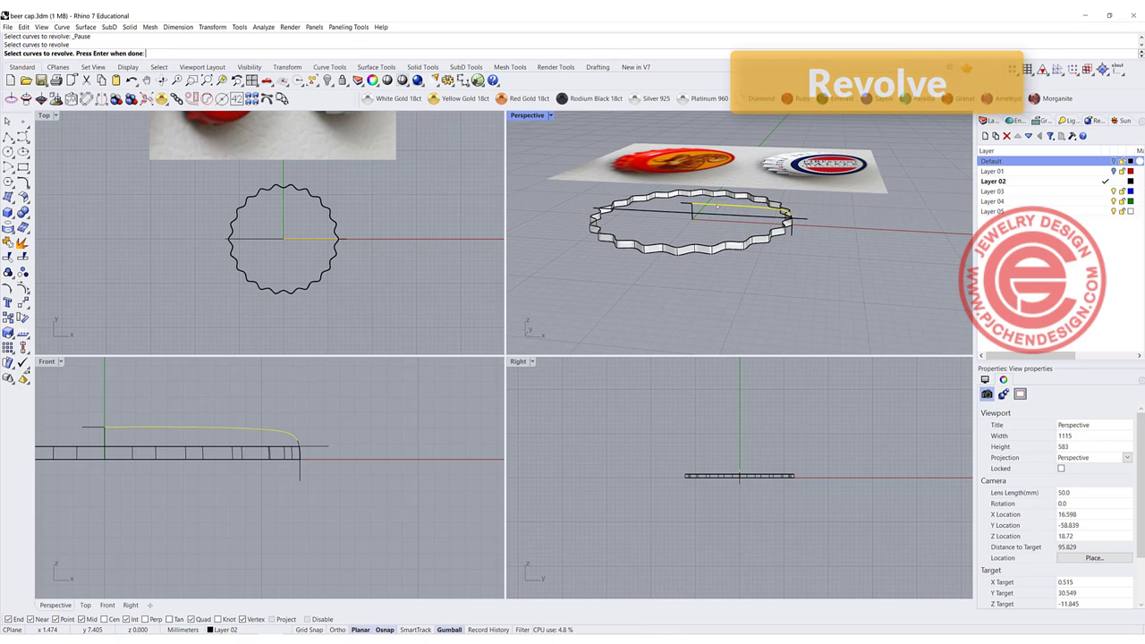
right_click(709, 212)
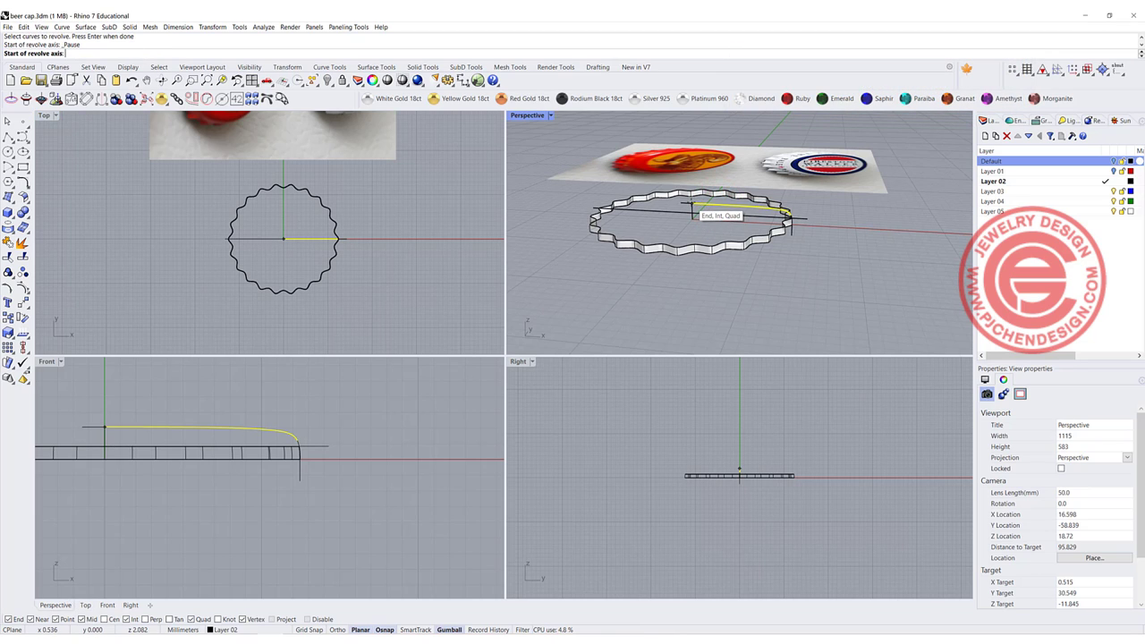
left_click(691, 203)
left_click(693, 218)
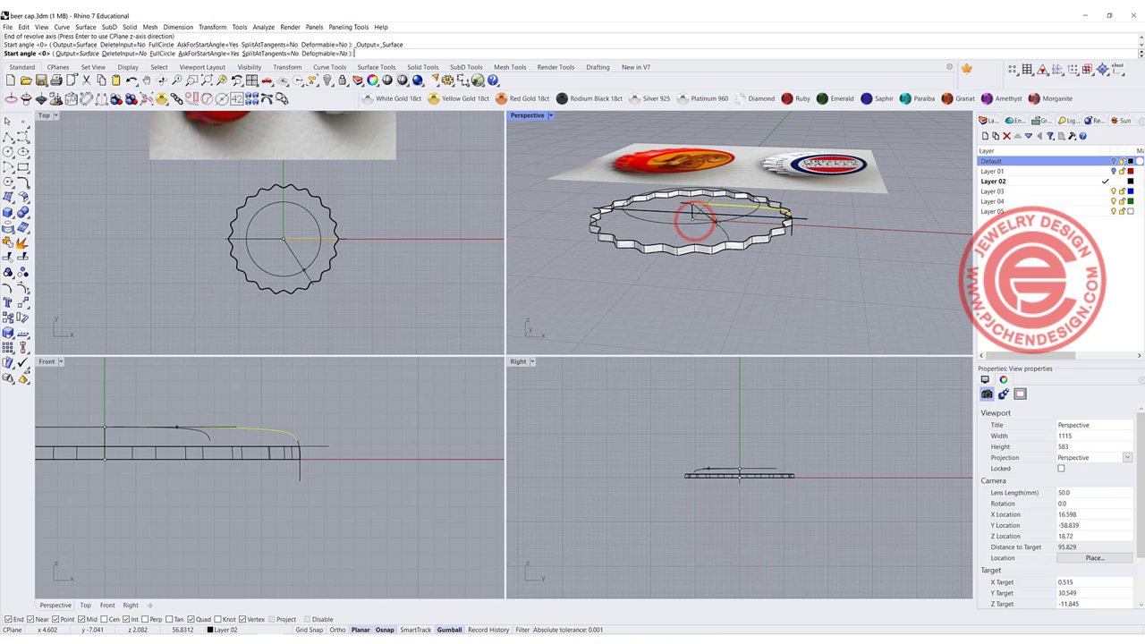
key("Return")
key("Return")
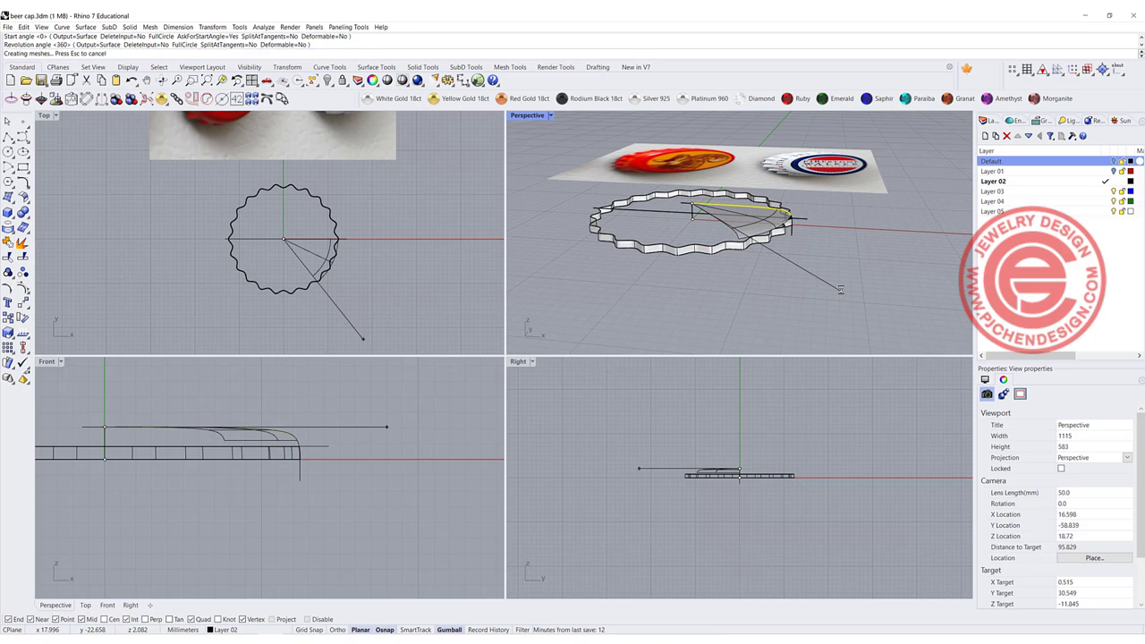
left_click(379, 309)
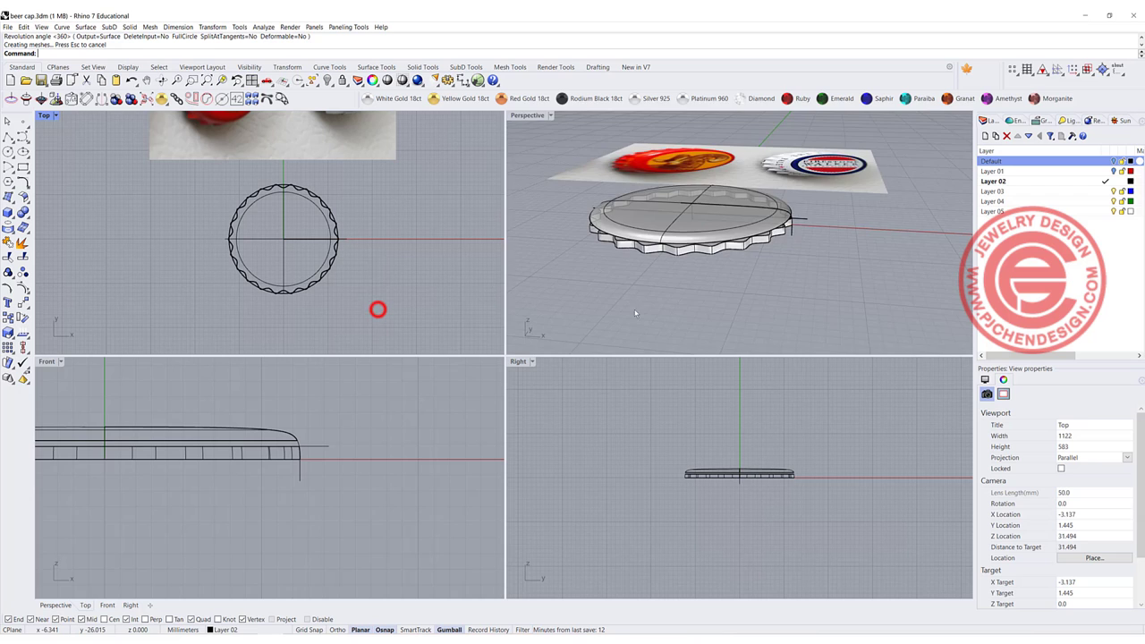
Scale the smooth cap top down slightly about its centre so its edge sits just inside the flutes
right_click_drag(636, 312, 671, 223)
scroll(451, 217, "up", 5)
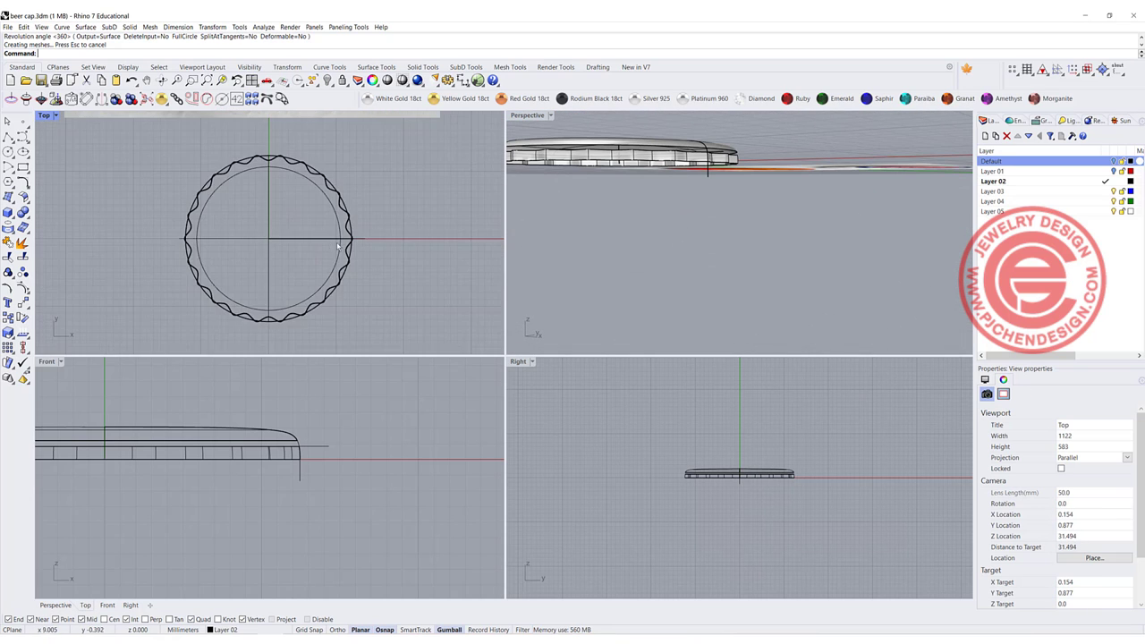
right_click_drag(593, 181, 613, 220)
scroll(567, 309, "up", 3)
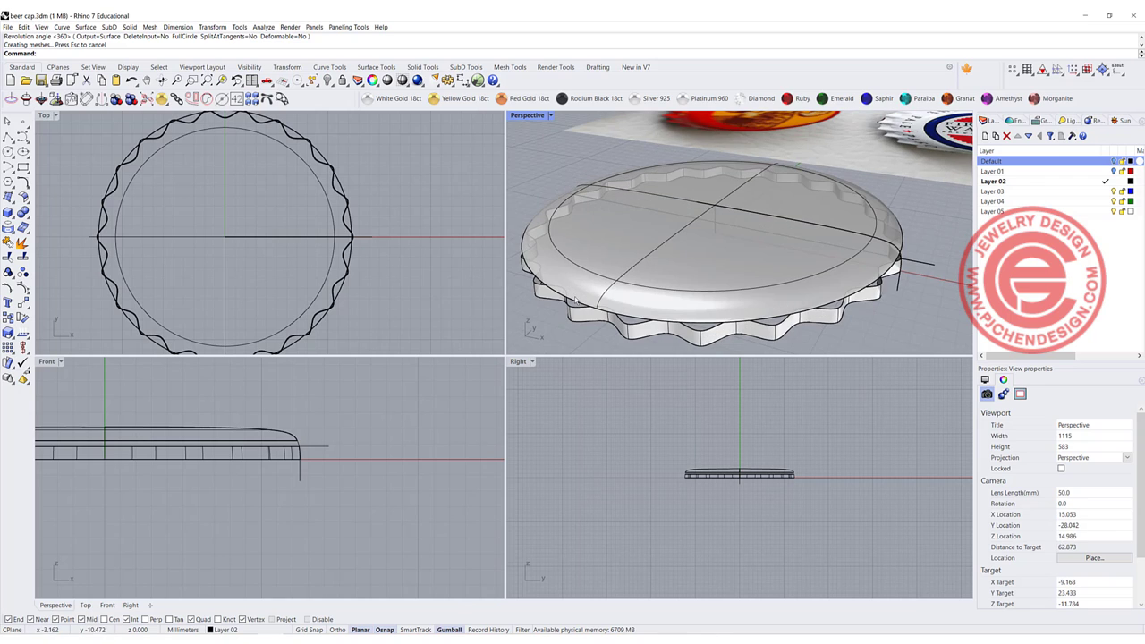
left_click(224, 168)
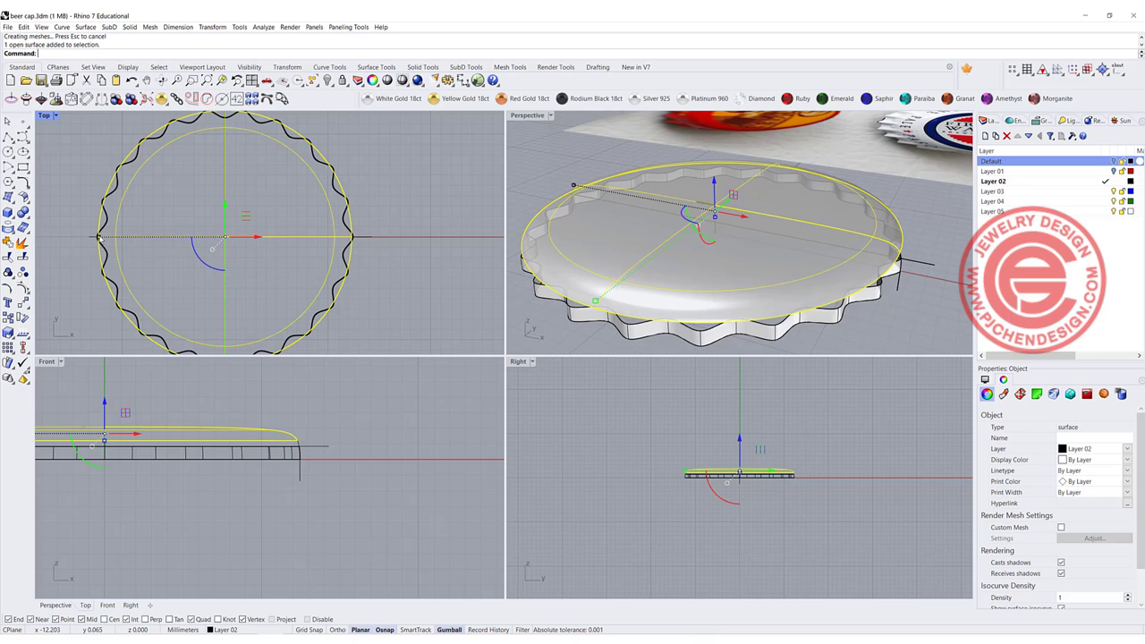
right_click_drag(772, 265, 756, 265)
left_click_drag(99, 237, 105, 237)
left_click(496, 315)
right_click_drag(747, 279, 703, 280)
right_click_drag(495, 315, 492, 313)
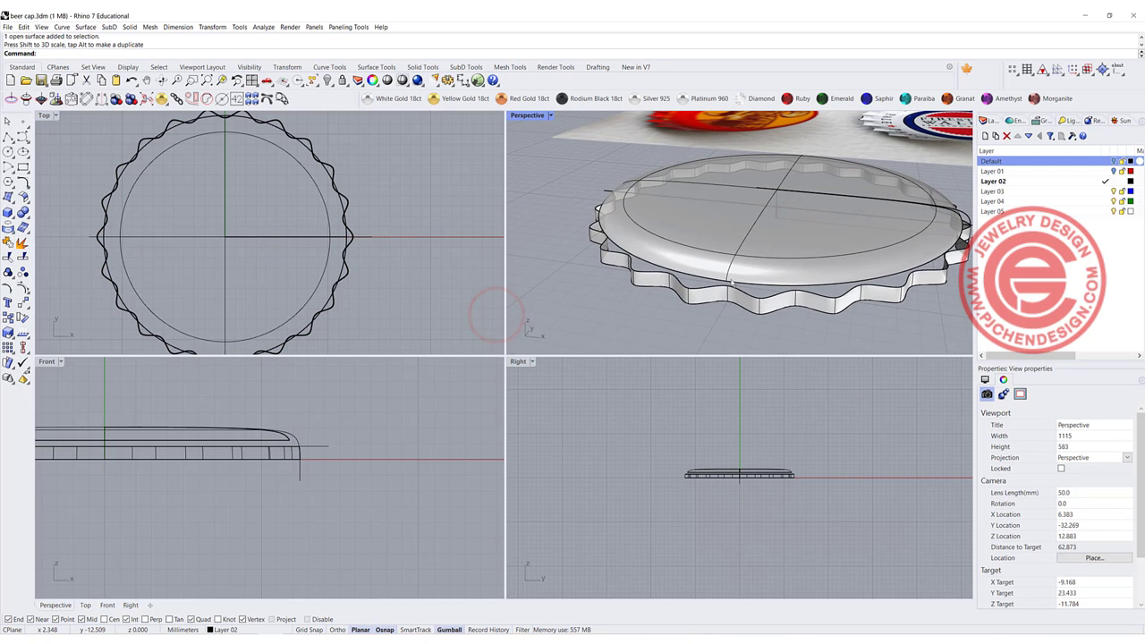
Start a Blend Surface with chained edges between the cap top's rim and the fluted band's upper edge in a maximized Perspective view
double_click(527, 116)
scroll(707, 274, "down", 4)
right_click_drag(659, 360, 517, 339, "shift")
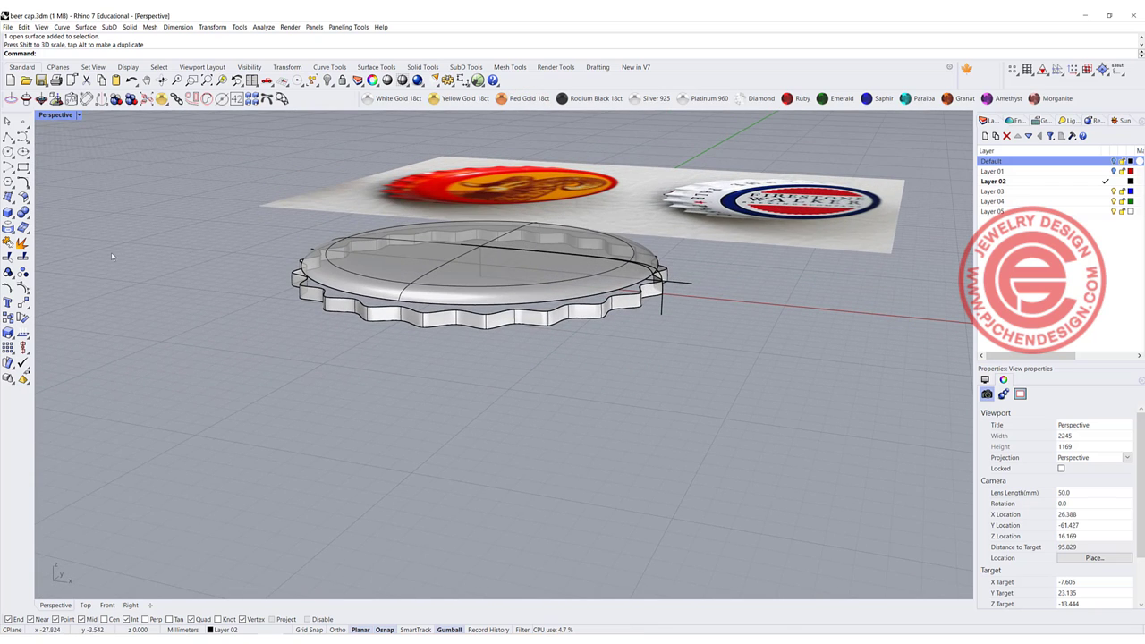
left_click(22, 198)
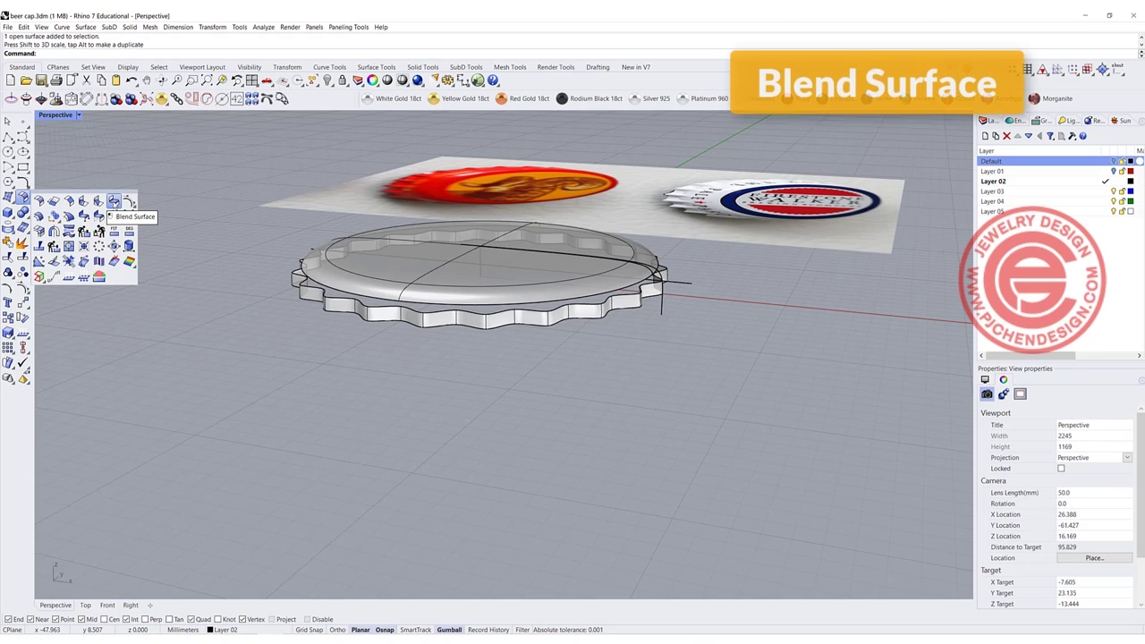
left_click(113, 201)
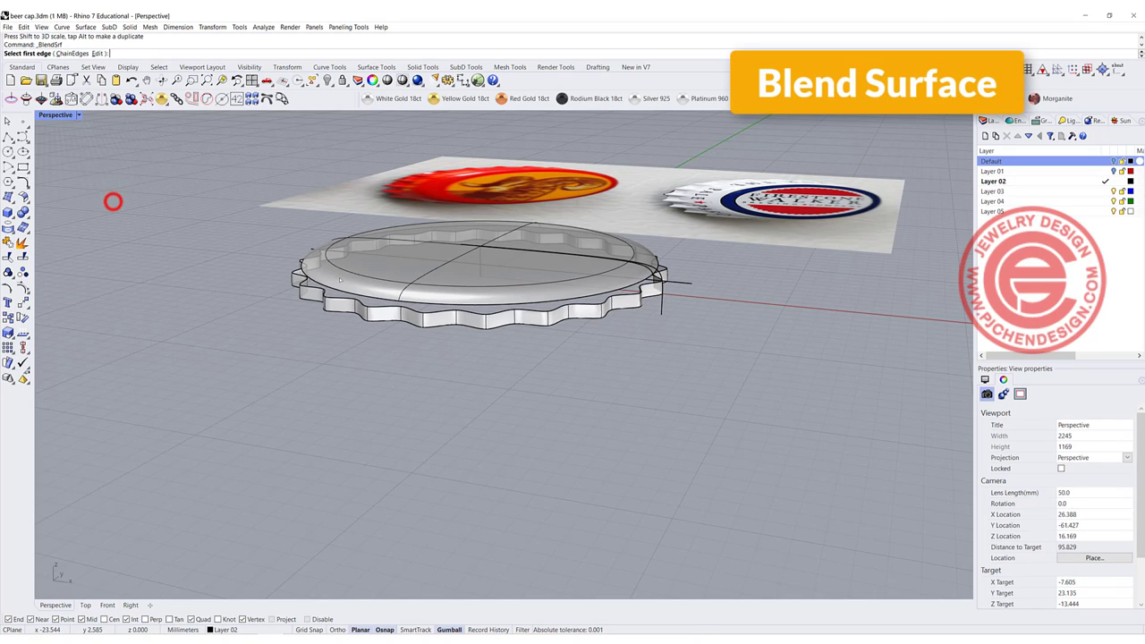
left_click(75, 53)
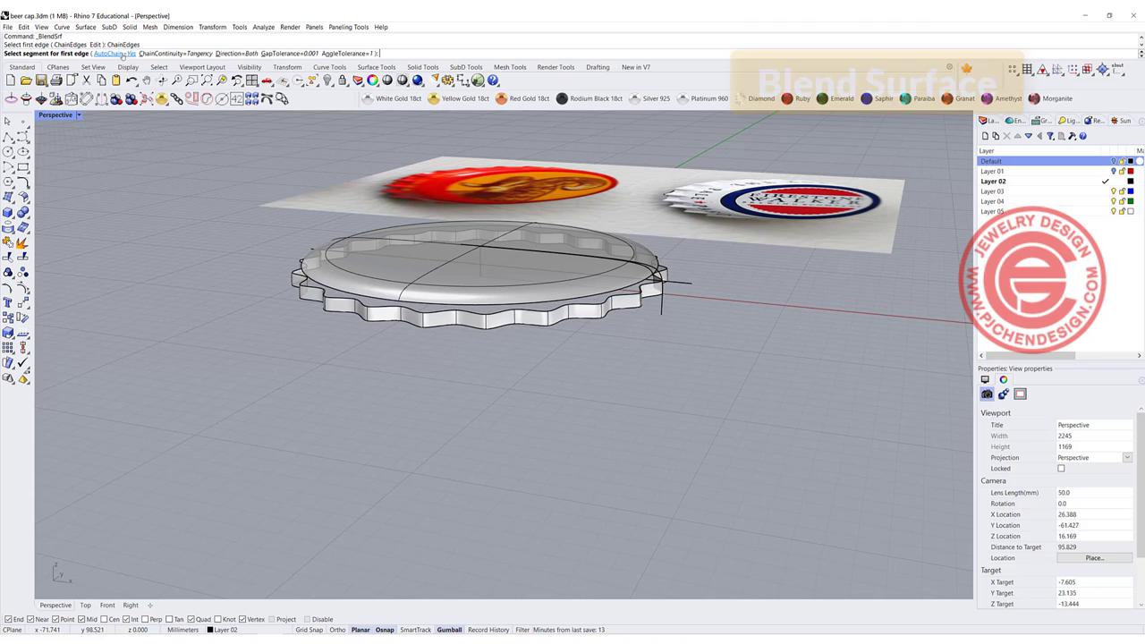
left_click(489, 308)
left_click(493, 314)
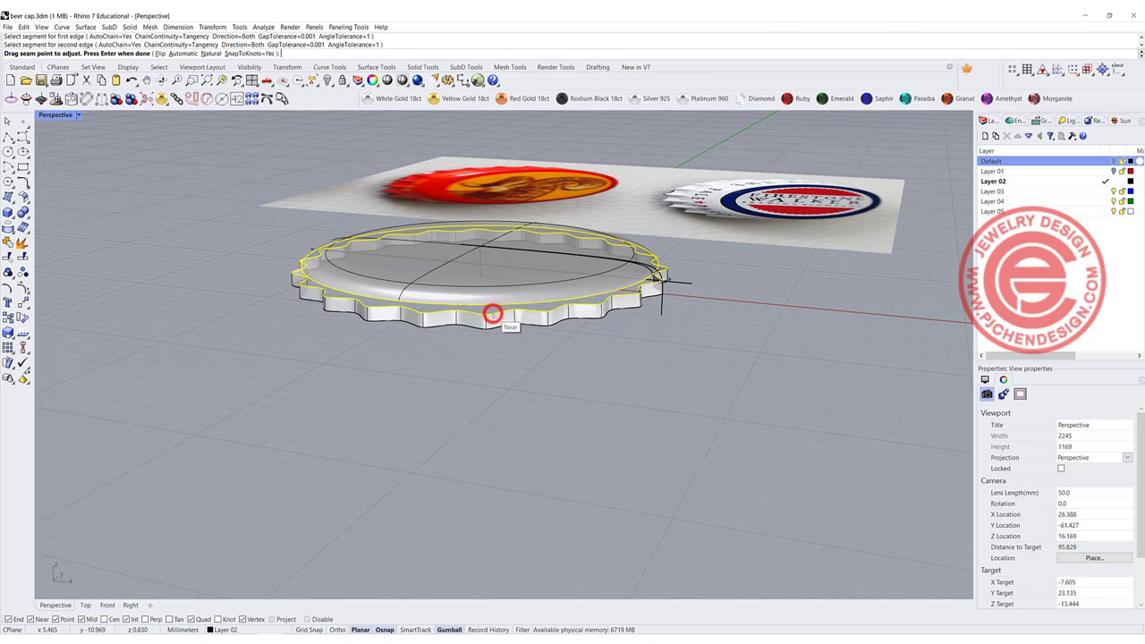
key("Return")
scroll(537, 376, "up", 6)
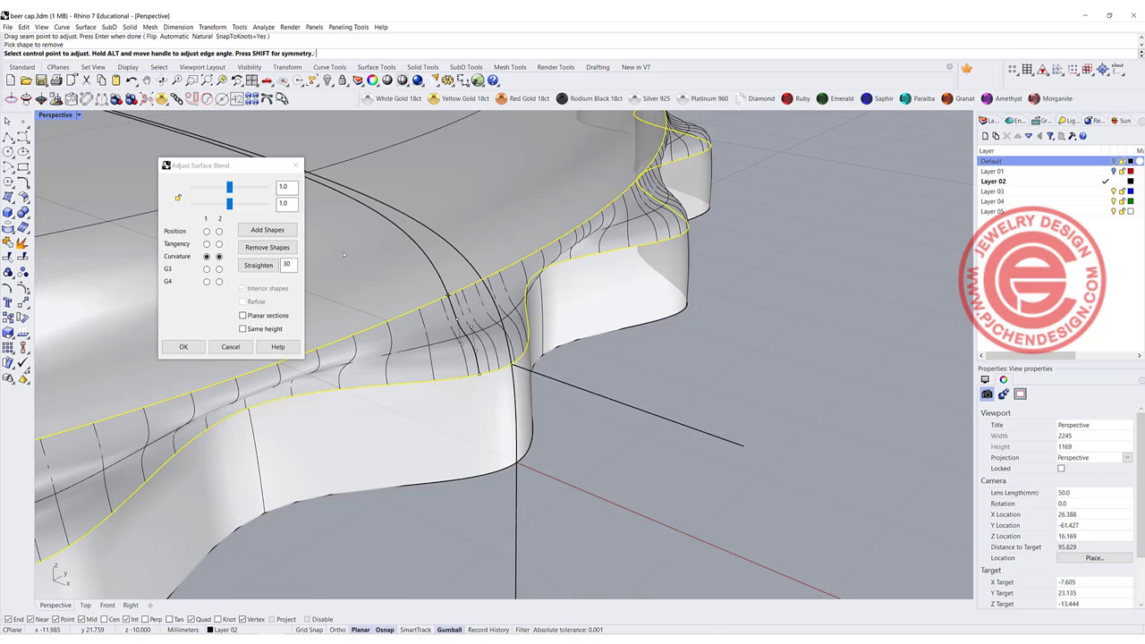
Link the two blend bulge values, set both to 0.33, and use Tangency continuity on both edges
left_click(178, 198)
left_click_drag(229, 203, 203, 208)
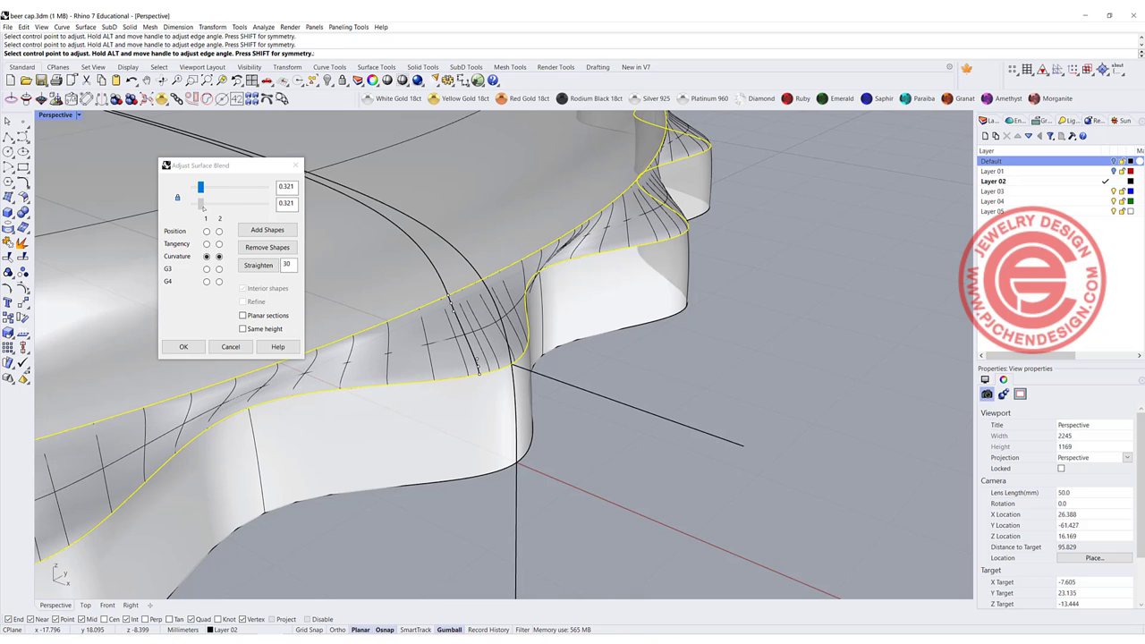
left_click(206, 243)
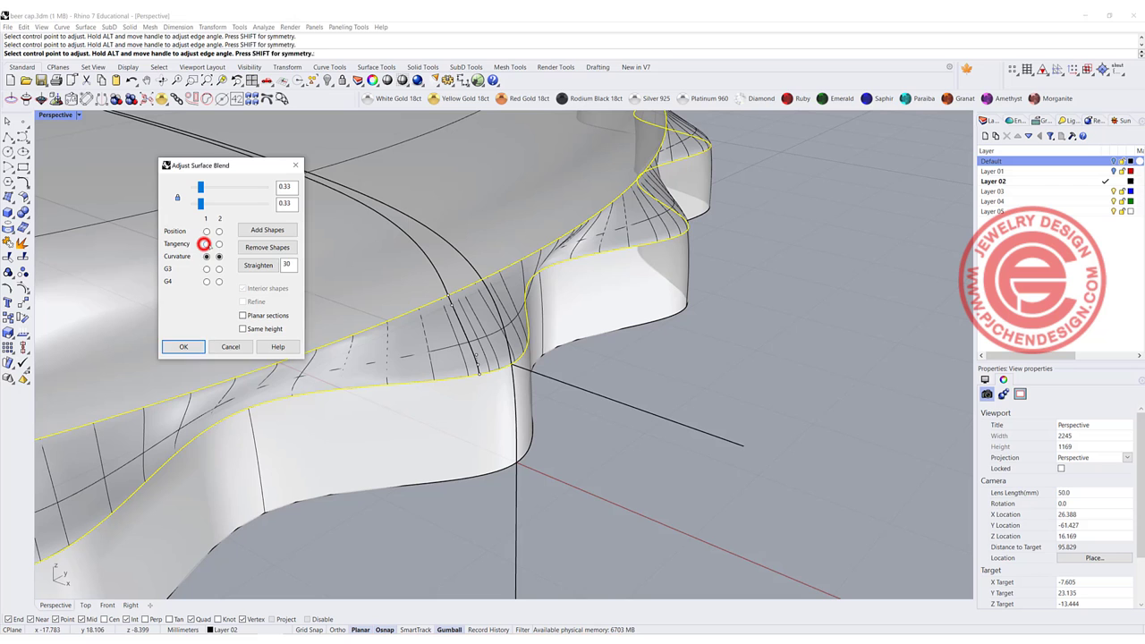
left_click(219, 243)
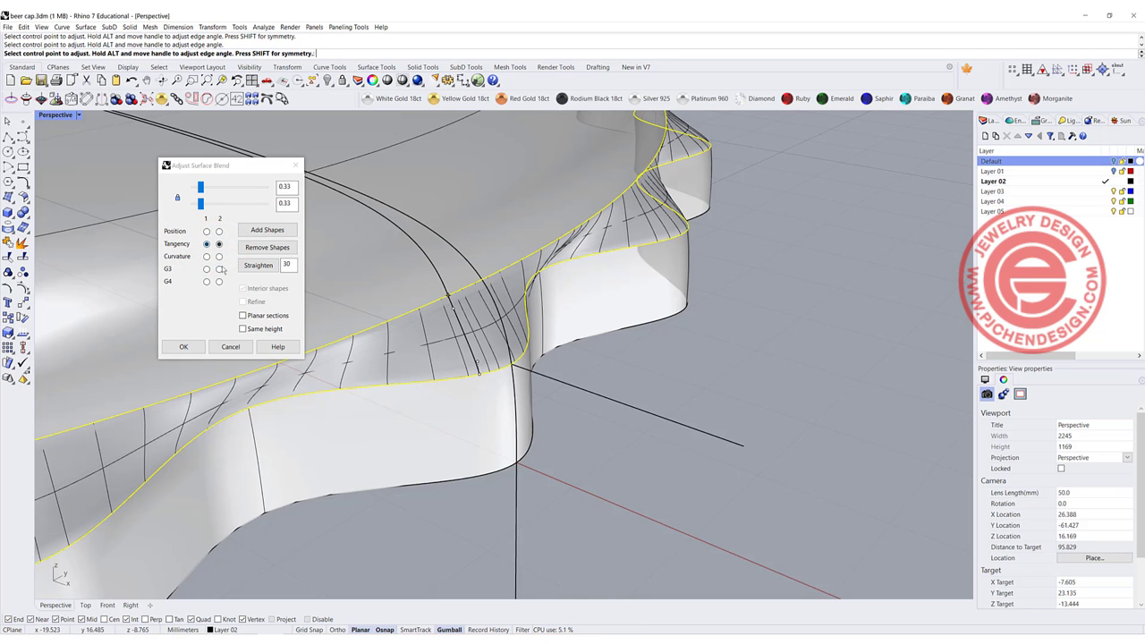
scroll(454, 283, "down", 8)
right_click_drag(529, 325, 721, 424)
scroll(510, 336, "down", 4)
scroll(526, 386, "up", 5)
scroll(582, 387, "down", 5)
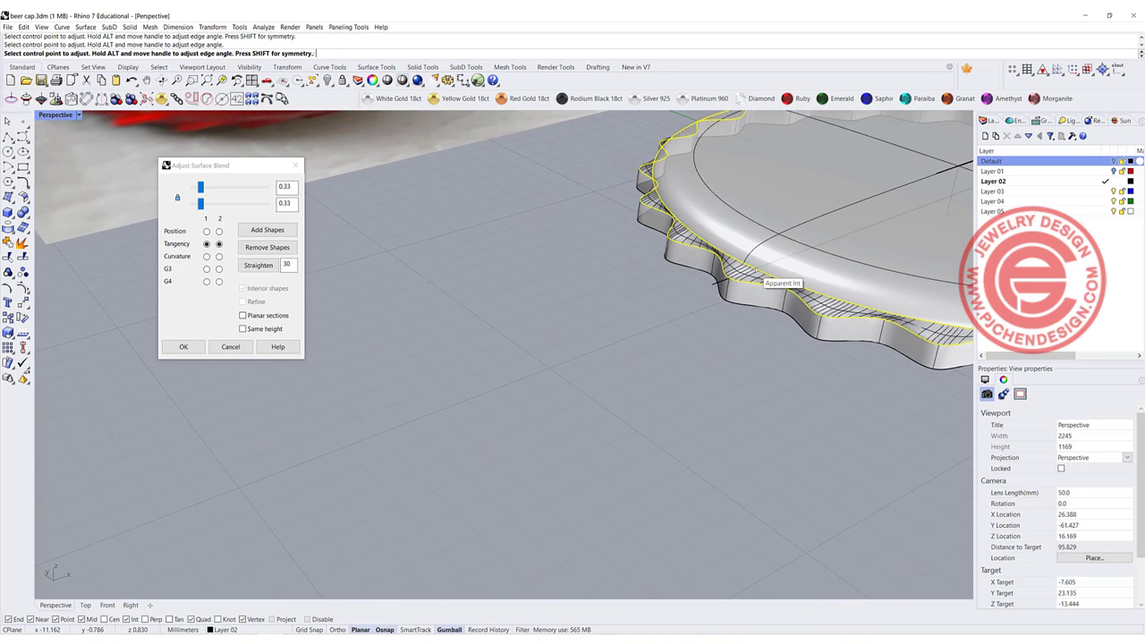
Add a shape section across the blend where the cap top's cross curve meets its rim, and accept the blend
left_click(266, 229)
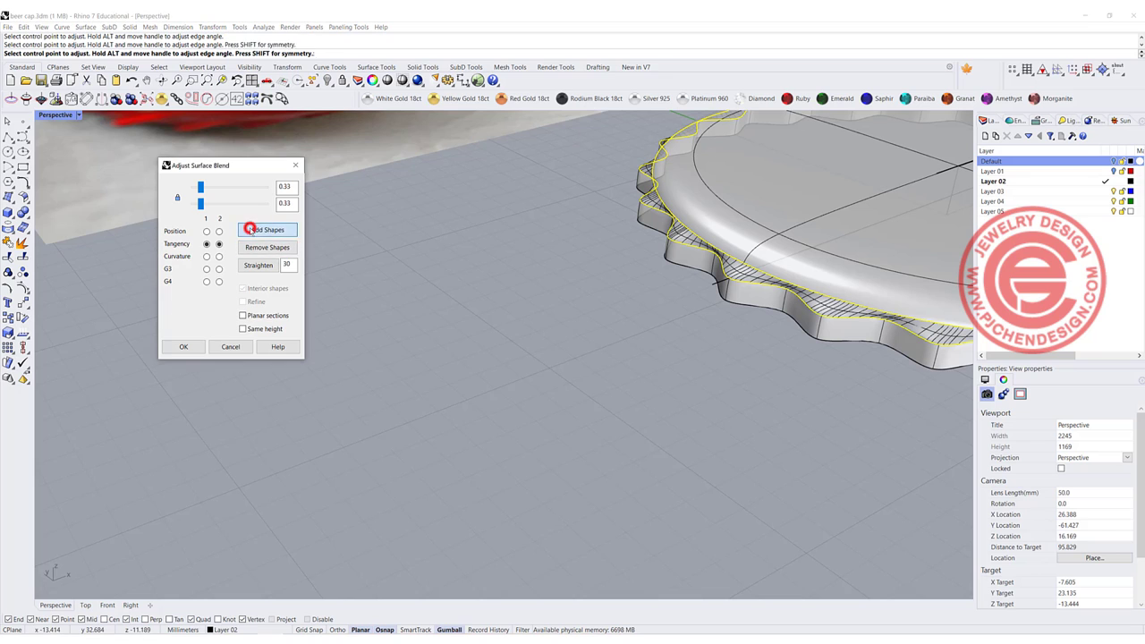
left_click(742, 265)
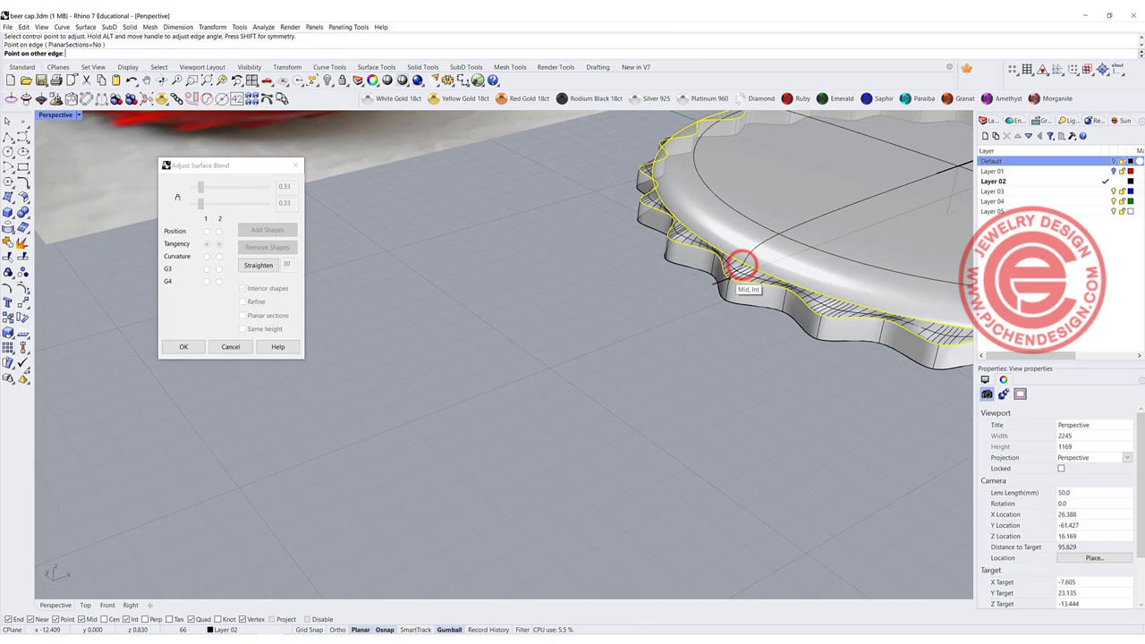
left_click(739, 268)
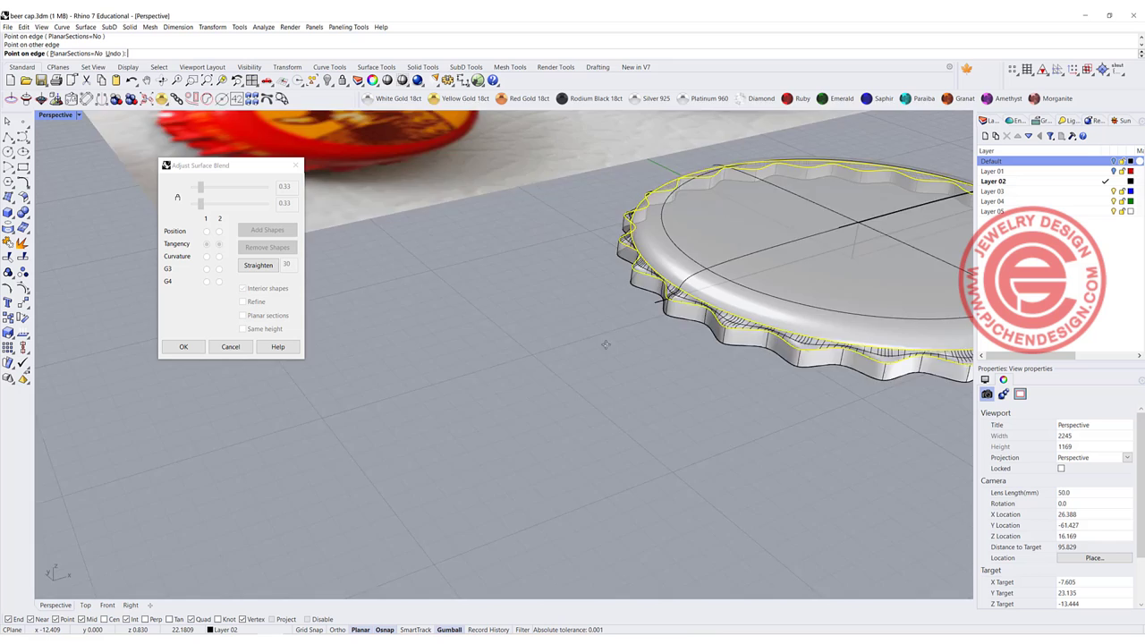
right_click_drag(605, 344, 536, 349)
key("Return")
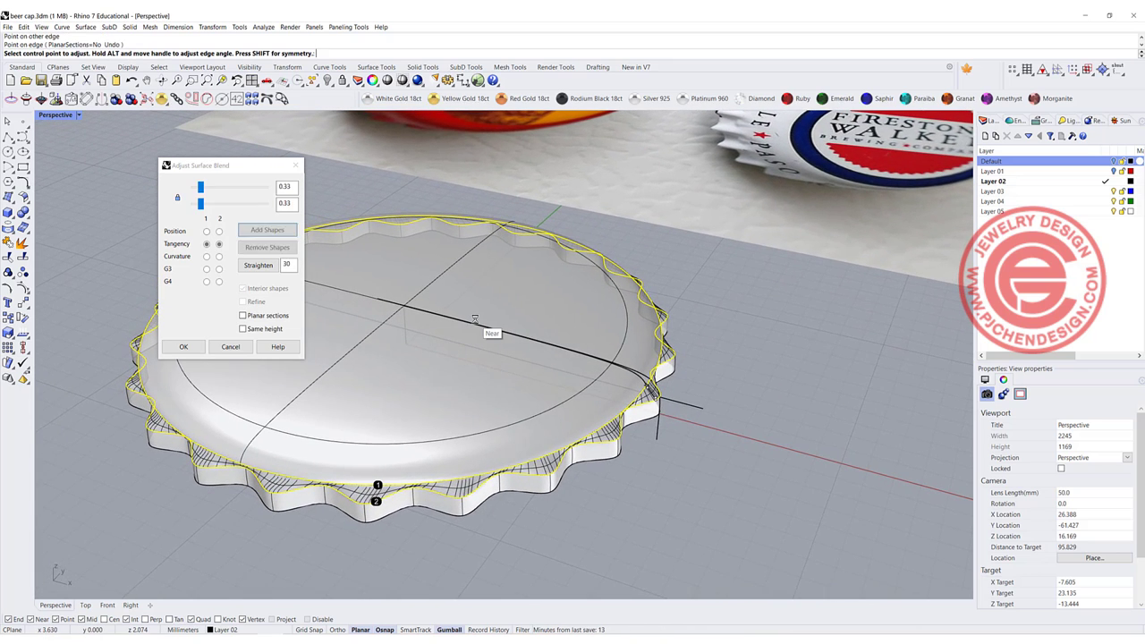
left_click(183, 347)
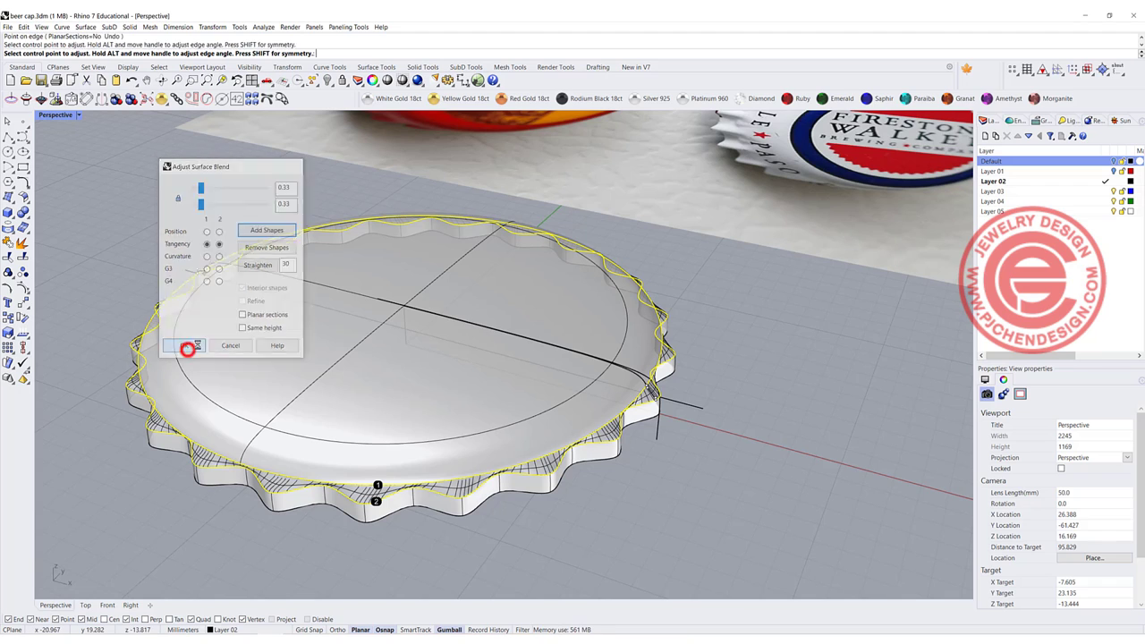
Join the cap top, blend surface and fluted band into one polysurface
left_click_drag(724, 343, 615, 544)
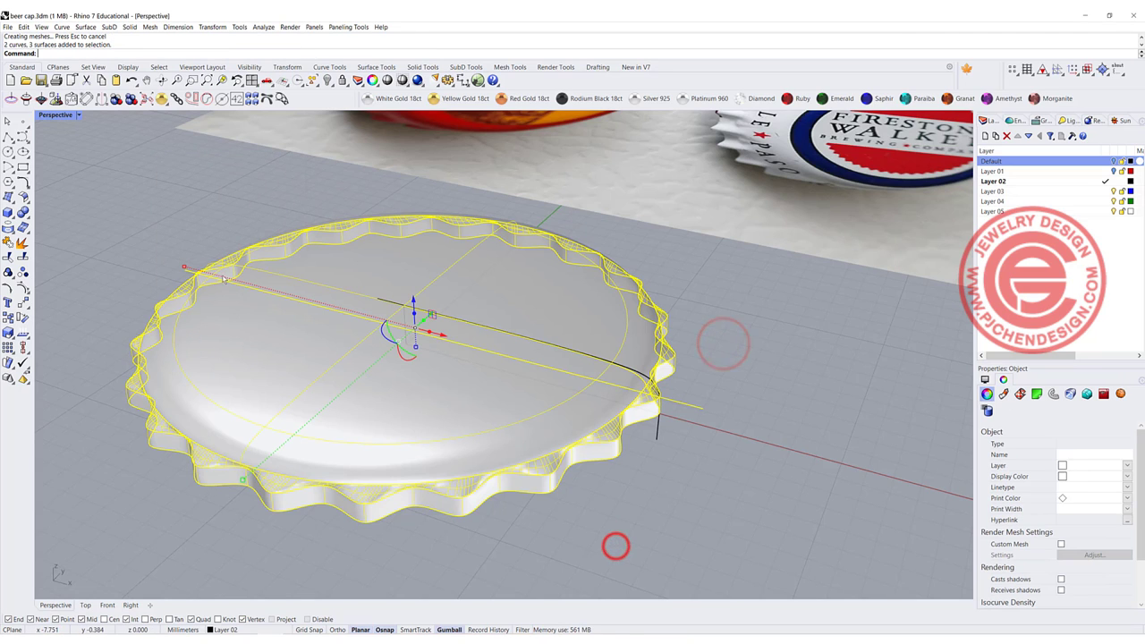
left_click(8, 243)
left_click(9, 244)
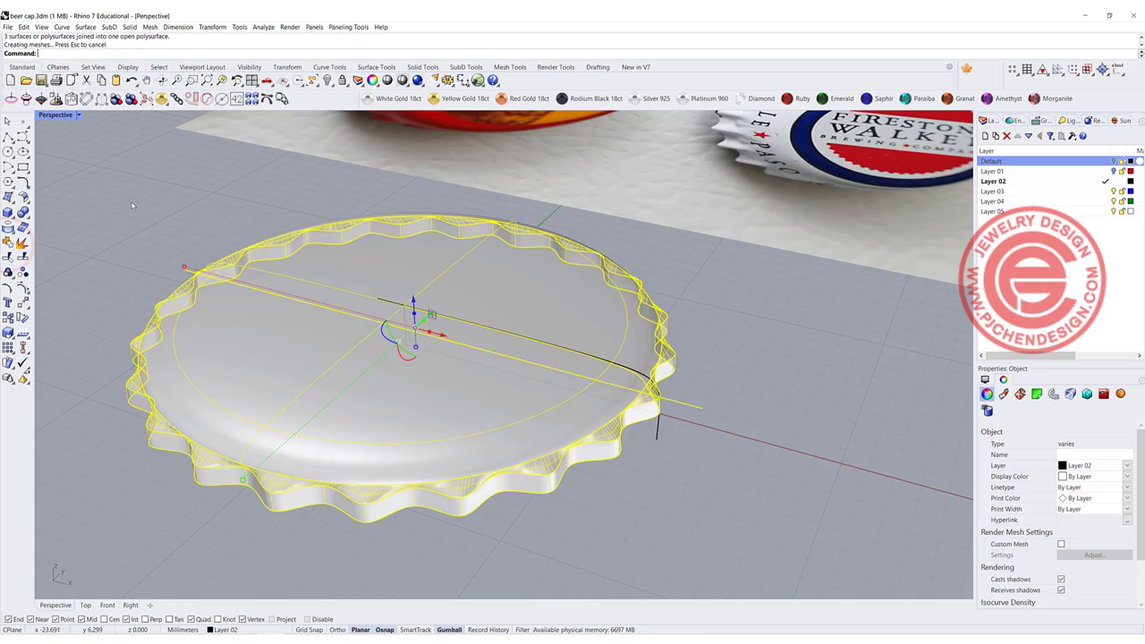
left_click(136, 203)
Switch the Perspective view to Rendered display mode and inspect the blended flutes up close
left_click(79, 116)
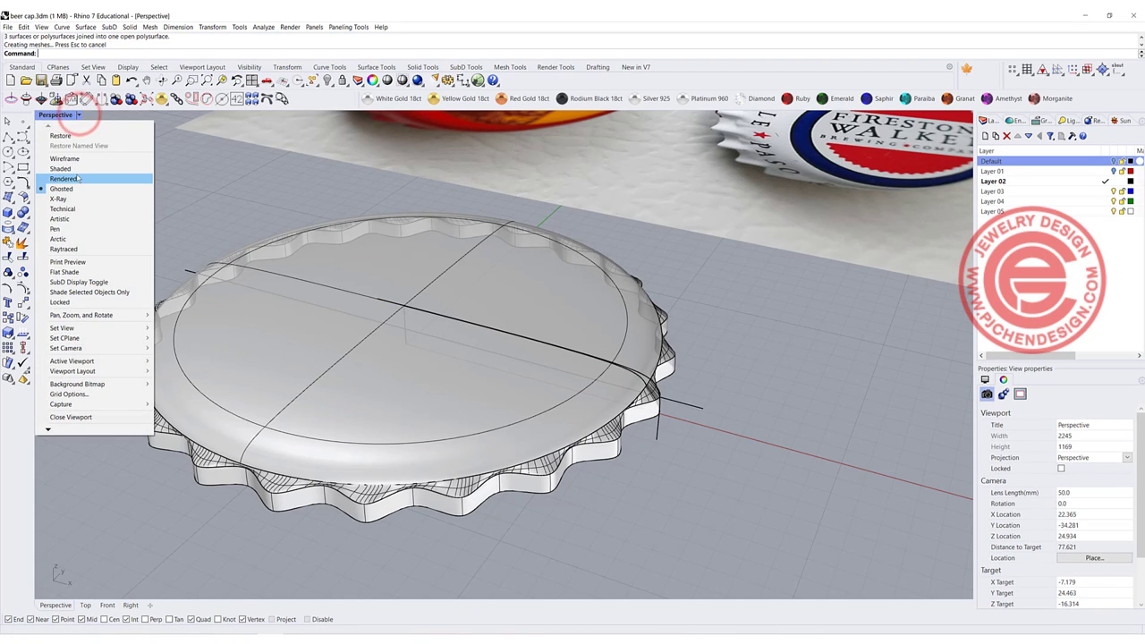
left_click(76, 175)
scroll(314, 243, "up", 2)
right_click_drag(344, 247, 382, 268)
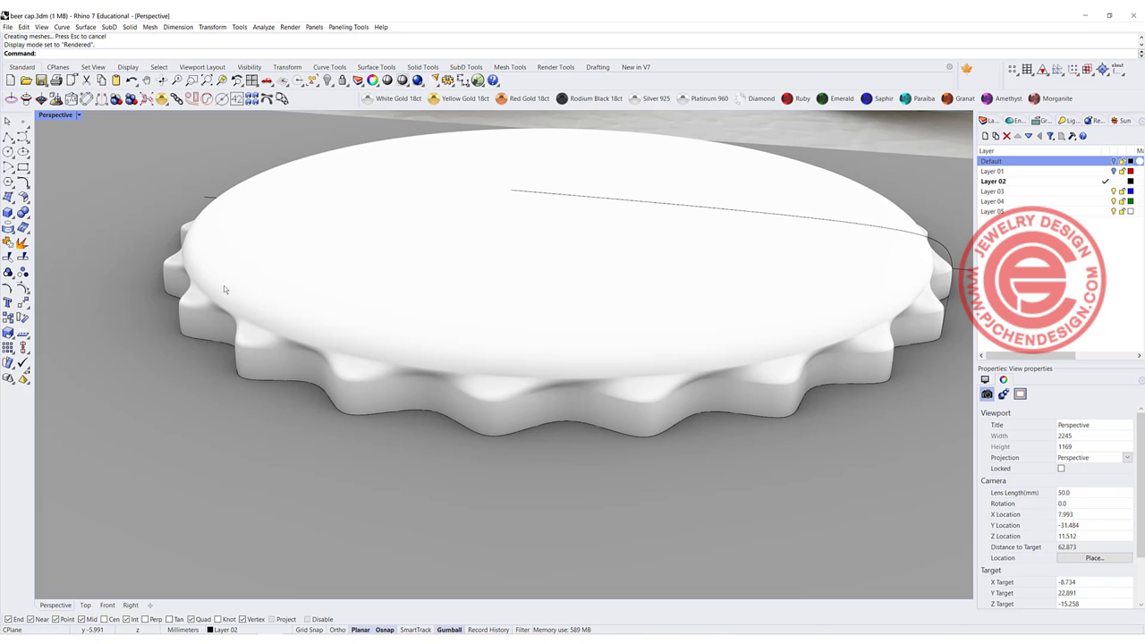
Undo the join and the blend surface between the cap top and the fluted band
left_click(297, 256)
key("ctrl+z")
left_click(121, 209)
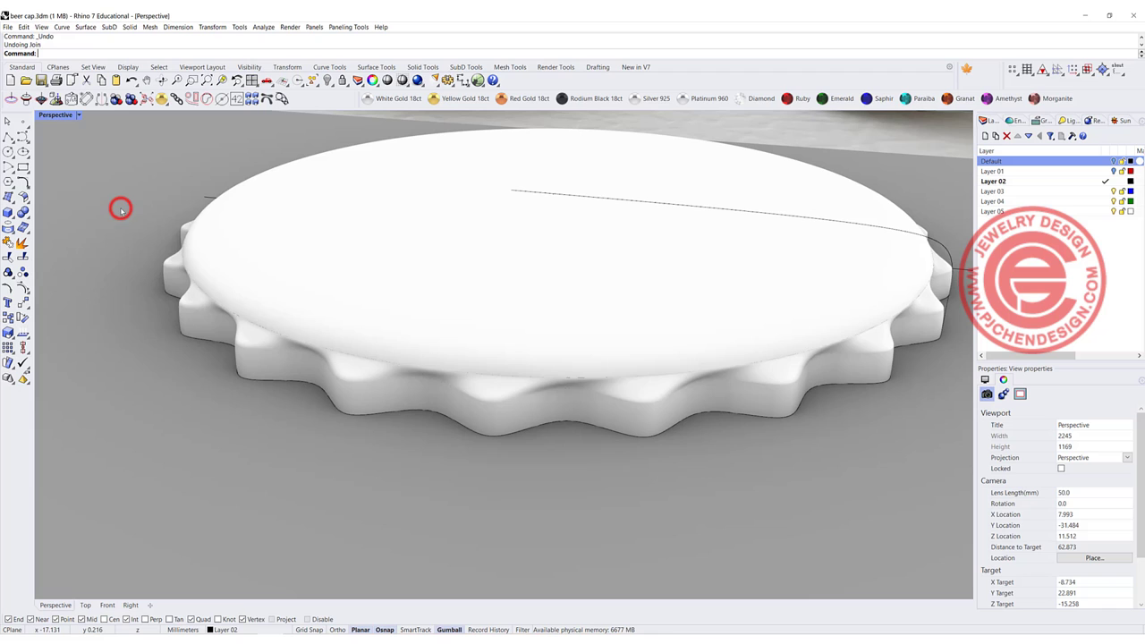
key("ctrl+z")
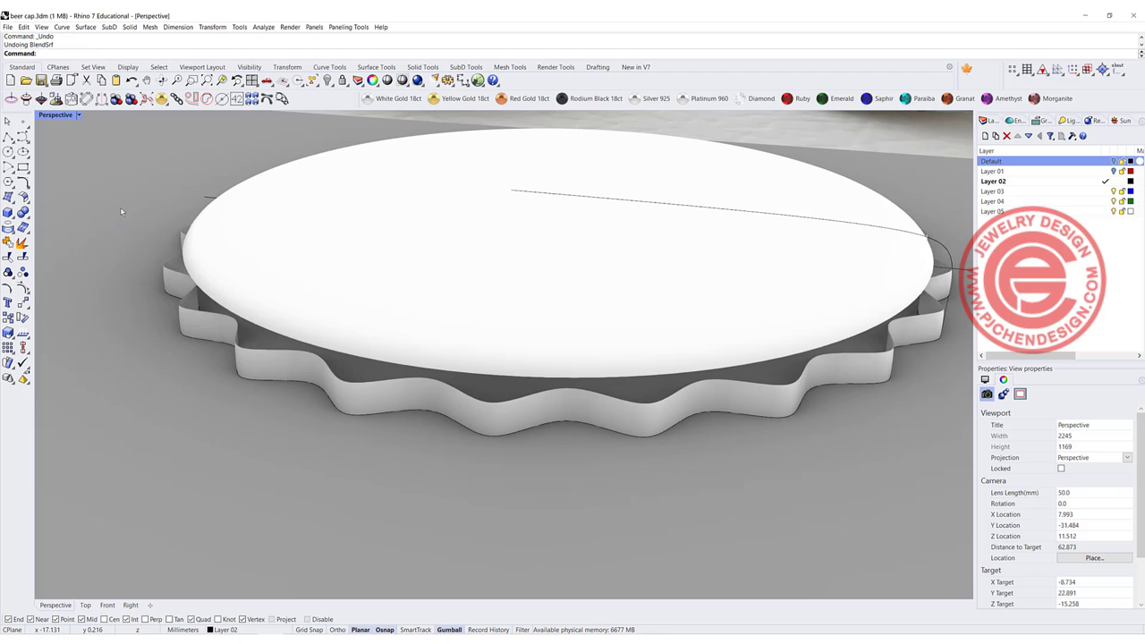
Scale the smooth cap top up about its centre in the Top view until its rim meets the outer points of the flutes
left_click(434, 289)
double_click(53, 115)
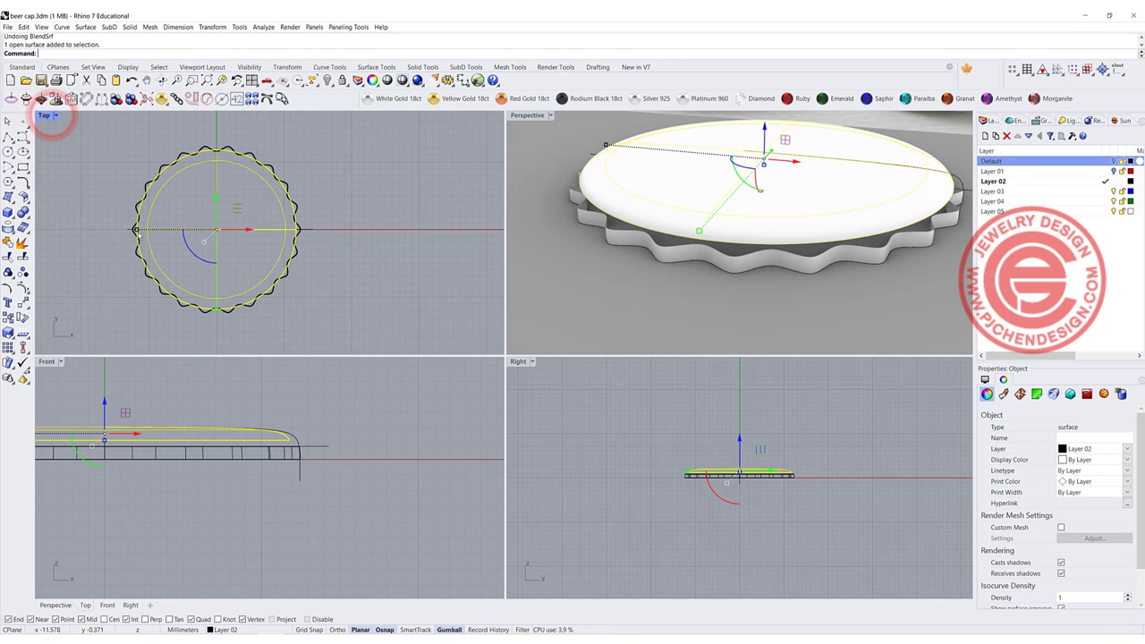
left_click_drag(135, 228, 130, 228)
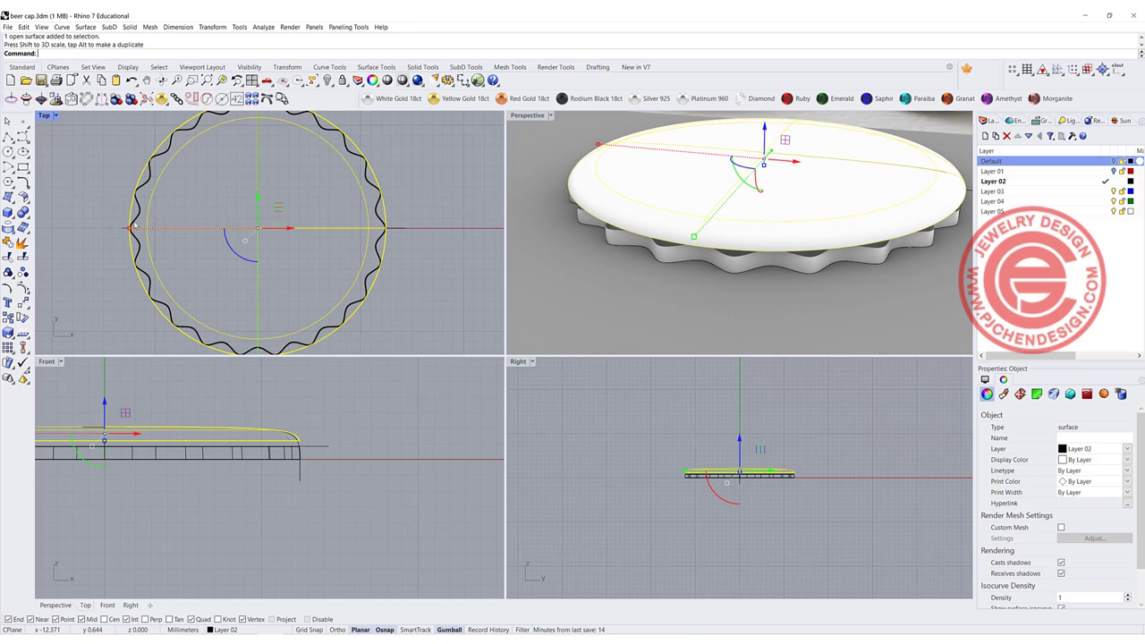
left_click(421, 288)
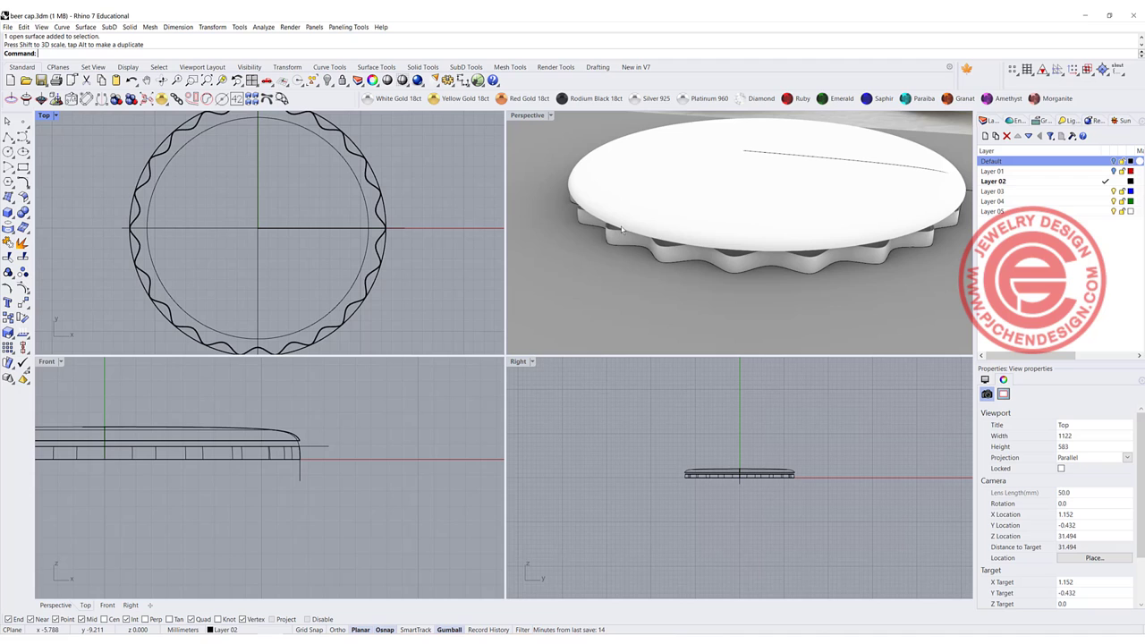
Start a new Blend Surface with chained edges between the enlarged cap top's rim and the fluted band's upper edge
left_click(130, 27)
mouse_move(86, 27)
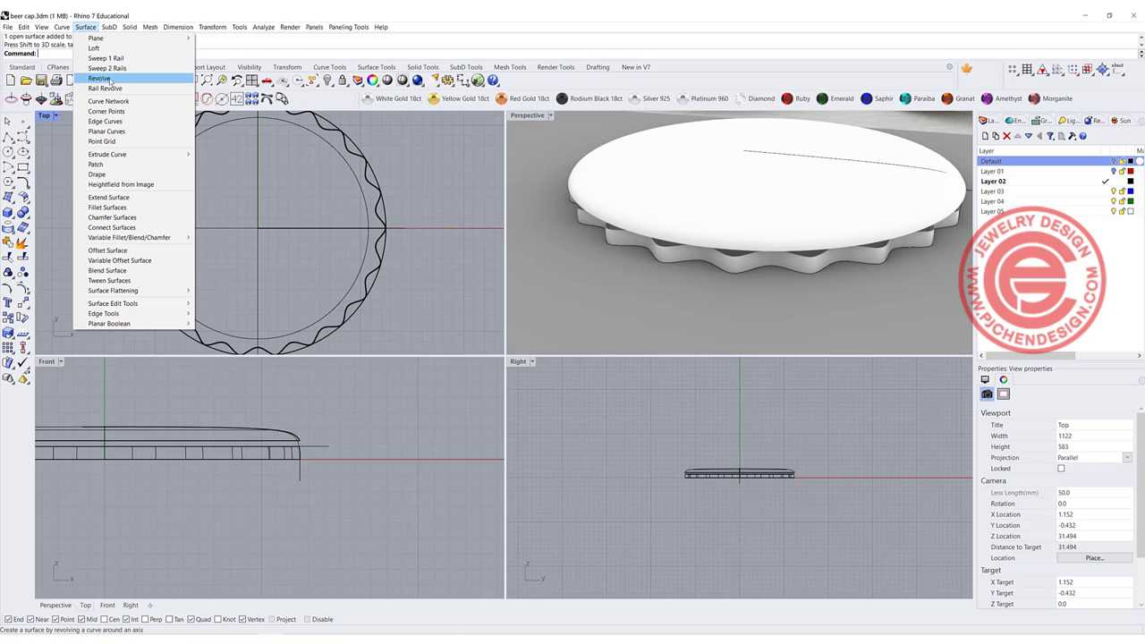
left_click(25, 195)
left_click(25, 199)
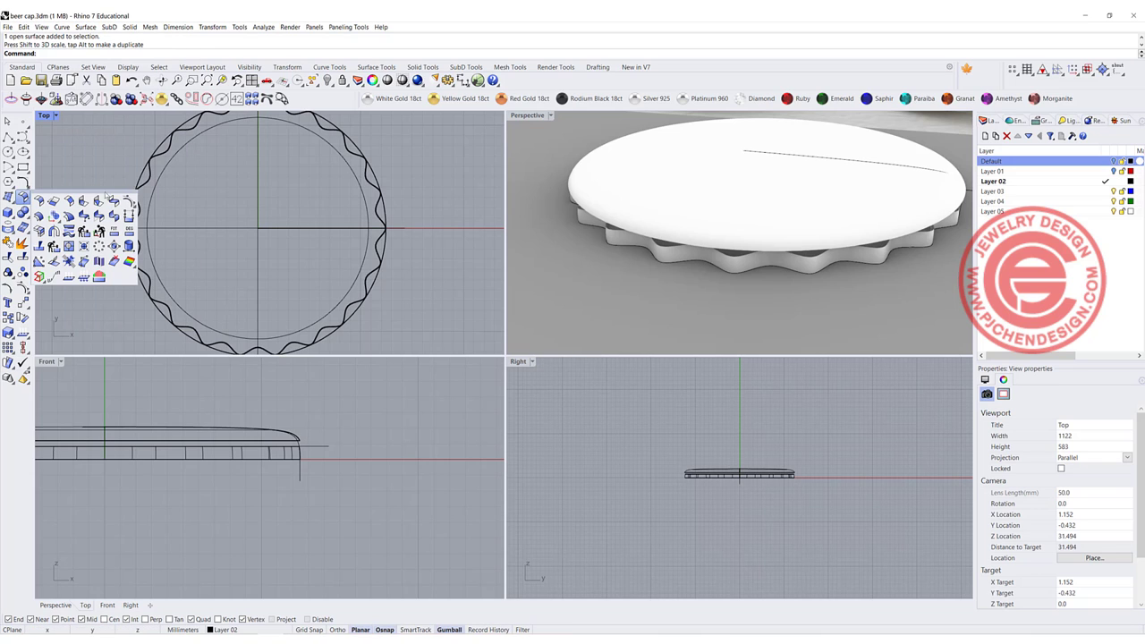
left_click(114, 201)
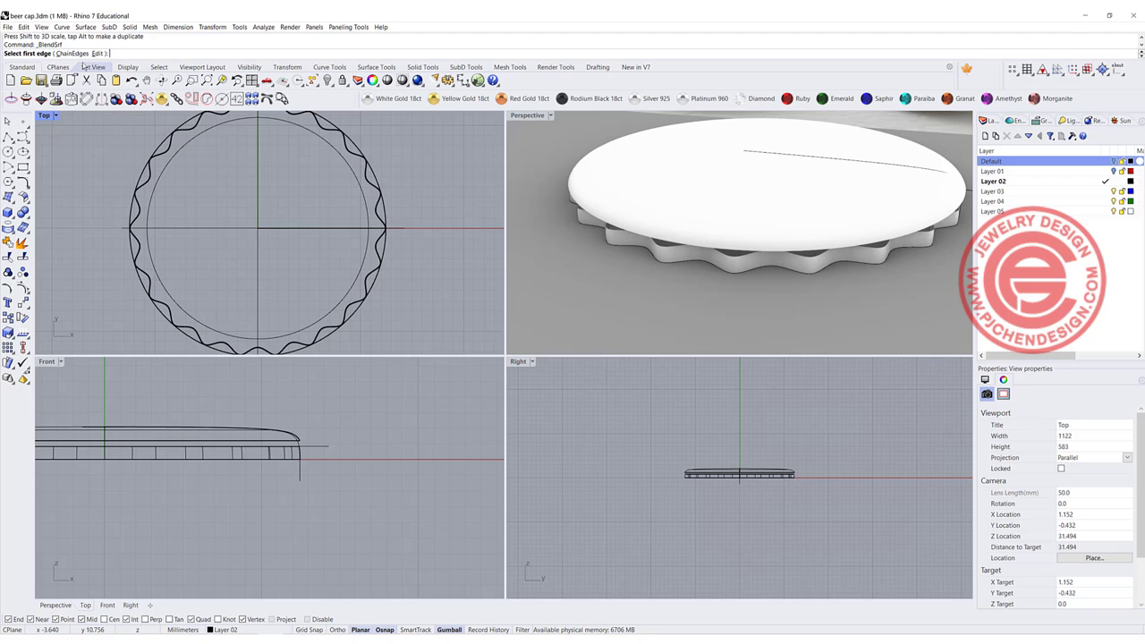
left_click(70, 54)
left_click(740, 248)
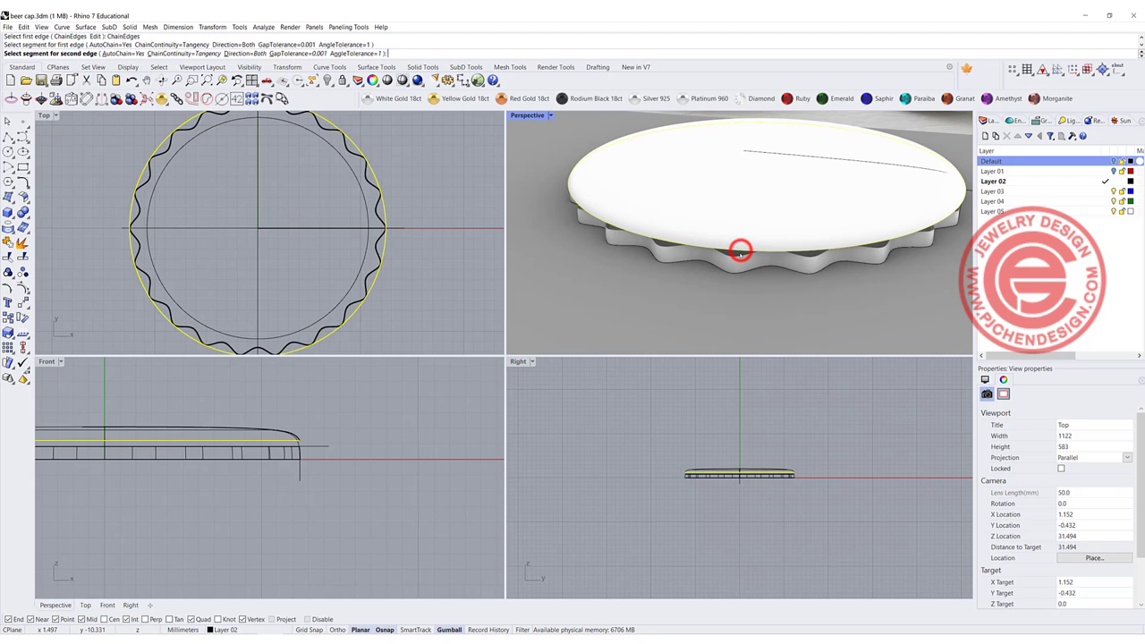
left_click(739, 257)
key("Return")
key("Return")
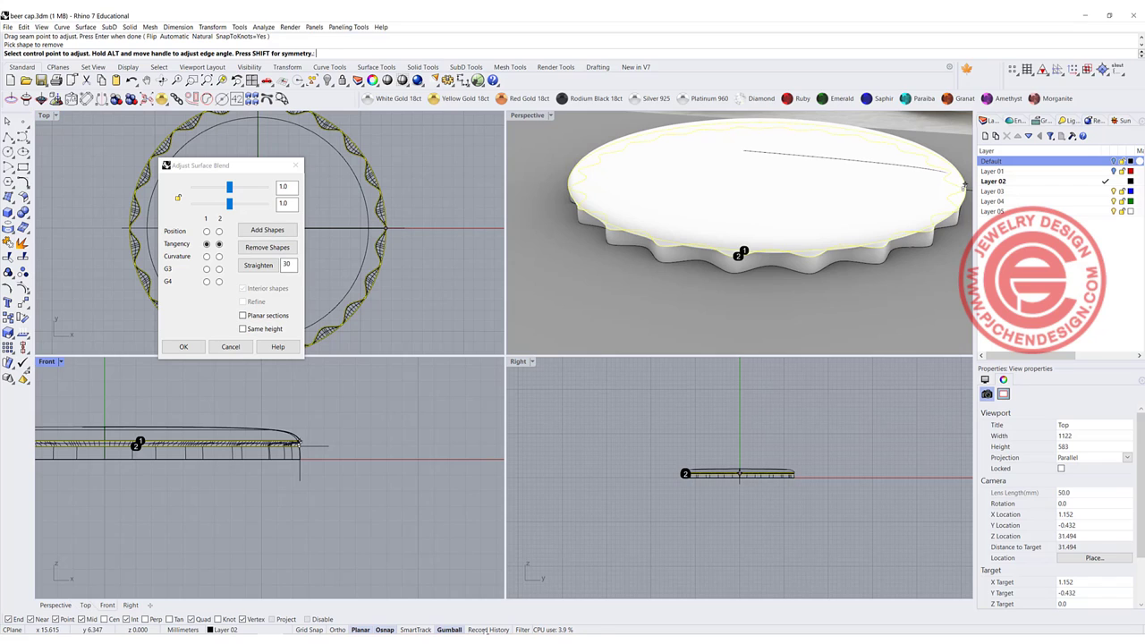
Turn on history recording for the blend and switch the Perspective view to Ghosted display mode to examine the blend edges
left_click(488, 629)
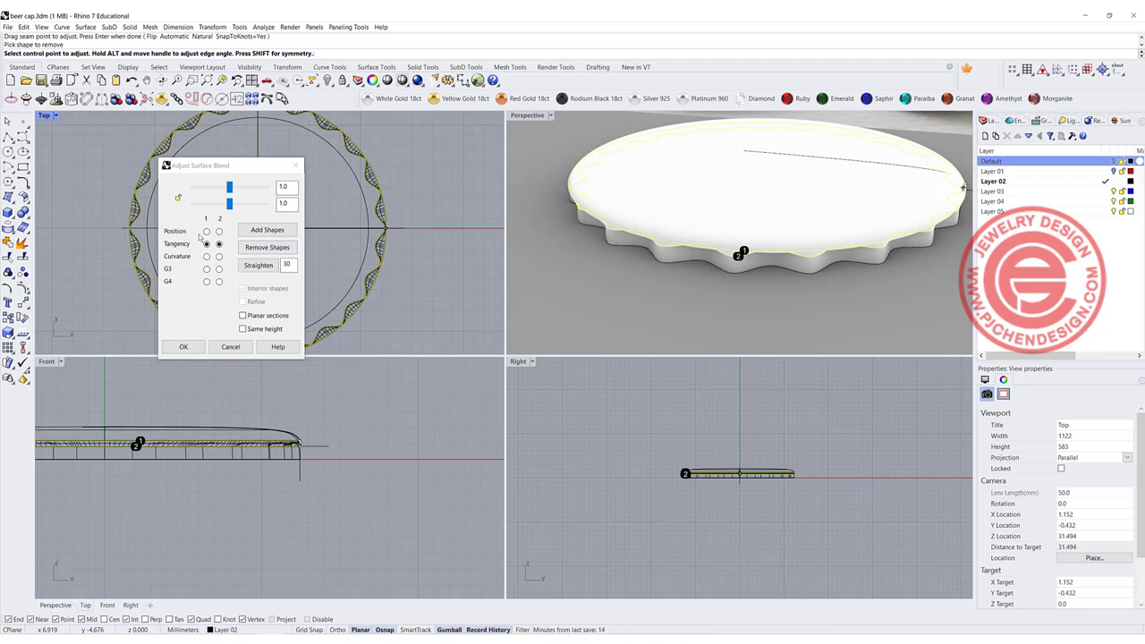
left_click(257, 232)
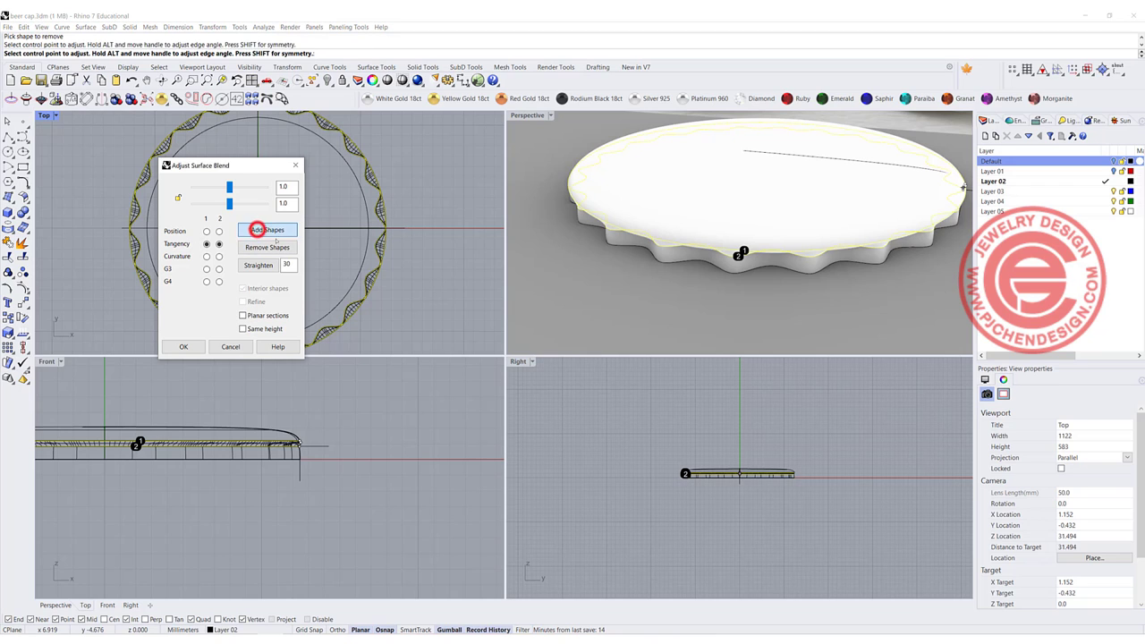
right_click_drag(703, 270, 815, 255)
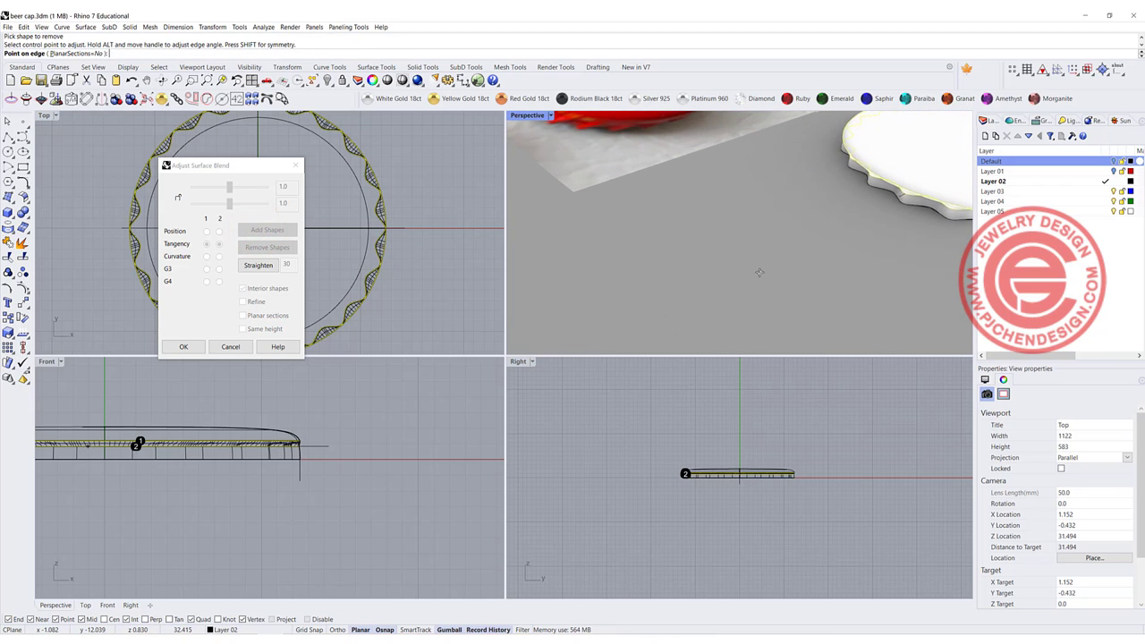
scroll(923, 226, "up", 5)
left_click(551, 116)
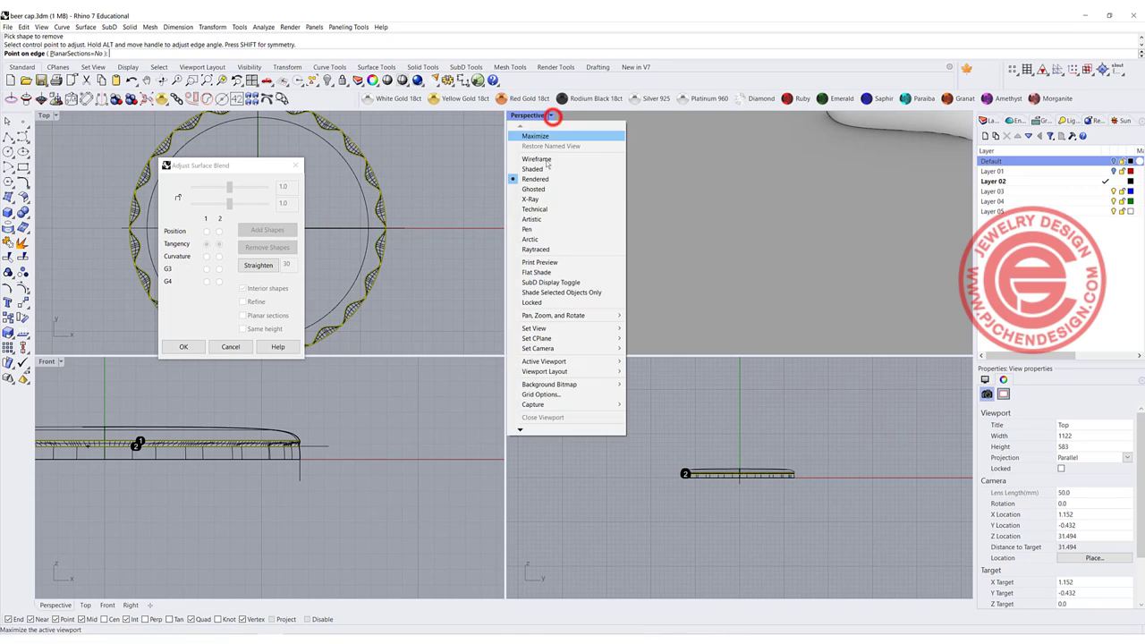
left_click(546, 187)
mouse_move(754, 242)
right_mouse_down()
mouse_move(713, 248)
mouse_move(748, 239)
right_mouse_up()
scroll(760, 236, "up", 4)
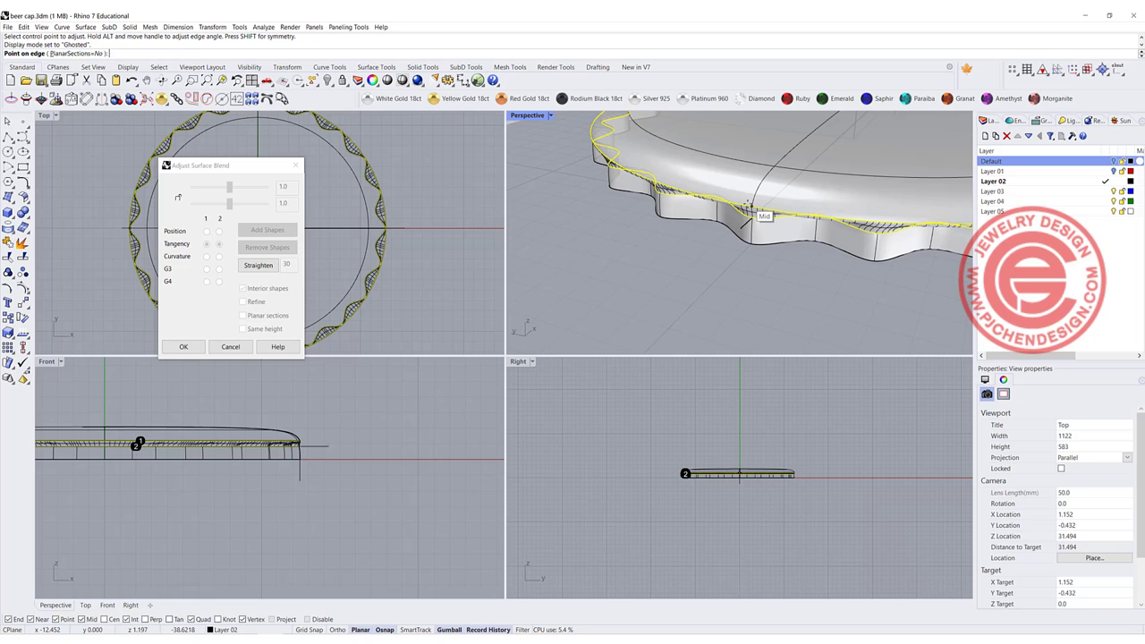
scroll(780, 281, "down", 5)
right_click_drag(810, 295, 723, 277)
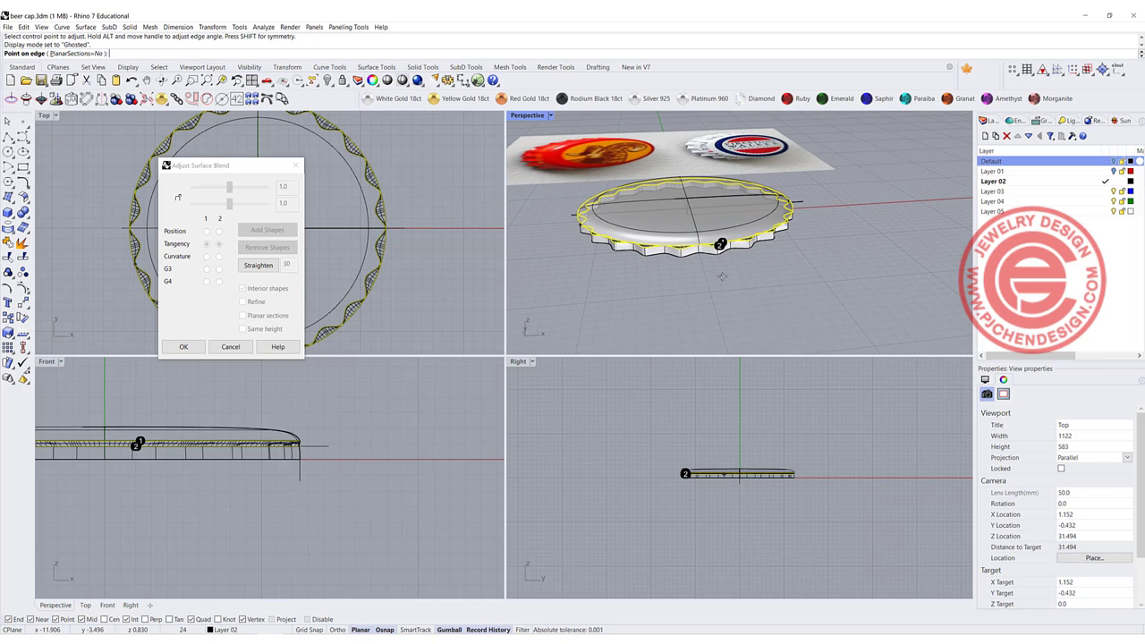
scroll(723, 278, "up", 4)
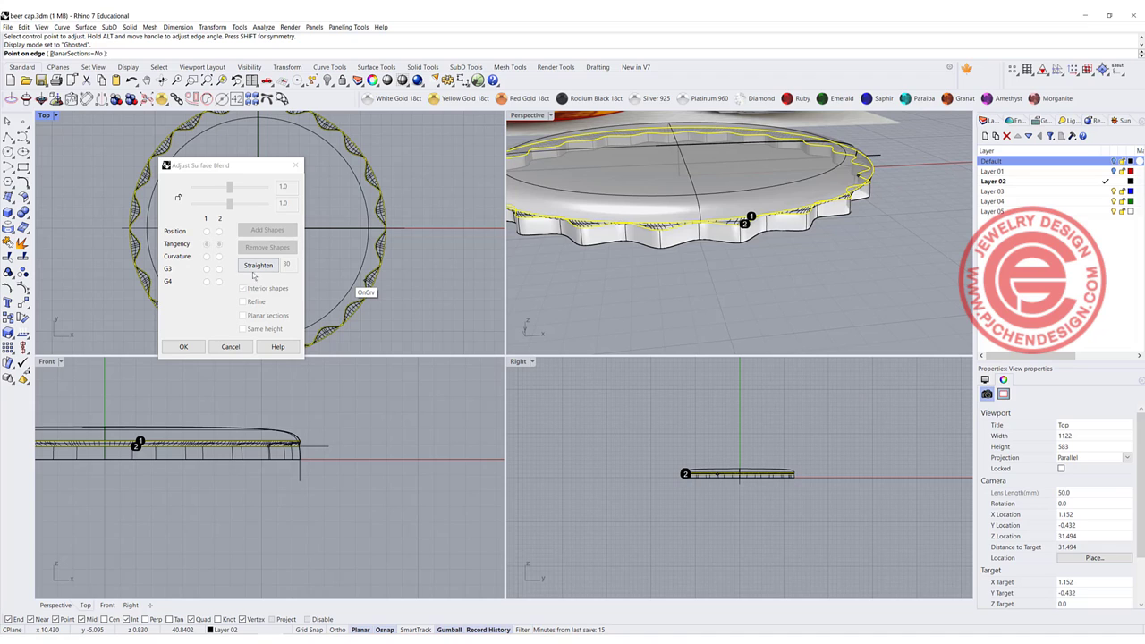
right_click(635, 318)
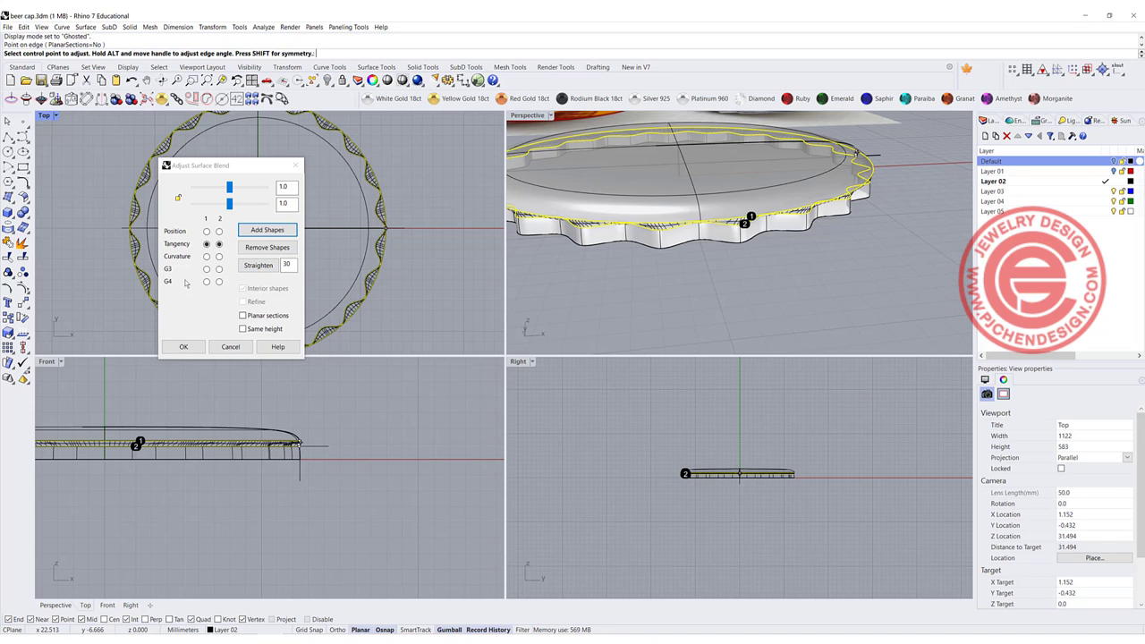
Lock the two blend bulge values together, set both to 0.339 and create the tangent blend surface
left_click(178, 197)
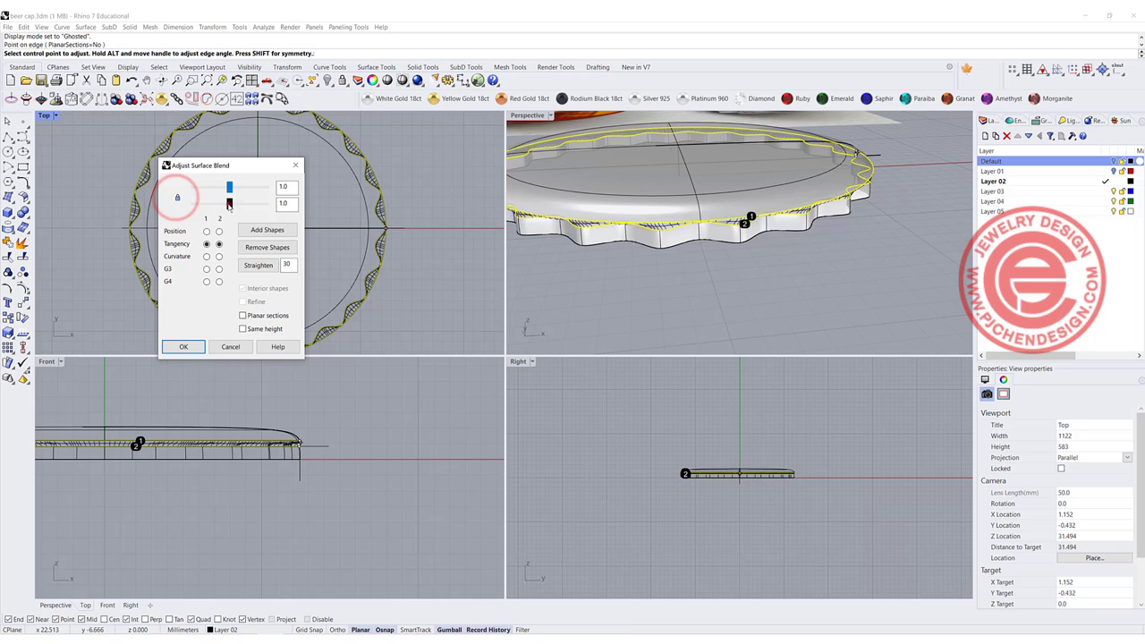
left_click_drag(229, 202, 200, 205)
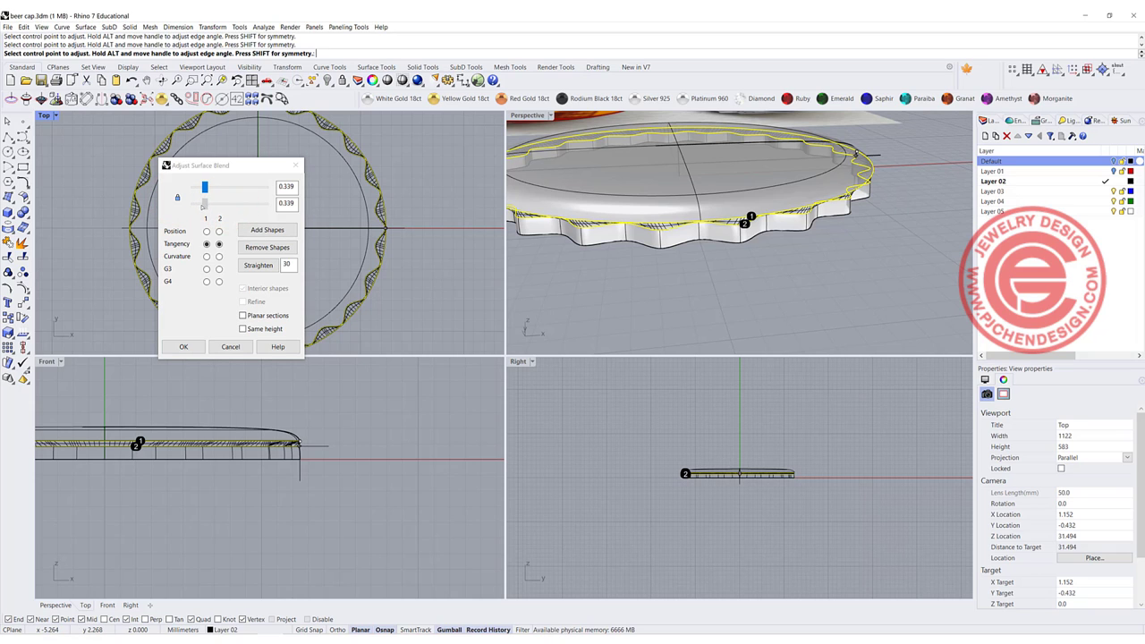
left_click(184, 346)
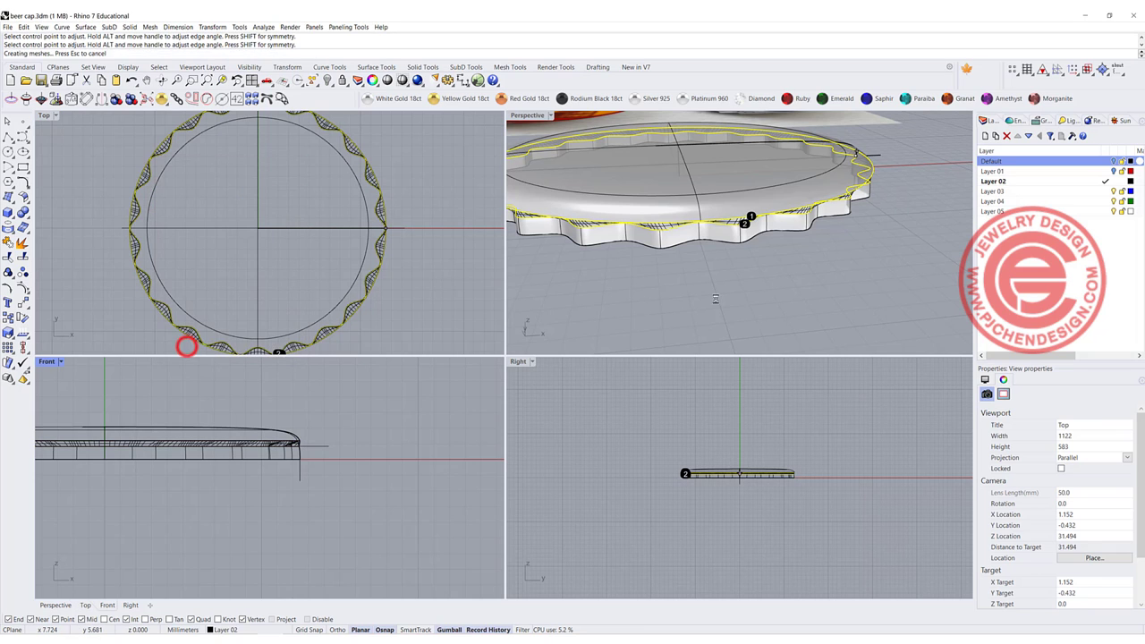
Switch the Perspective view to Rendered display mode and inspect the blend between the cap top and the flutes
right_click_drag(685, 294, 532, 220)
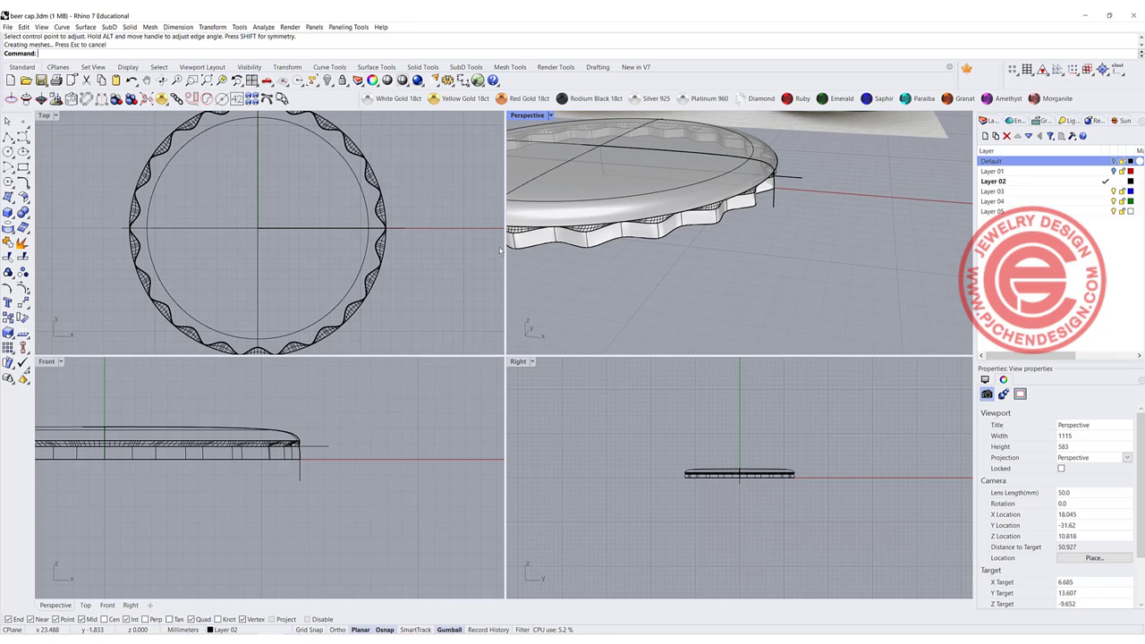
scroll(417, 228, "down", 2)
right_click_drag(653, 233, 686, 271)
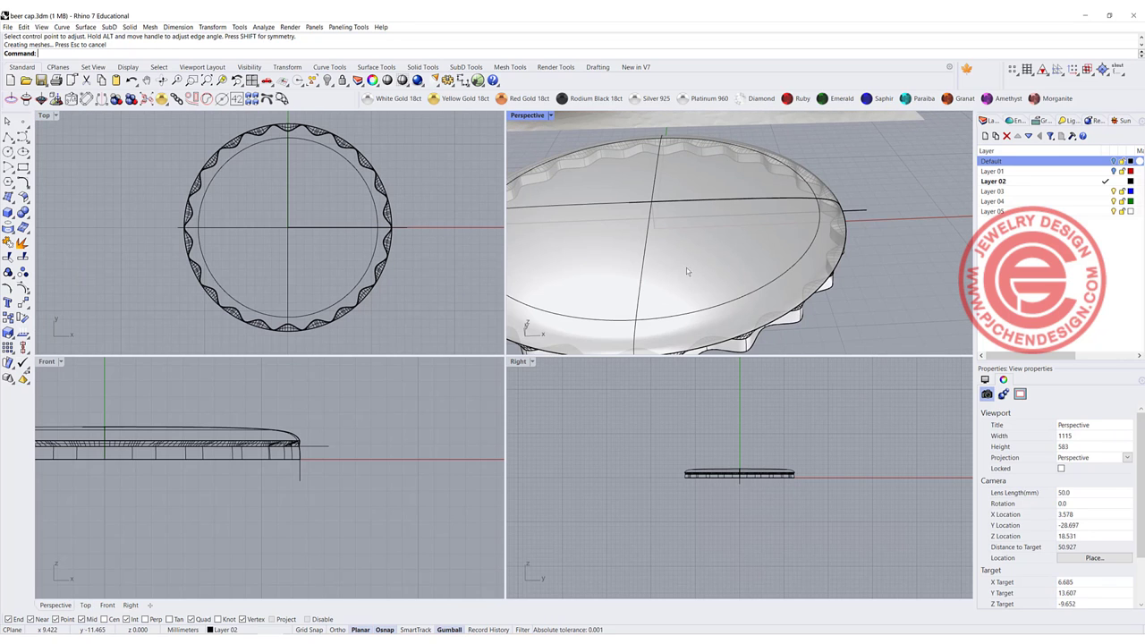
left_click(558, 119)
left_click(543, 183)
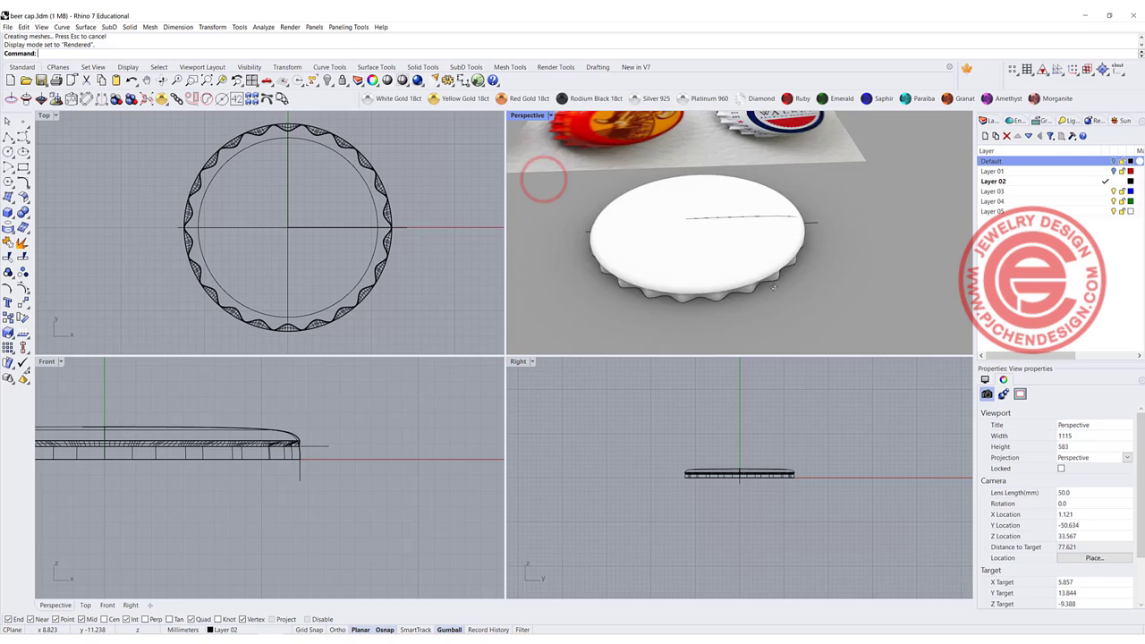
right_click_drag(775, 287, 732, 252)
scroll(639, 179, "up", 4)
right_click_drag(639, 179, 663, 188)
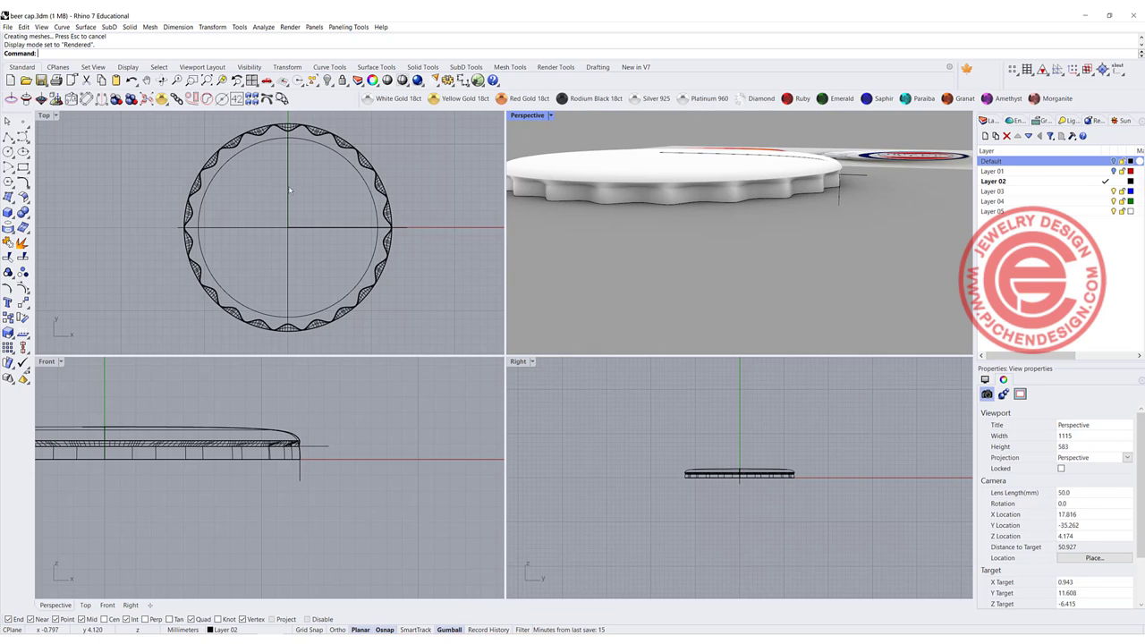
Scale the smooth cap top down slightly about its centre in the Top view to update the history-linked blend, and check the flutes
left_click(322, 144)
left_click_drag(184, 228, 185, 227, "shift")
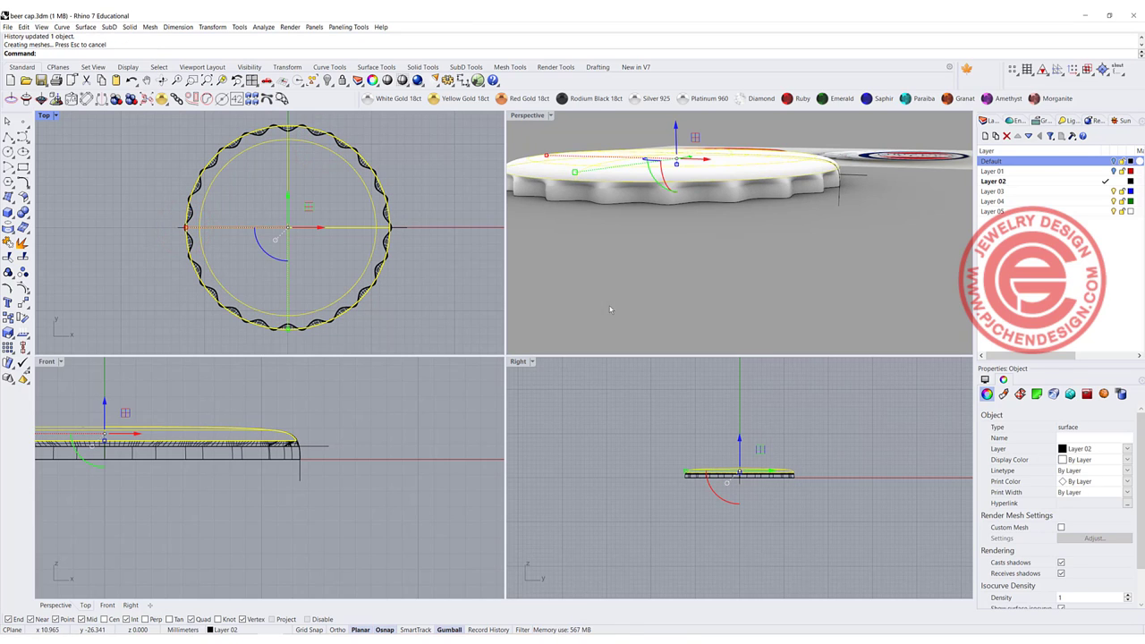
left_click(639, 286)
right_click_drag(639, 286, 721, 211)
scroll(716, 217, "up", 3)
scroll(730, 199, "up", 4)
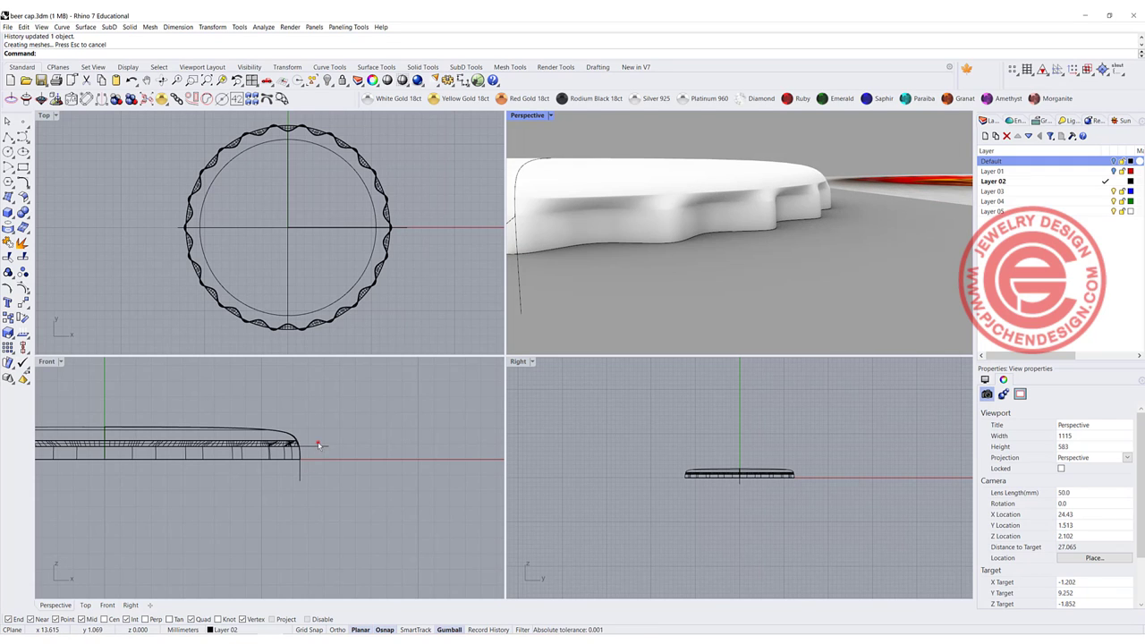
Select the horizontal construction line in the Front view, maximize the Perspective view and inspect the finished cap beside the reference picture
left_click(319, 445)
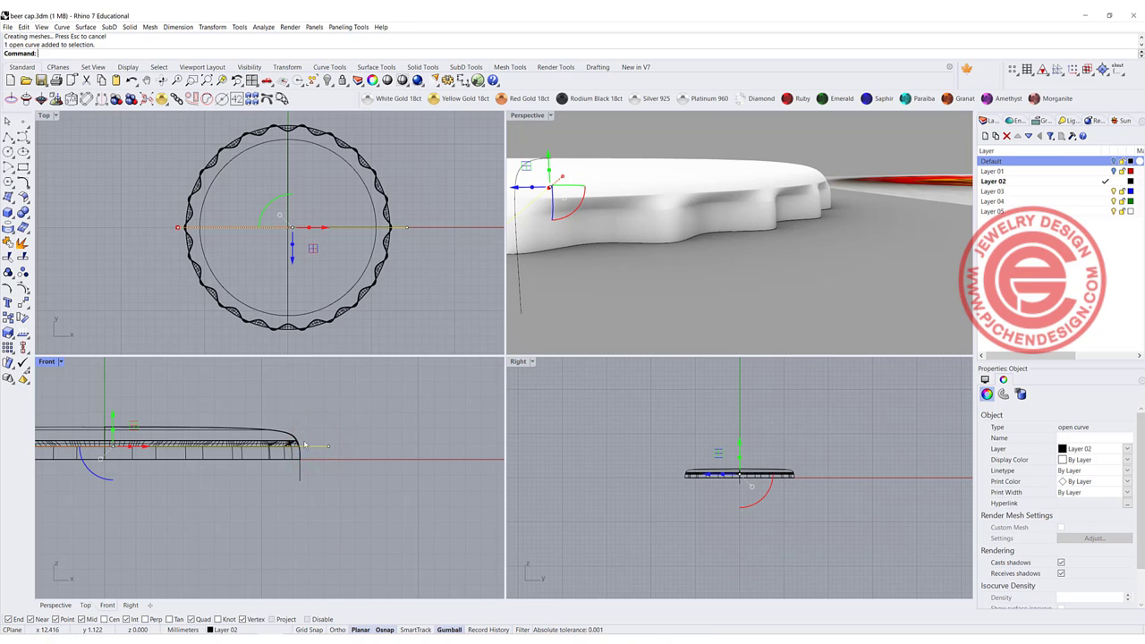
scroll(695, 239, "down", 4)
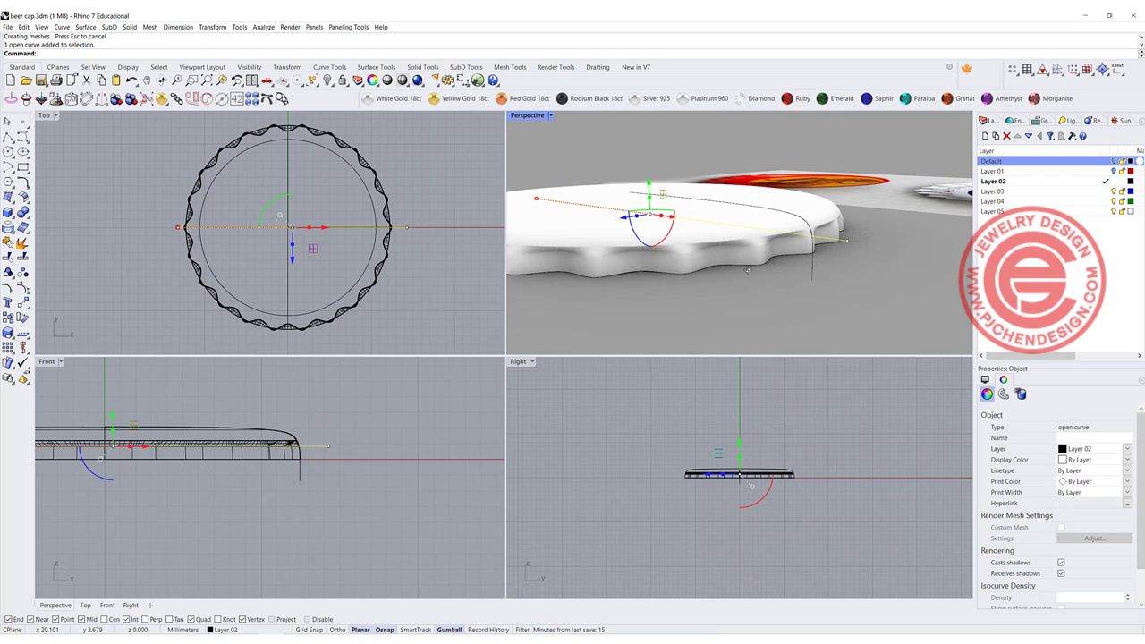
scroll(706, 264, "down", 2)
right_click_drag(706, 264, 642, 218)
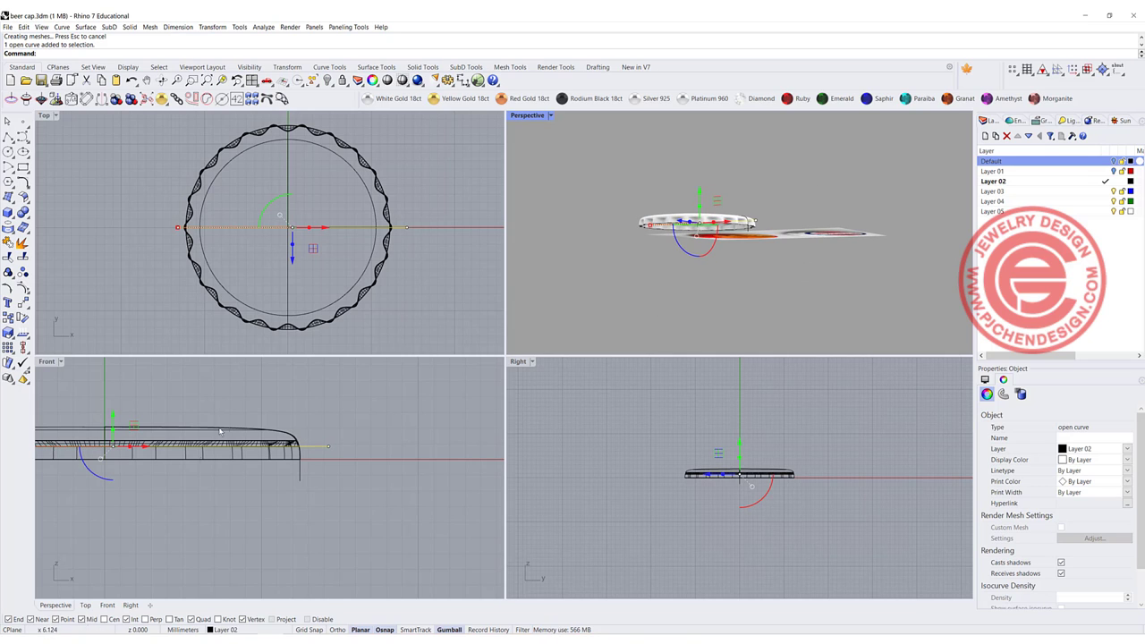
scroll(313, 459, "down", 2)
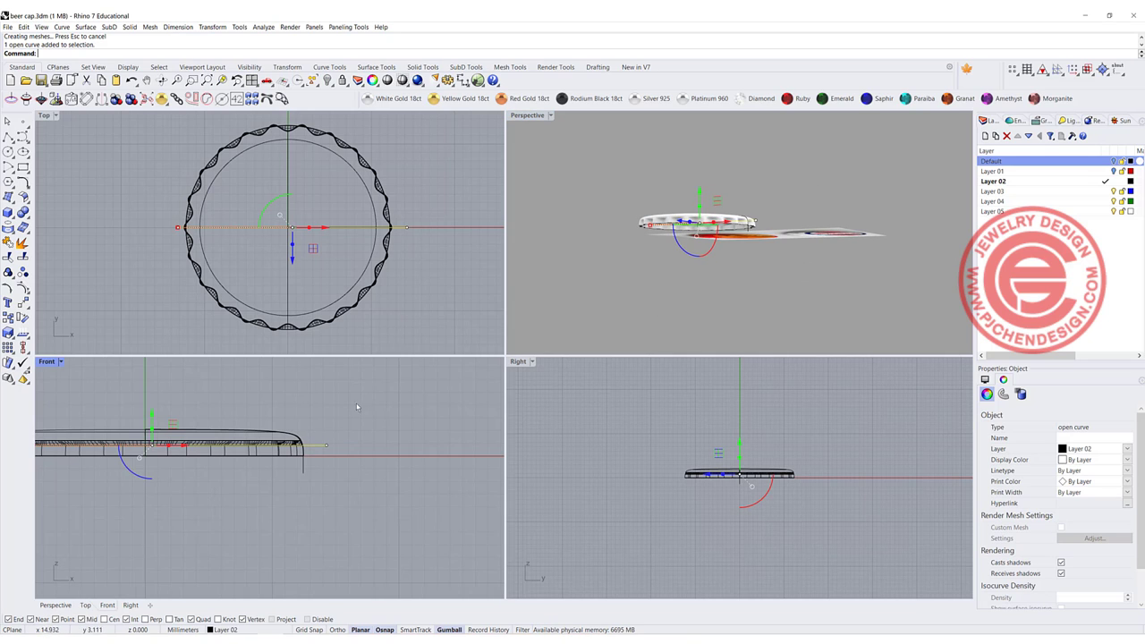
right_click_drag(548, 136, 558, 158)
double_click(526, 114)
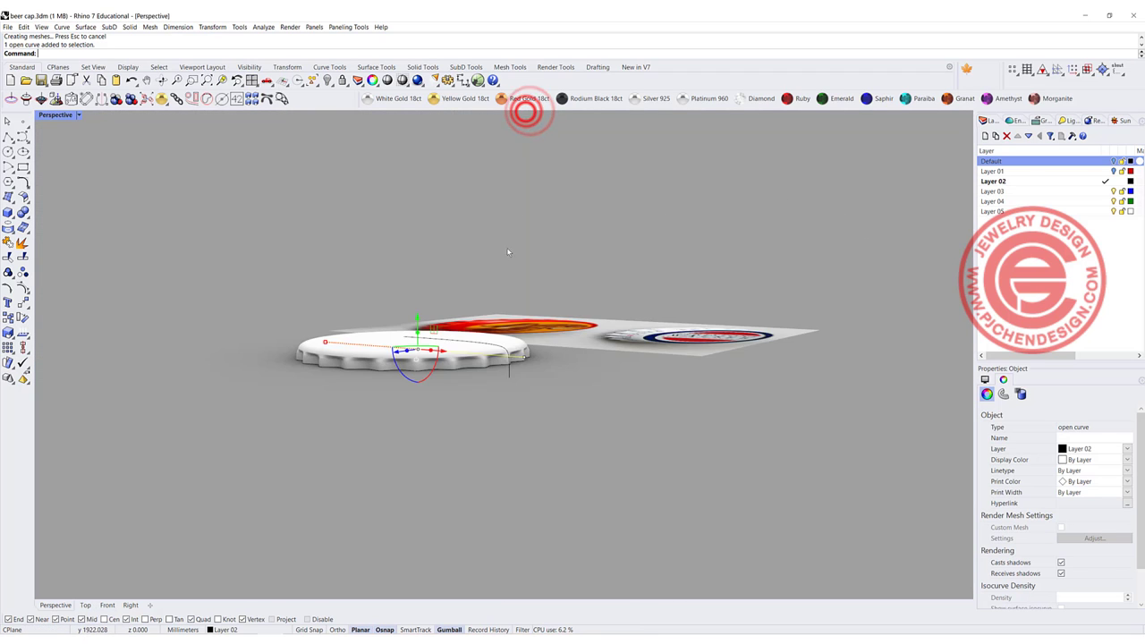
right_click_drag(509, 252, 491, 358)
scroll(552, 302, "up", 5)
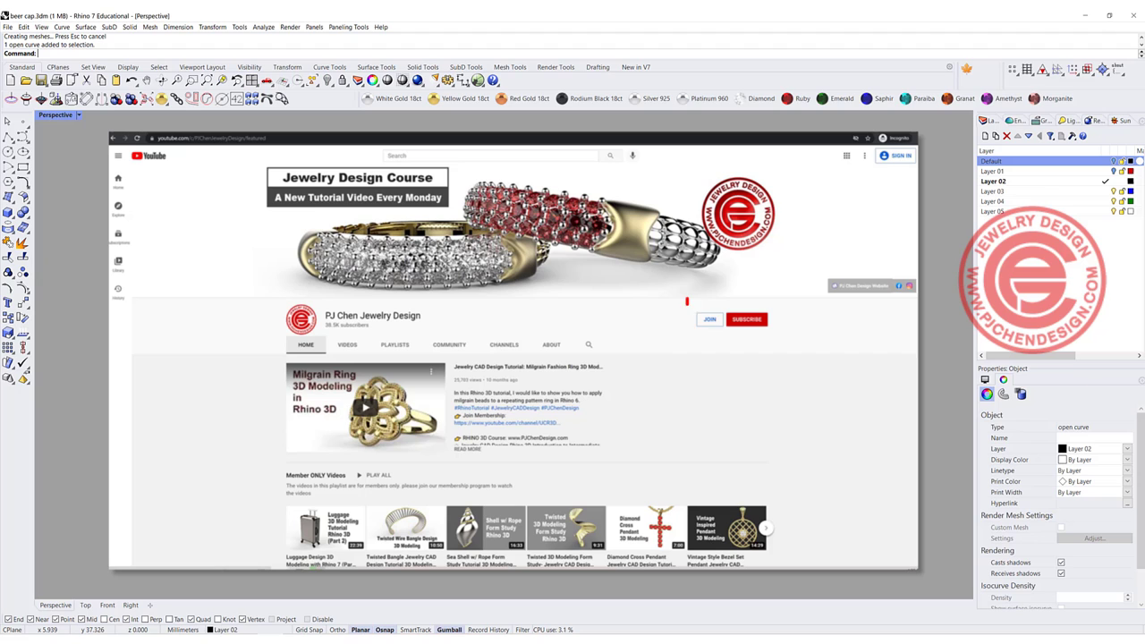